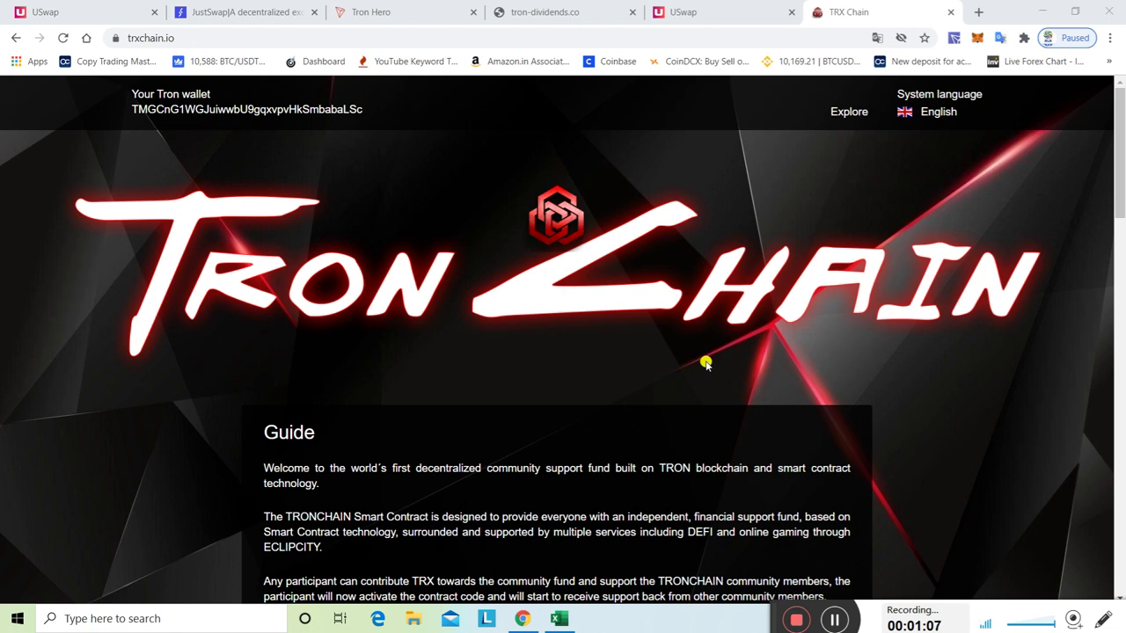
Read the Tron Chain guide down to the generation commission list, and switch to the blank Excel workbook
scroll(705, 363, down, 3)
scroll(705, 363, down, 3)
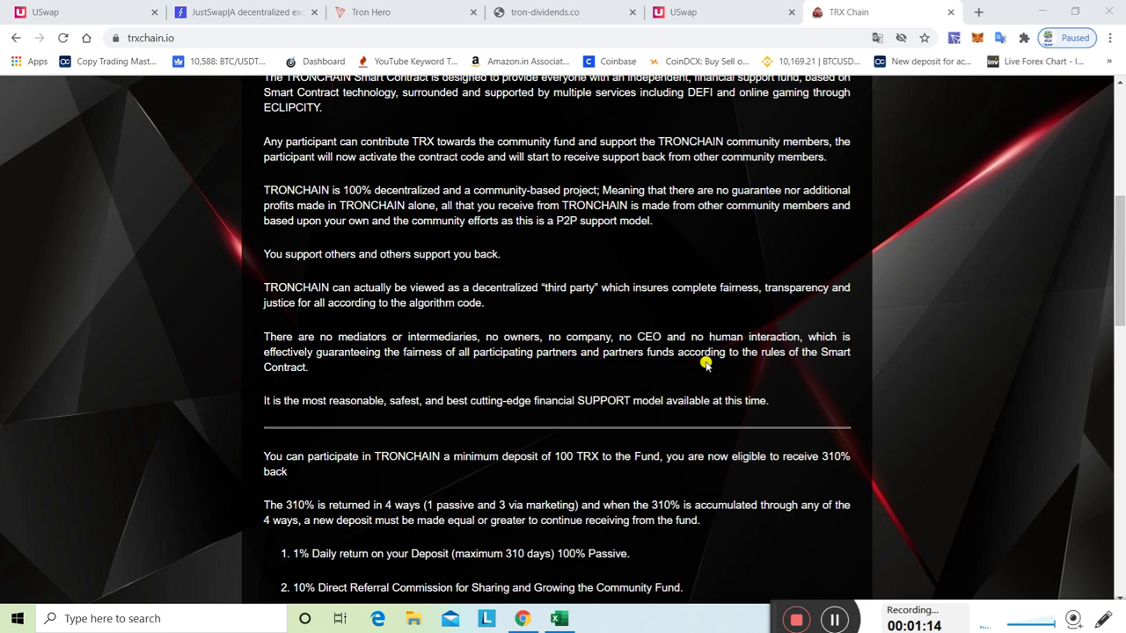
scroll(706, 363, down, 3)
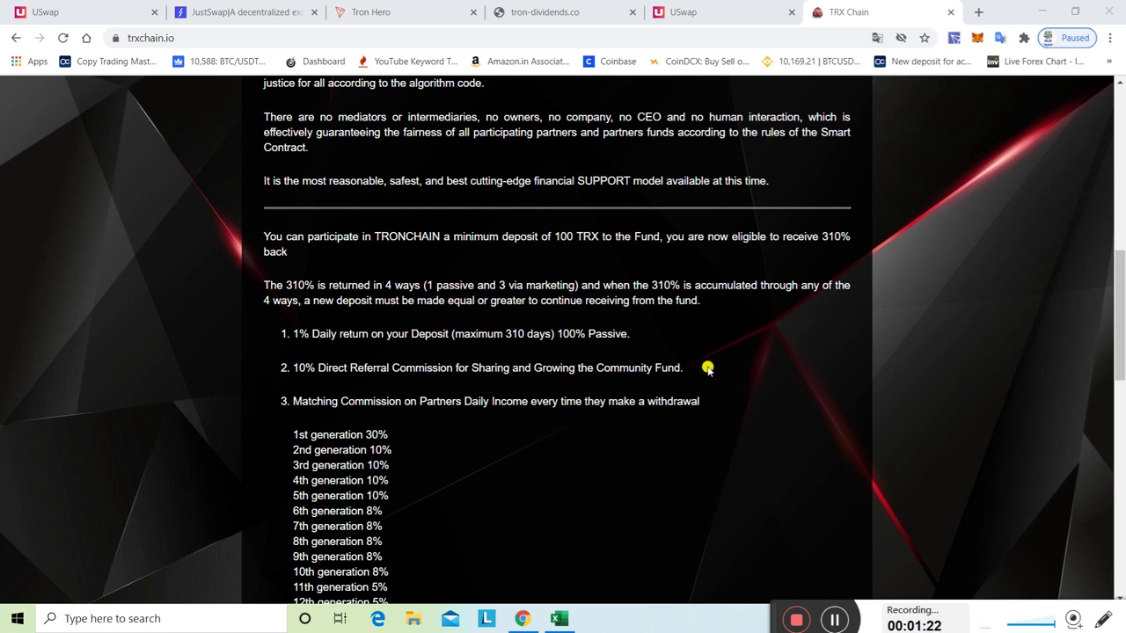
click(559, 619)
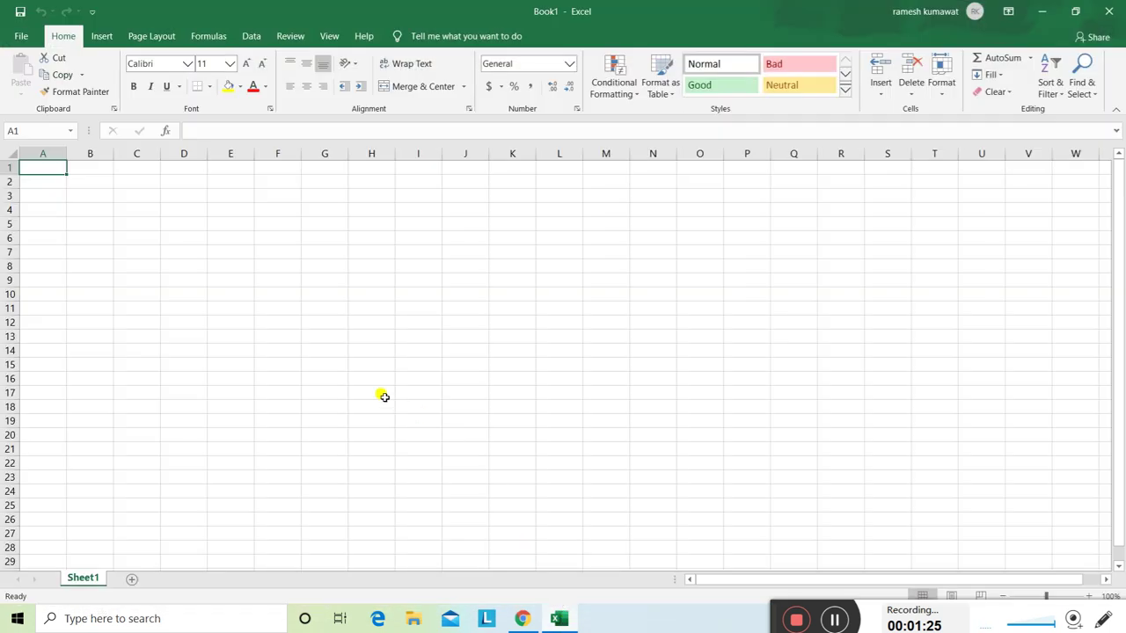
click(92, 165)
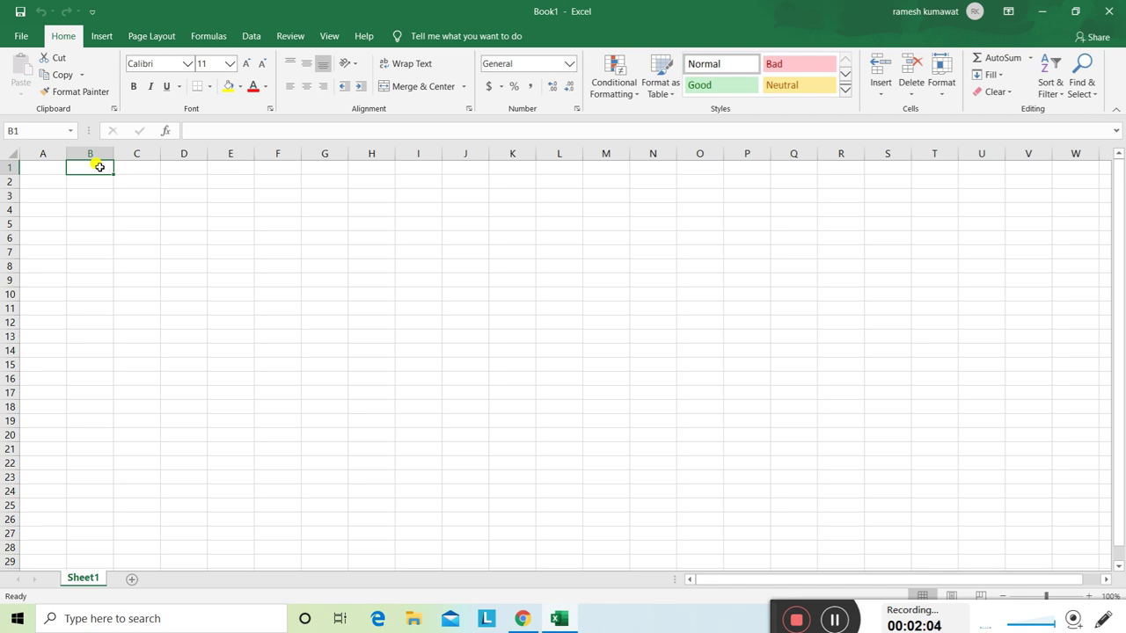
text(500)
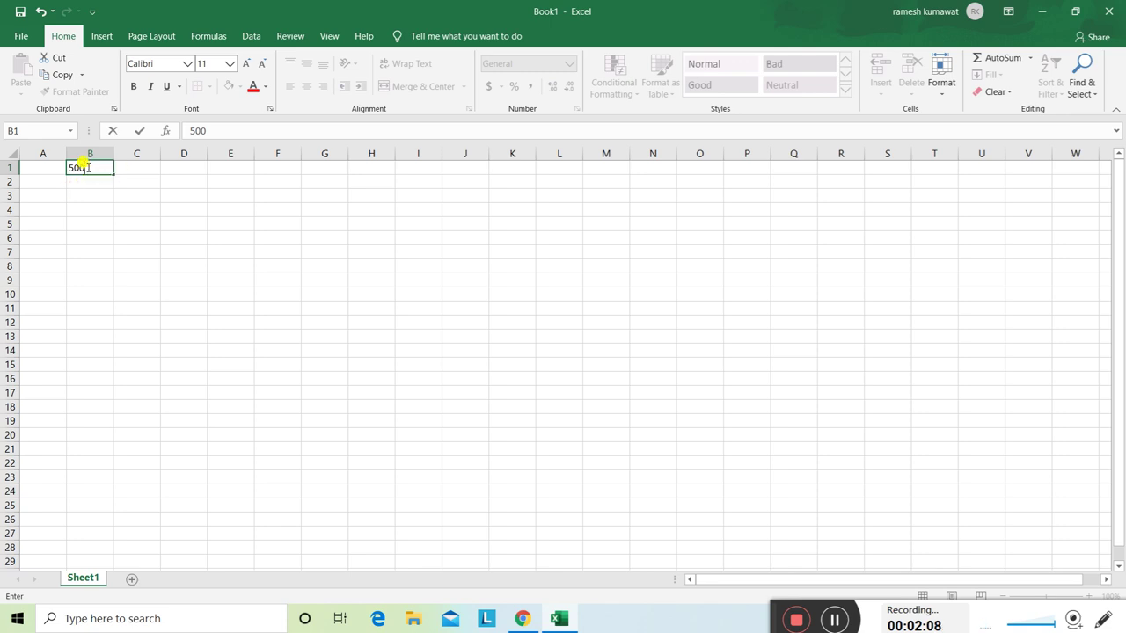
key(BackSpace)
key(BackSpace)
key(BackSpace)
Enter 500 in cell D1 and the label "tron" in cell F1
click(168, 169)
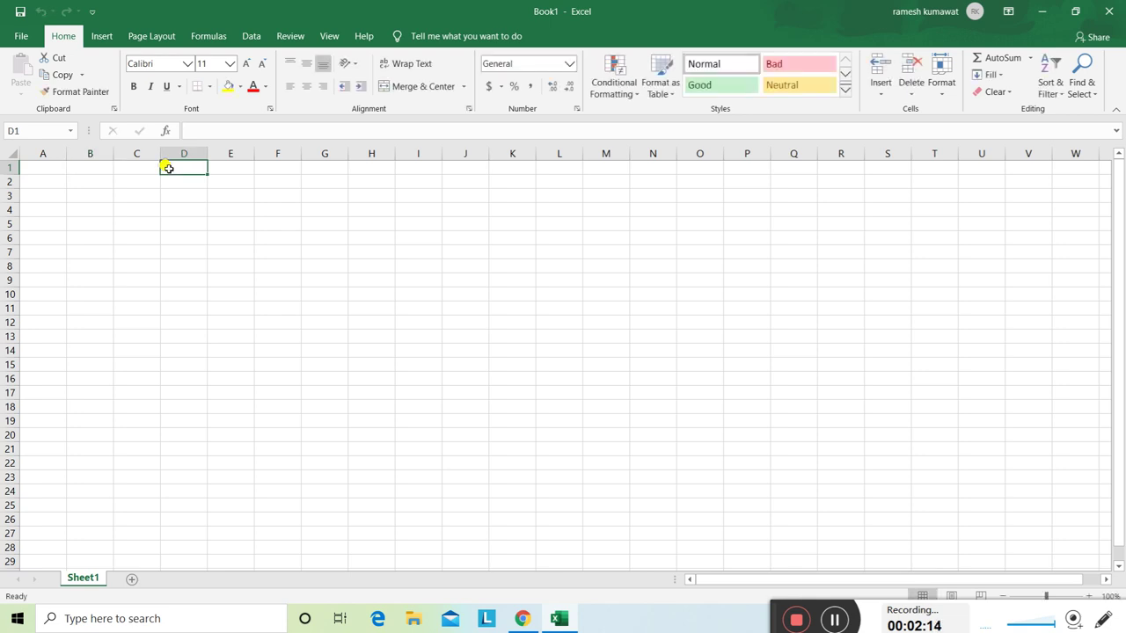
text(500)
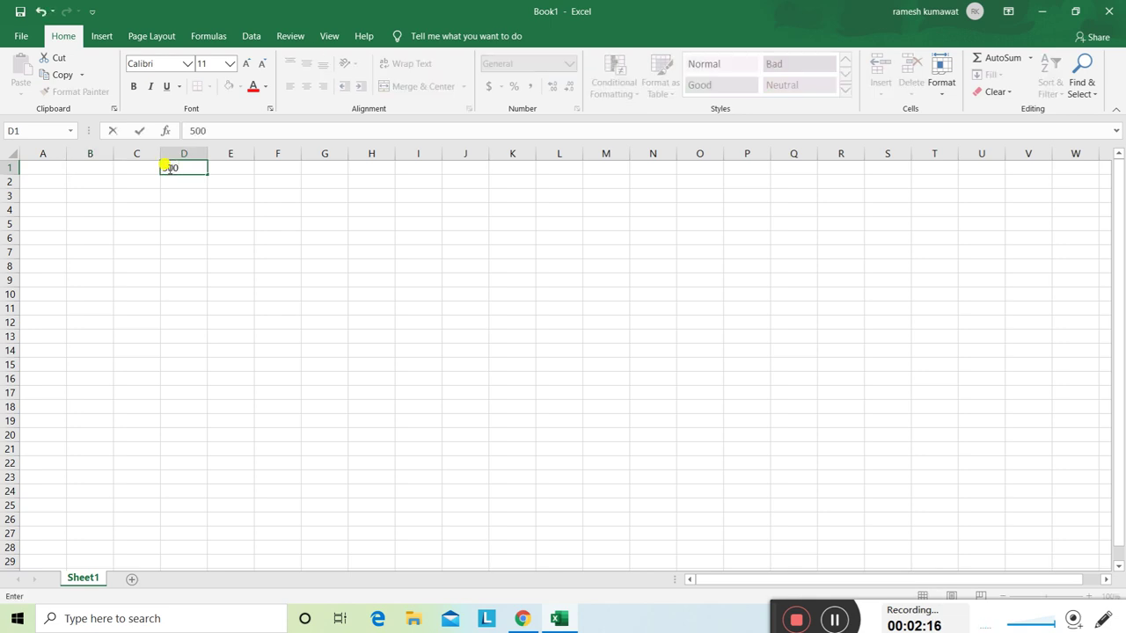
click(277, 169)
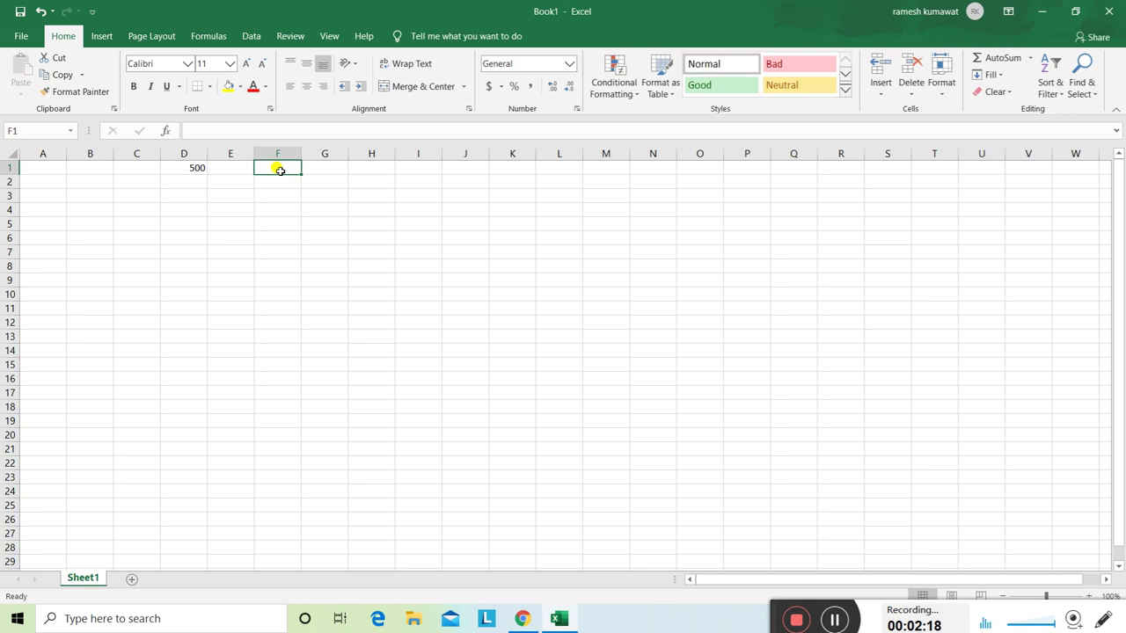
text(tron)
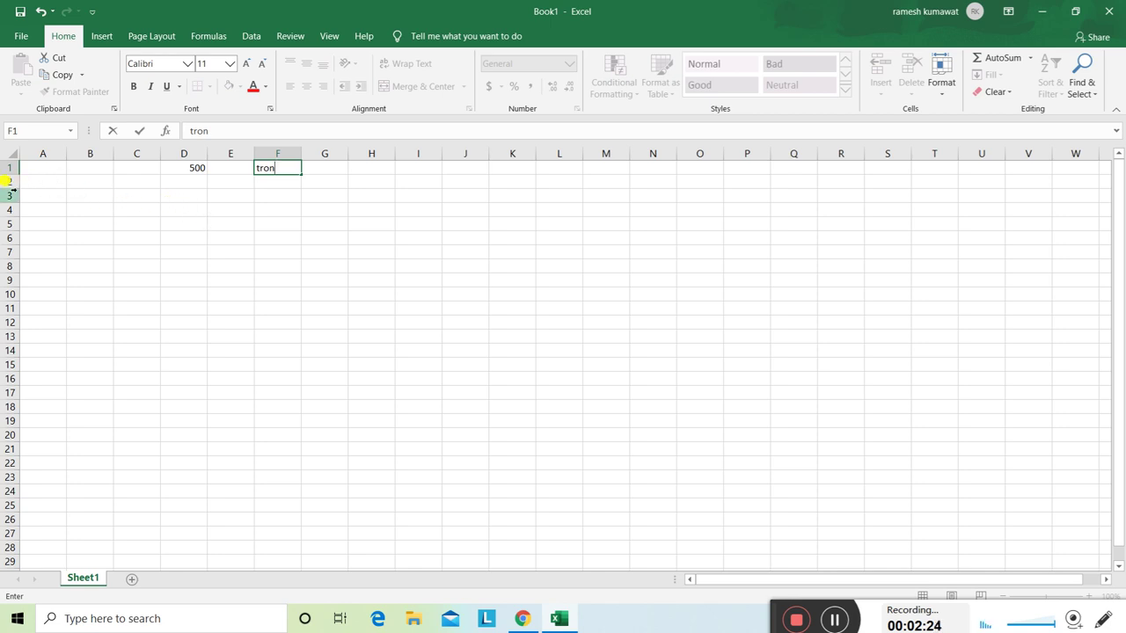
Enter 500 in cell D4 and the label "tron" in cell F4
click(196, 212)
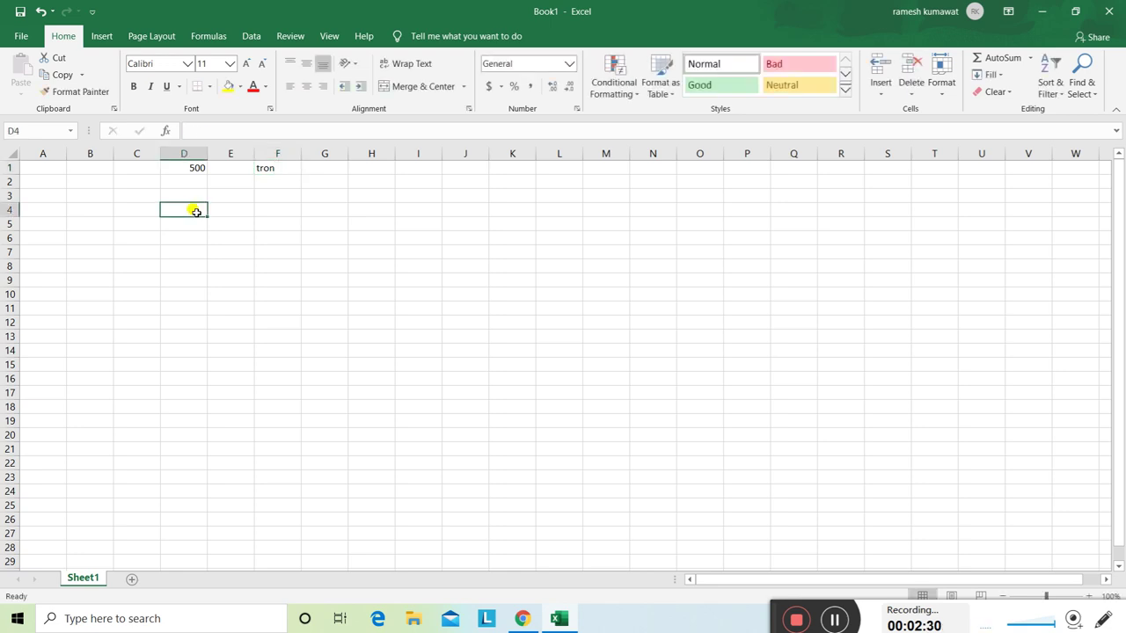
text(500)
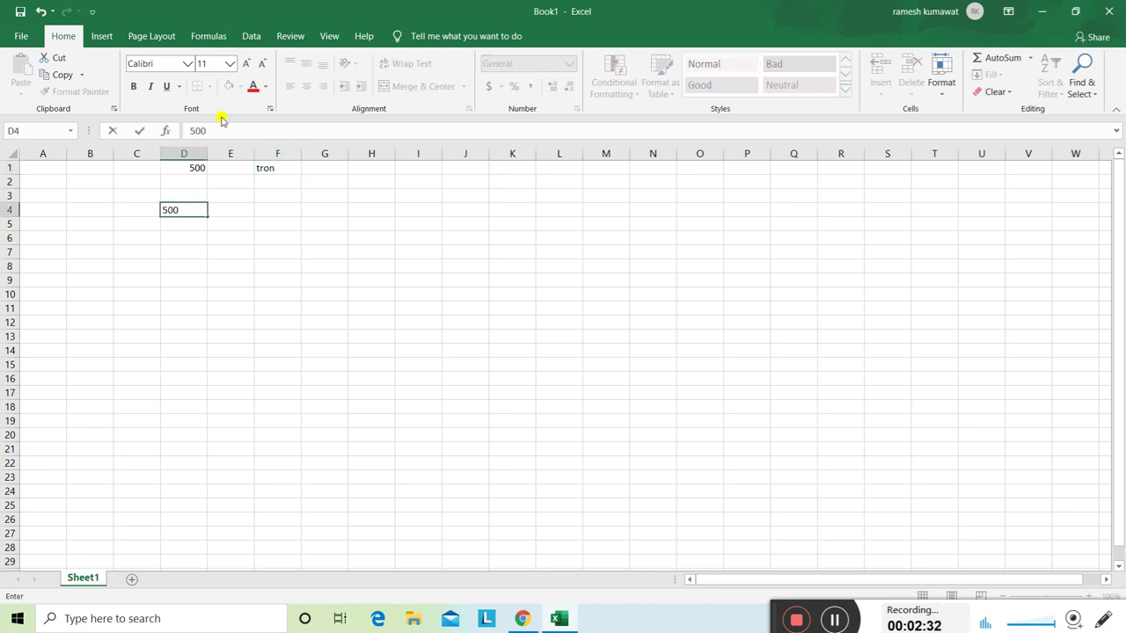
click(266, 206)
text(tron)
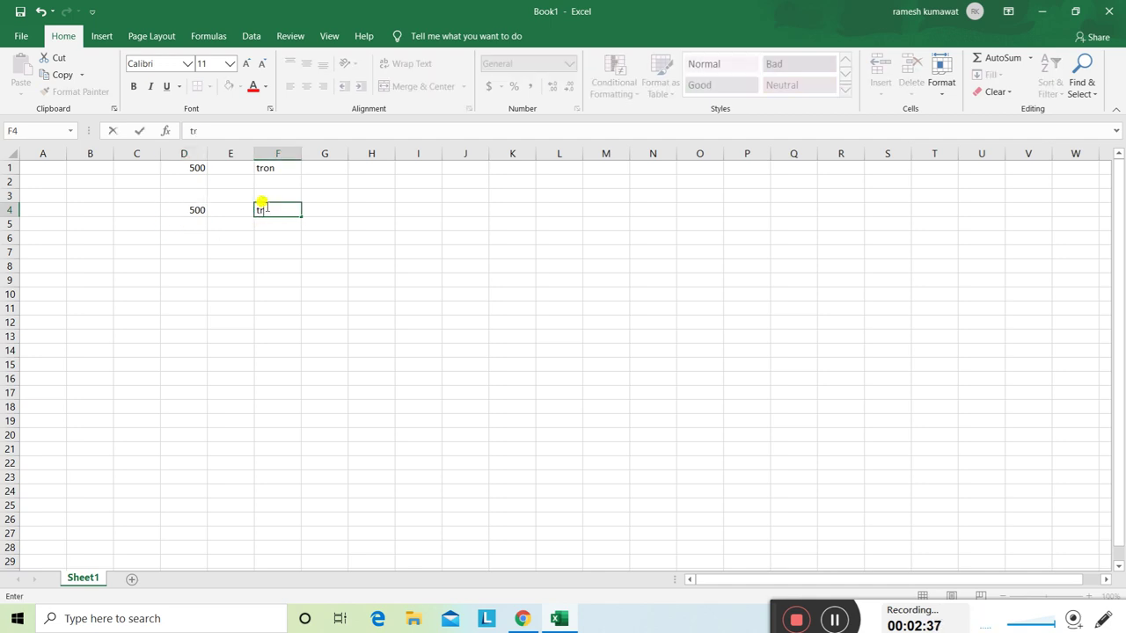
Enter 1000 in cell D7 and the label "tron" in cell F7
click(192, 261)
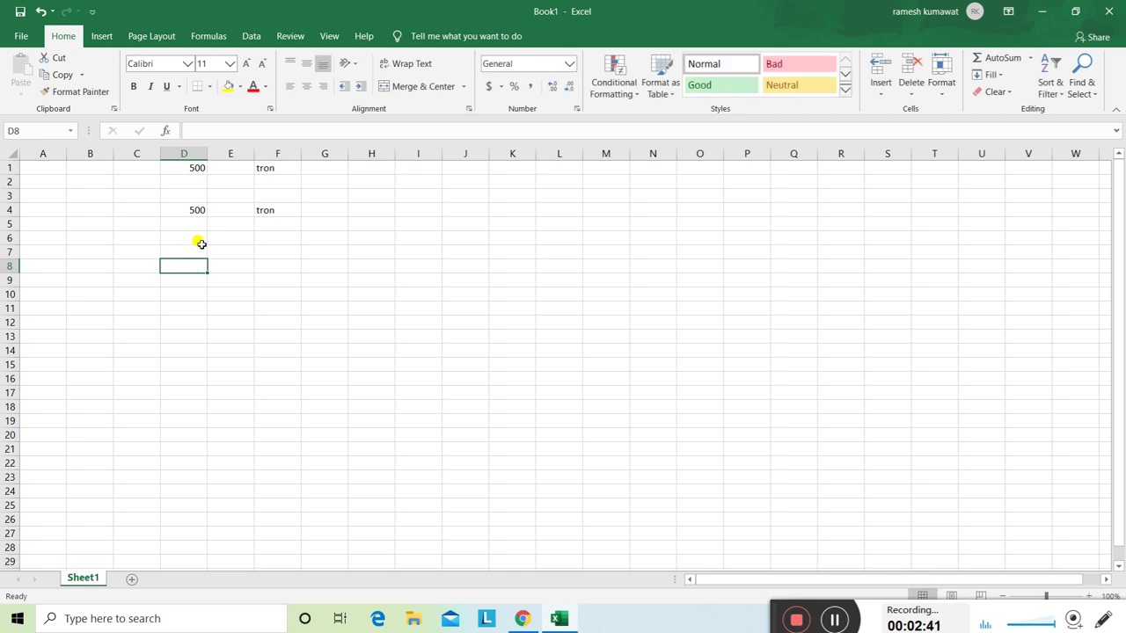
click(198, 253)
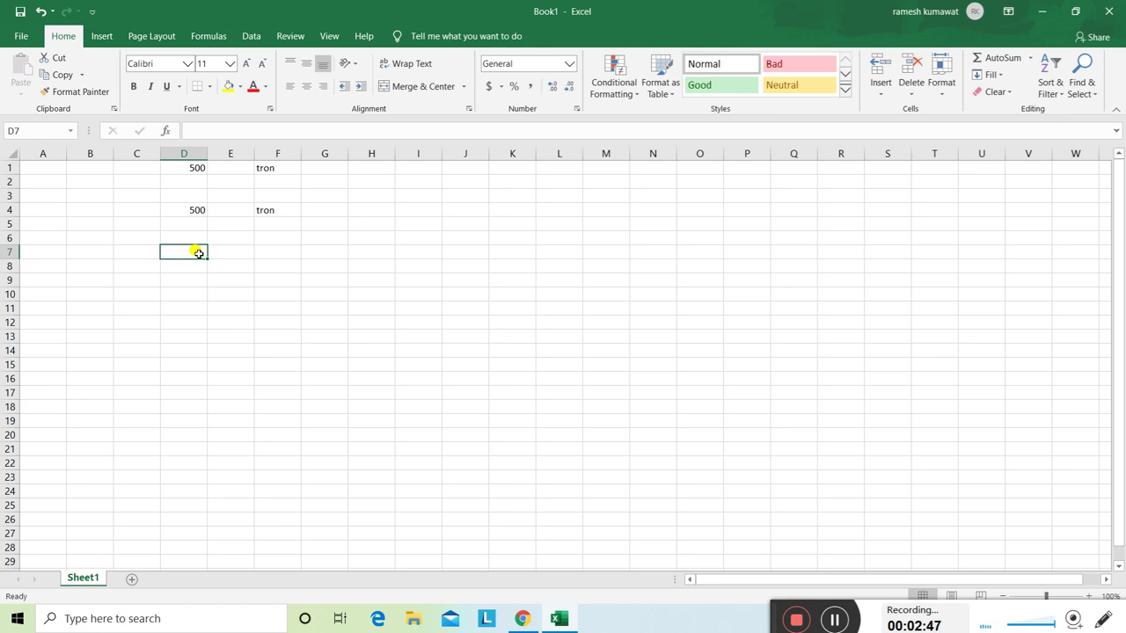
text(1000)
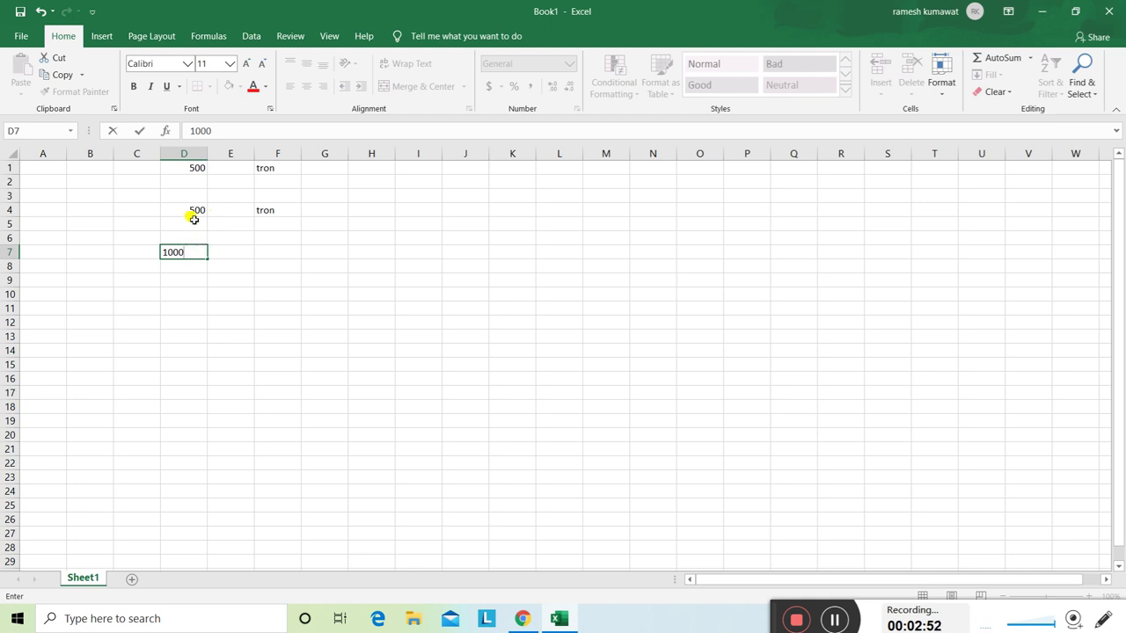
click(263, 253)
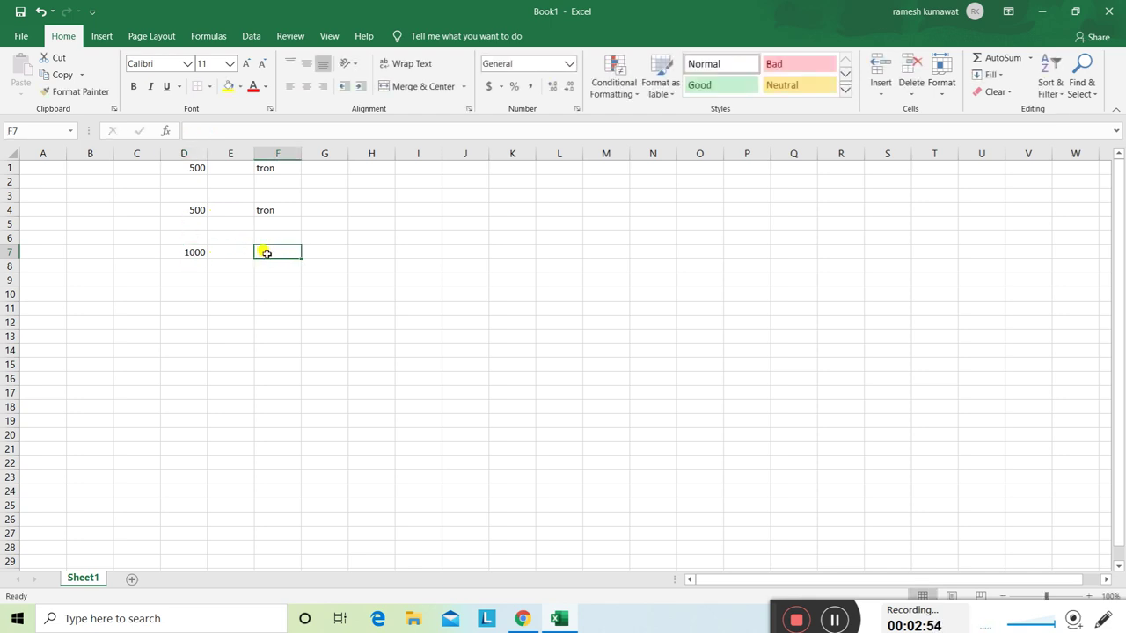
text(tron)
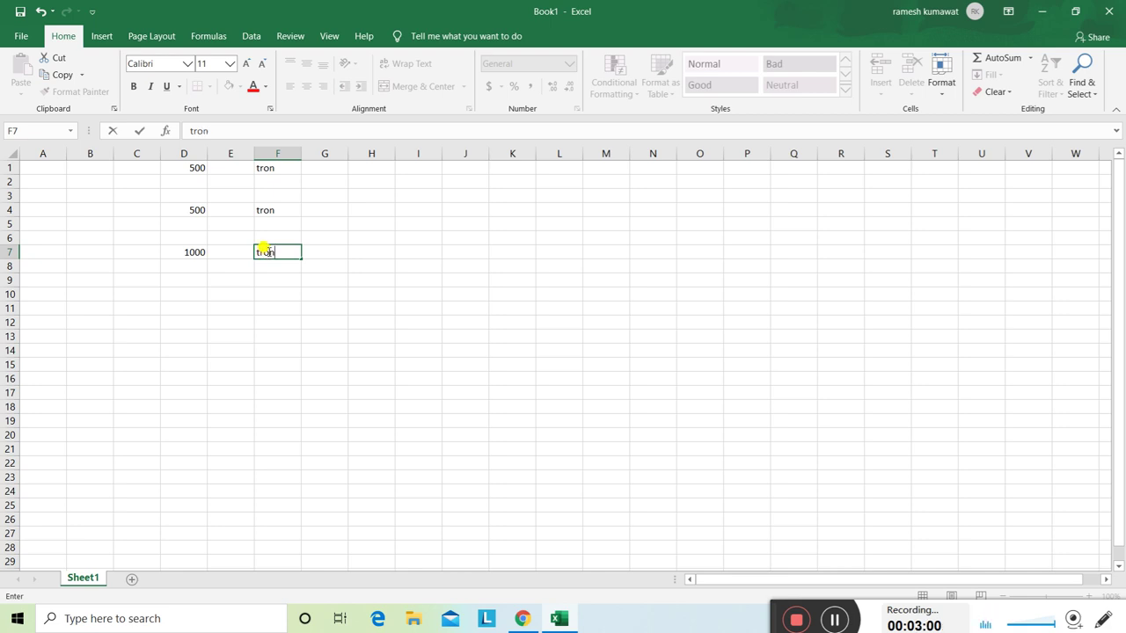
key(Return)
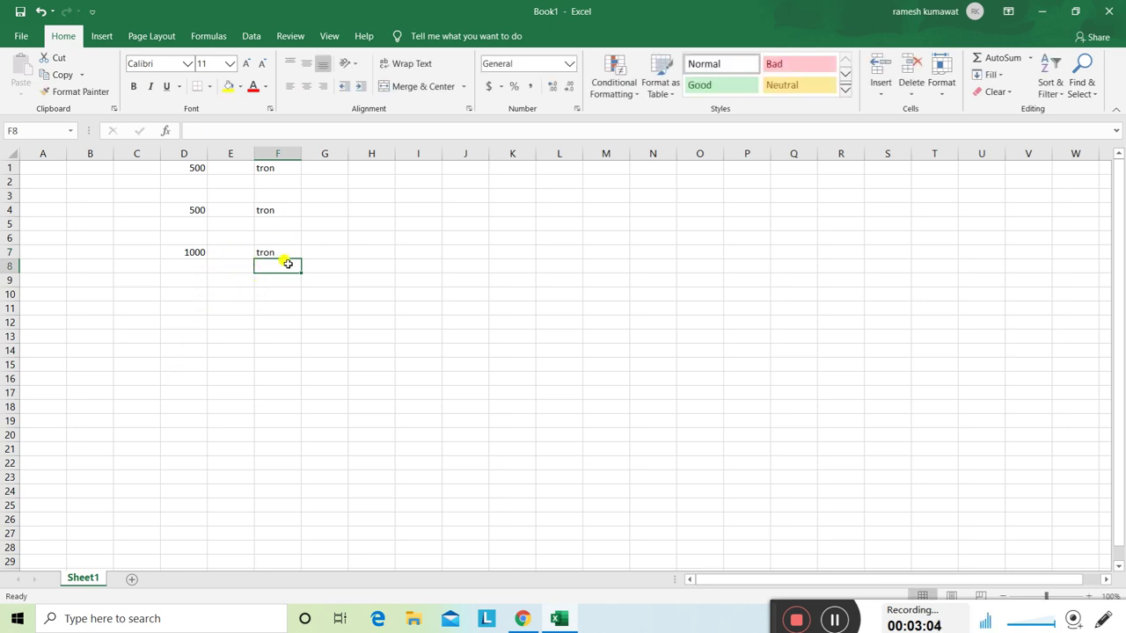
Enter 50000 in cell D10 as the fourth amount
click(197, 301)
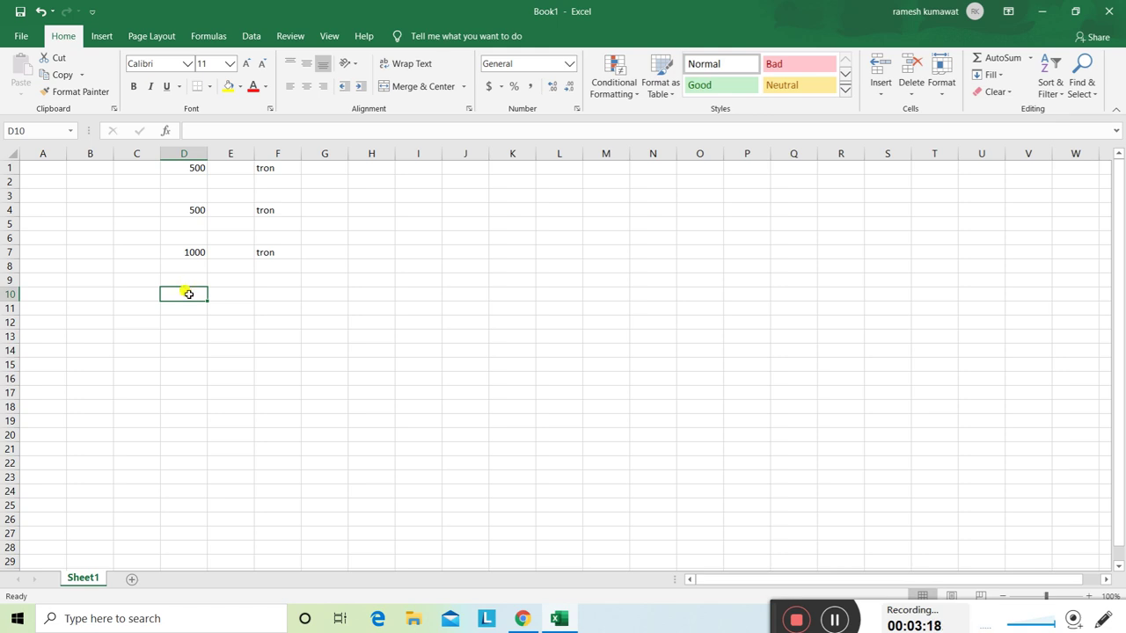
text(2000)
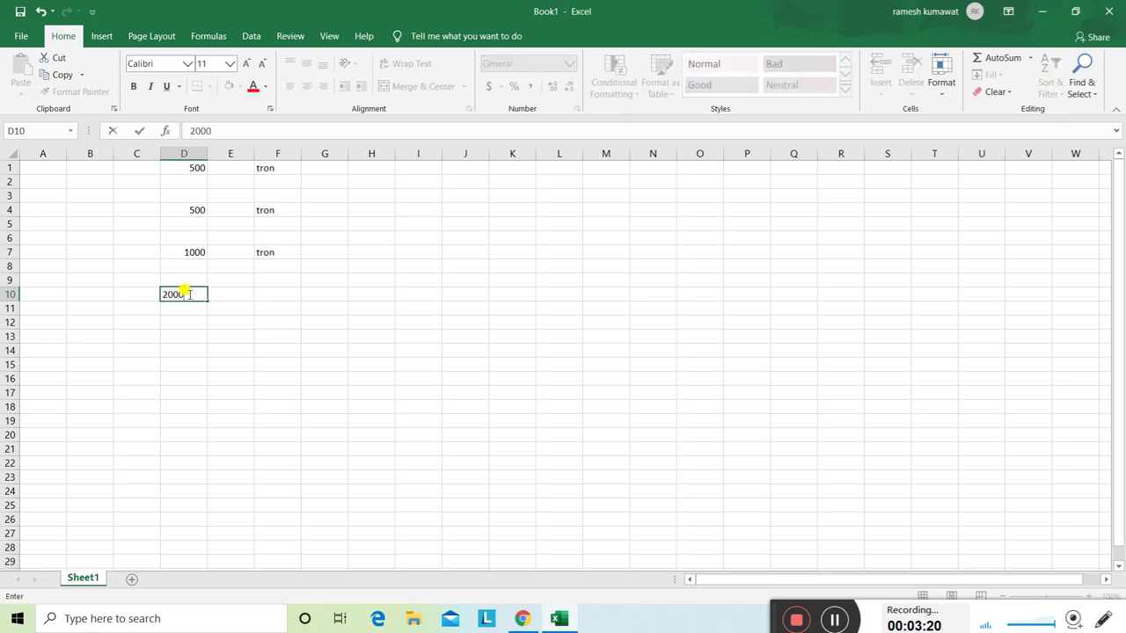
key(BackSpace)
key(BackSpace)
key(BackSpace)
key(BackSpace)
text(50000)
Change the amount in cell D7 to 2000
click(191, 253)
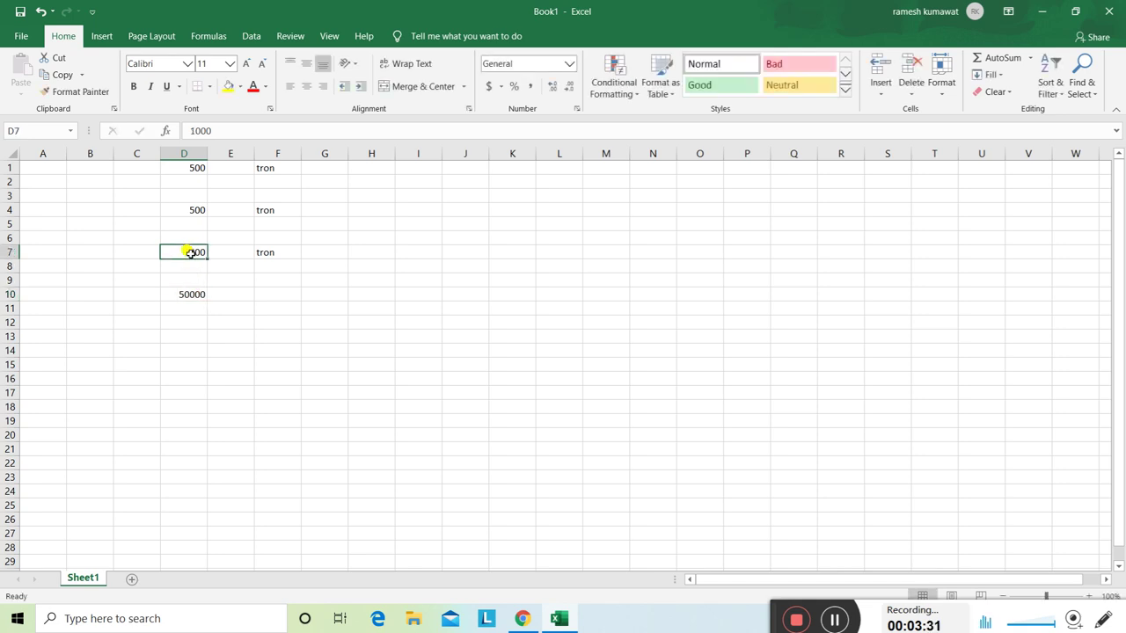
text(200)
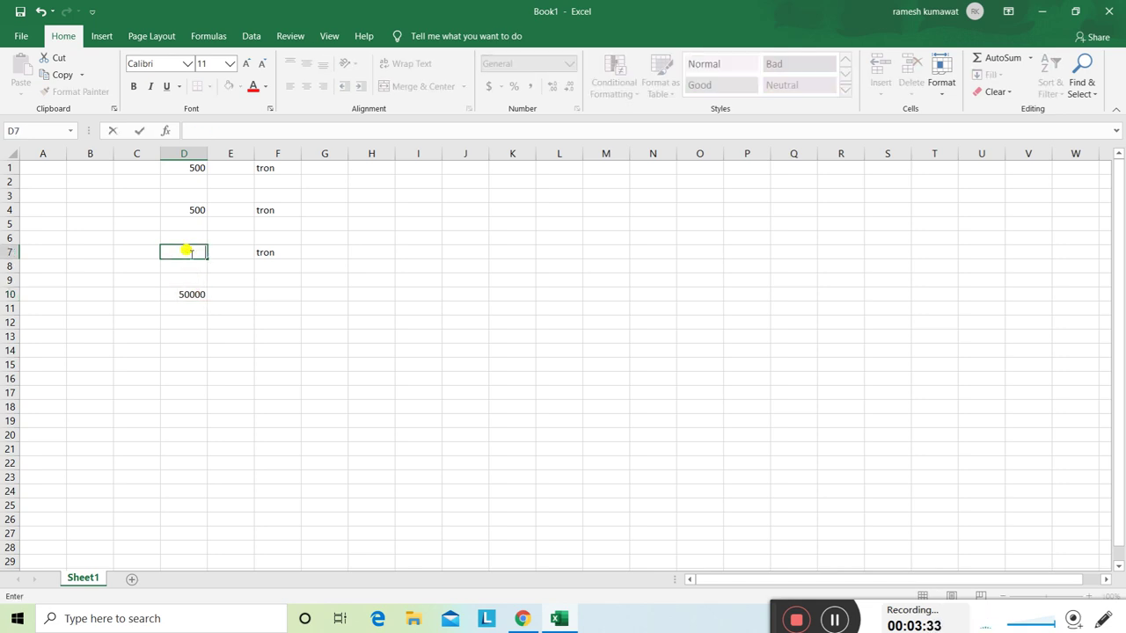
text(0)
key(Return)
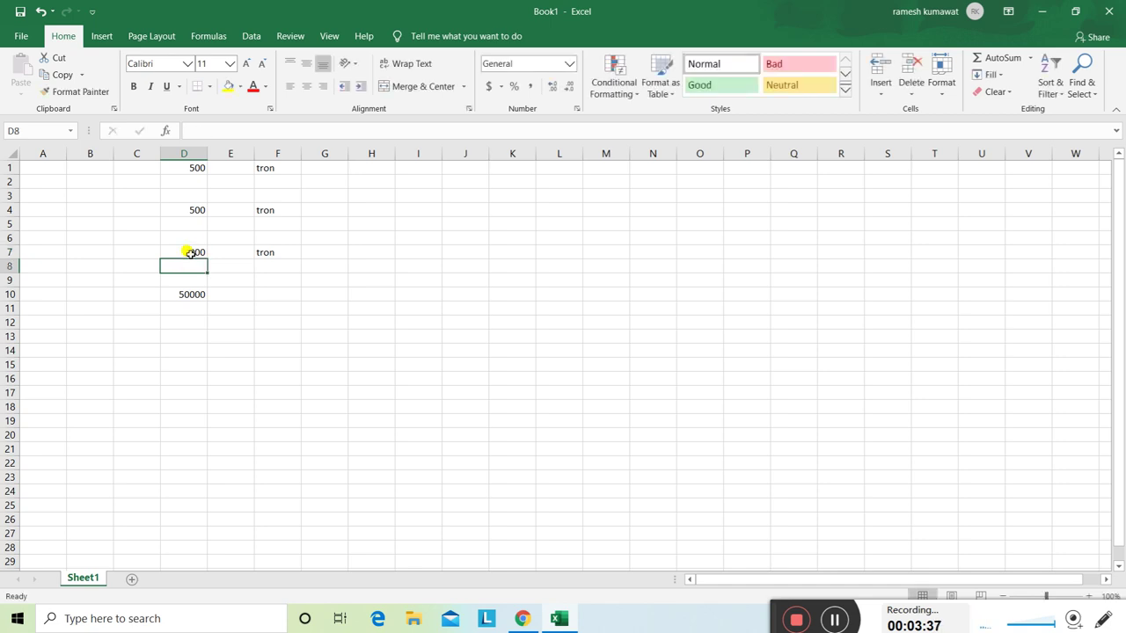
Label the 50000 amount by entering "tron" in cell F10
click(193, 296)
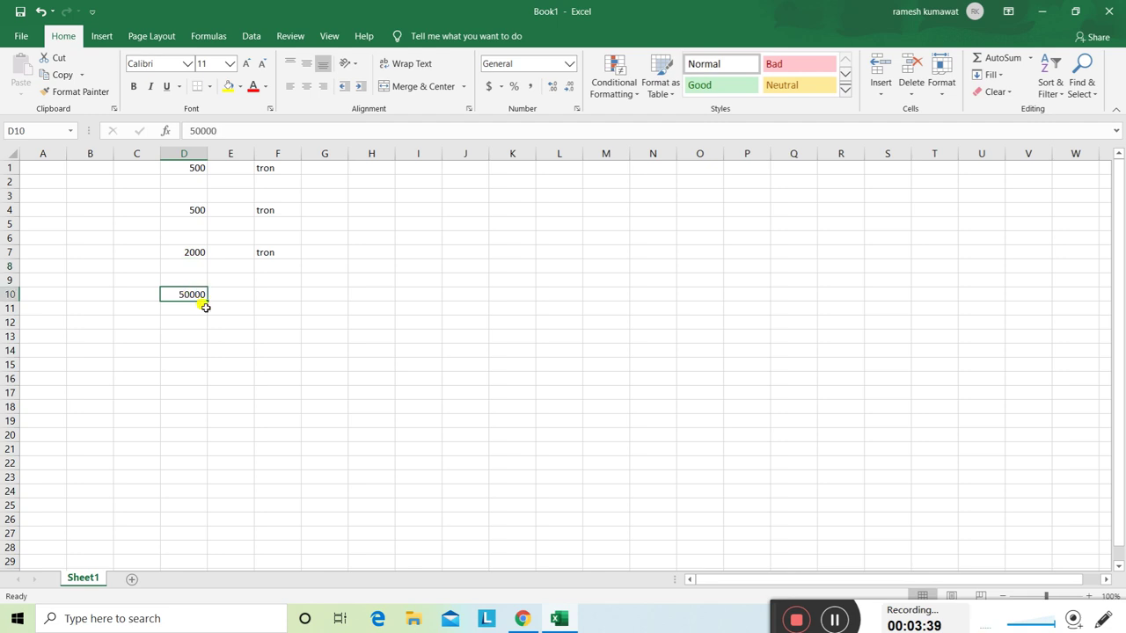
click(268, 295)
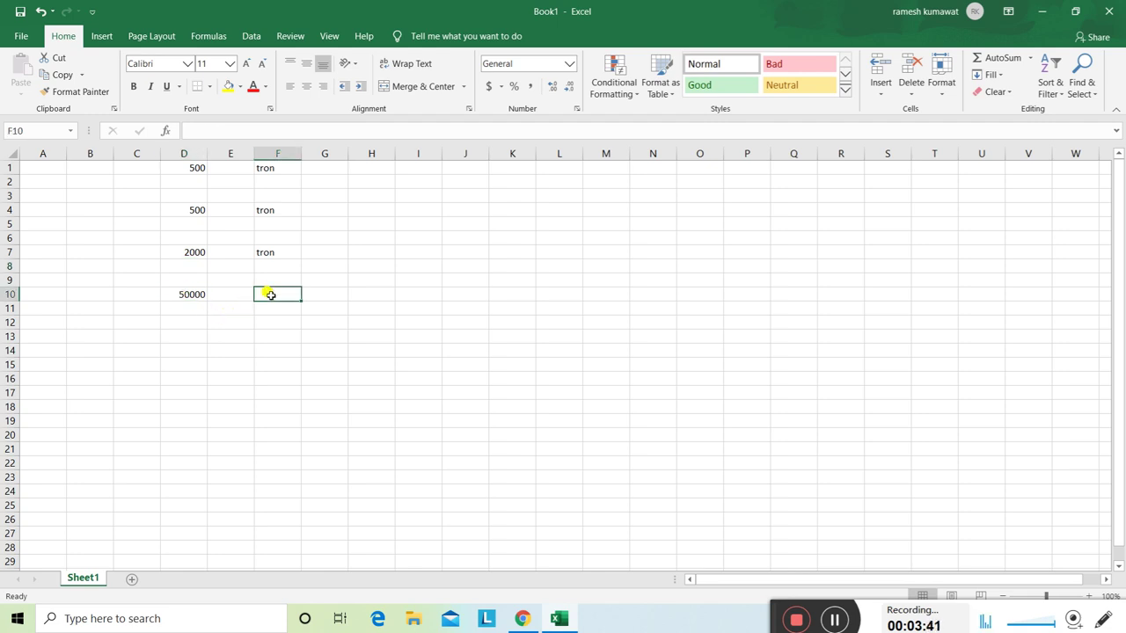
text(tron)
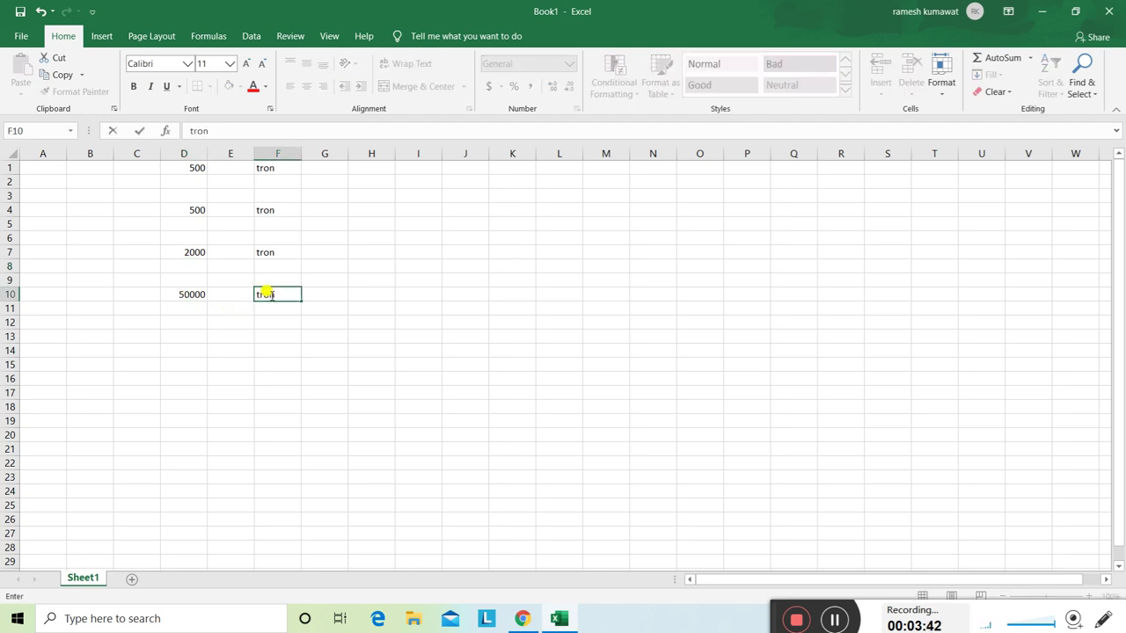
Enter the summary text "53000 tron totel" in cell F13
click(266, 340)
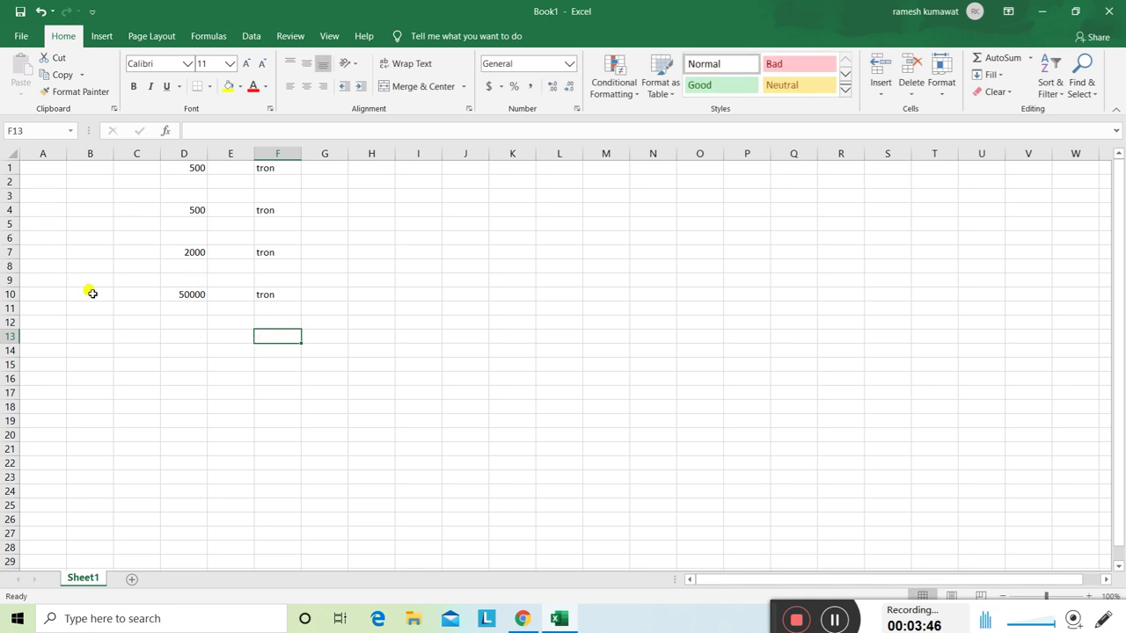
click(259, 129)
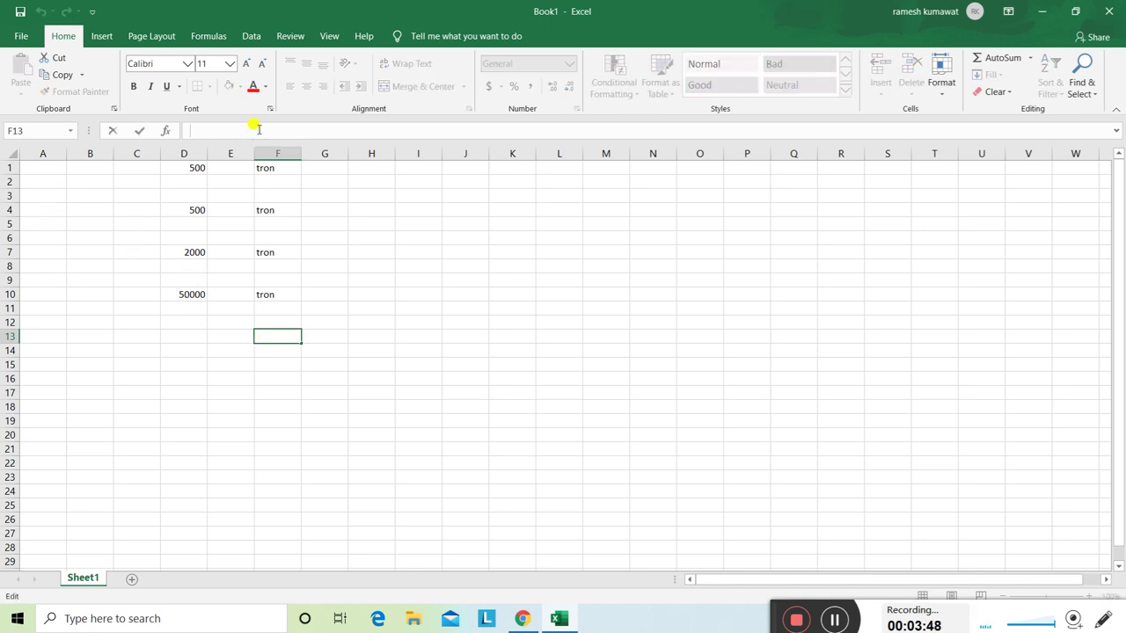
text(53000)
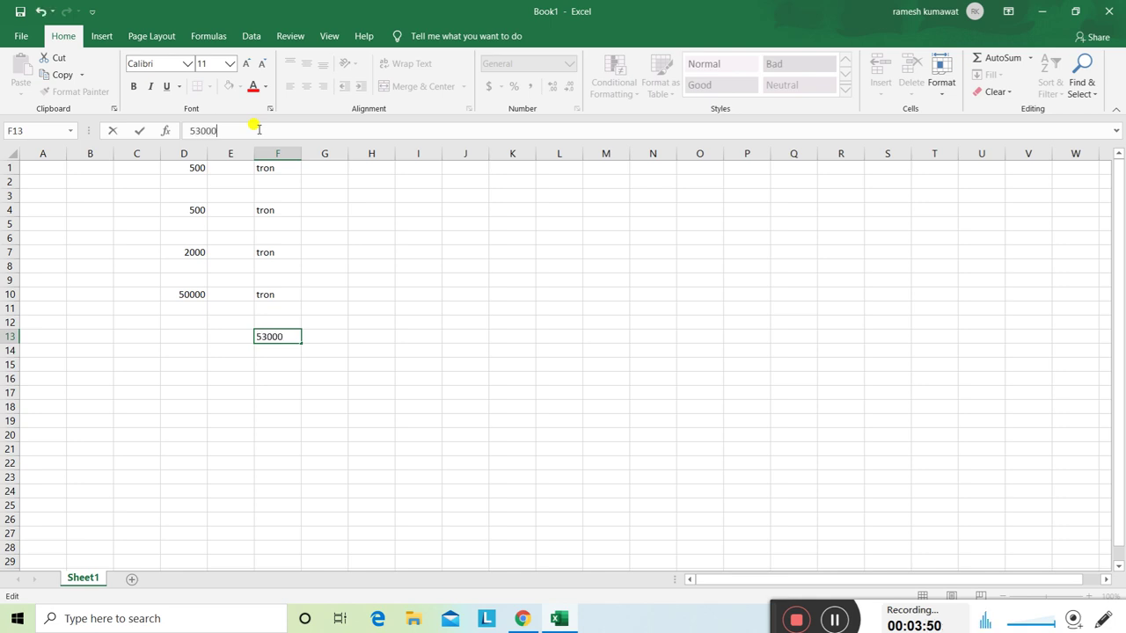
text( tron tote)
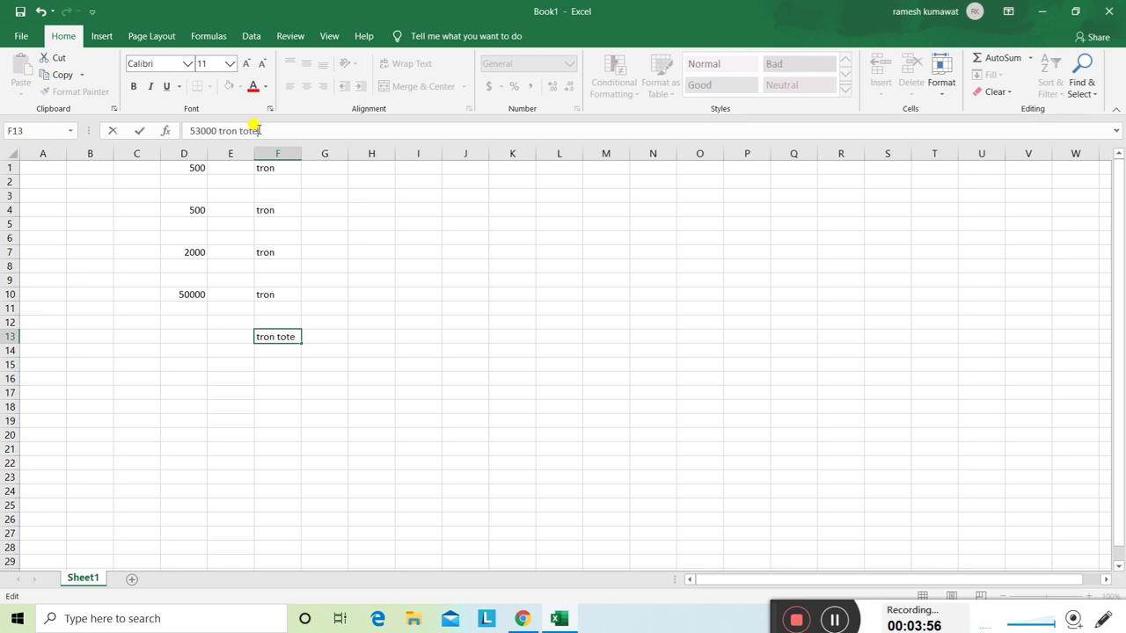
text(l)
key(Return)
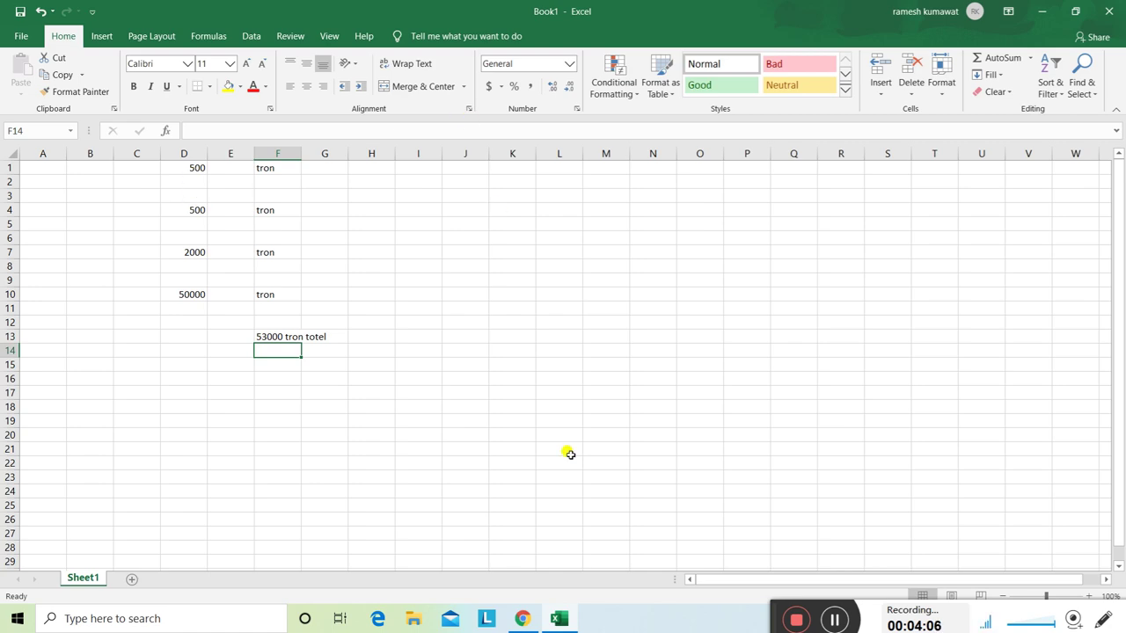
Switch to Chrome and review the Tron Chain guide's minimum deposit and return conditions
click(526, 620)
scroll(551, 431, up, 1)
scroll(551, 431, up, 4)
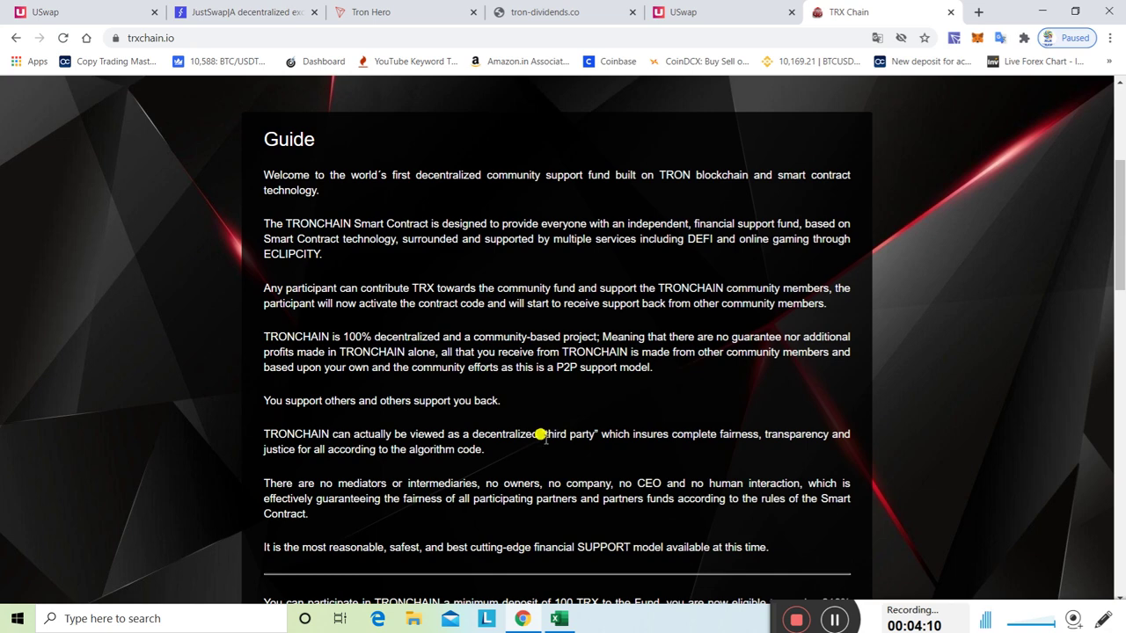
scroll(605, 467, down, 2)
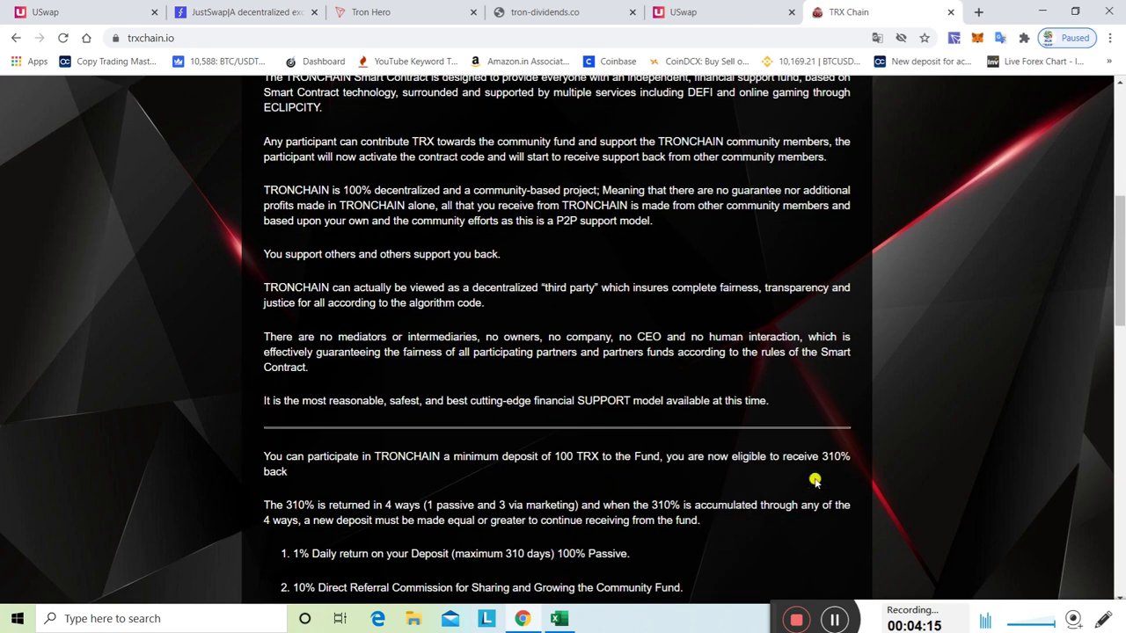
Switch to Excel and record the first amount's daily return as 5 in I1, "tron" in J1 and "deily" in K1
click(561, 621)
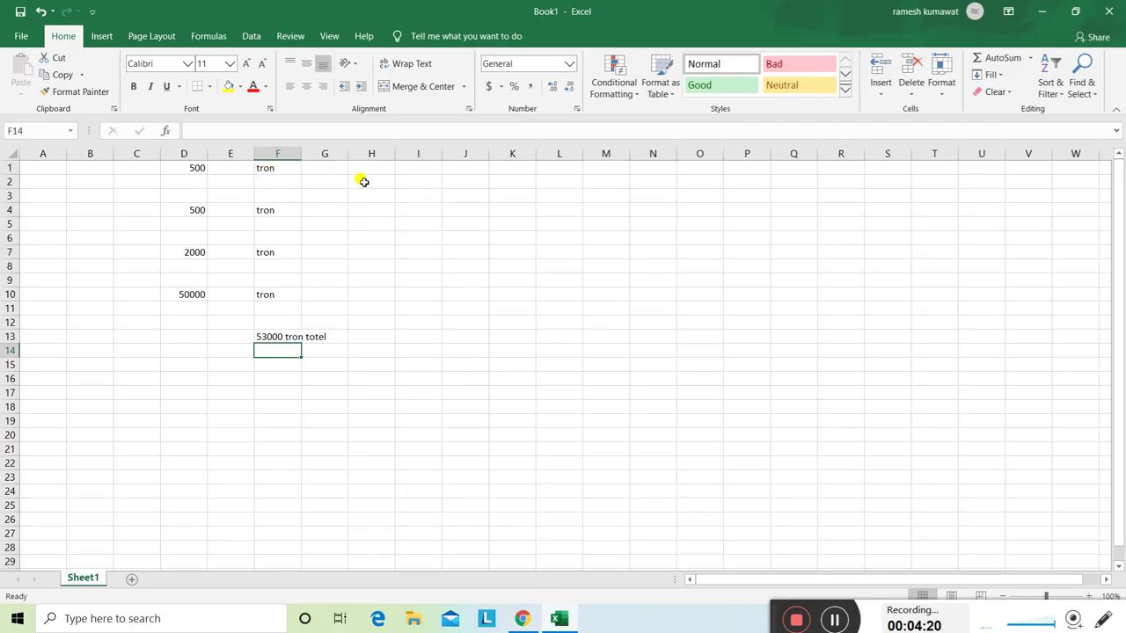
click(413, 170)
text(5)
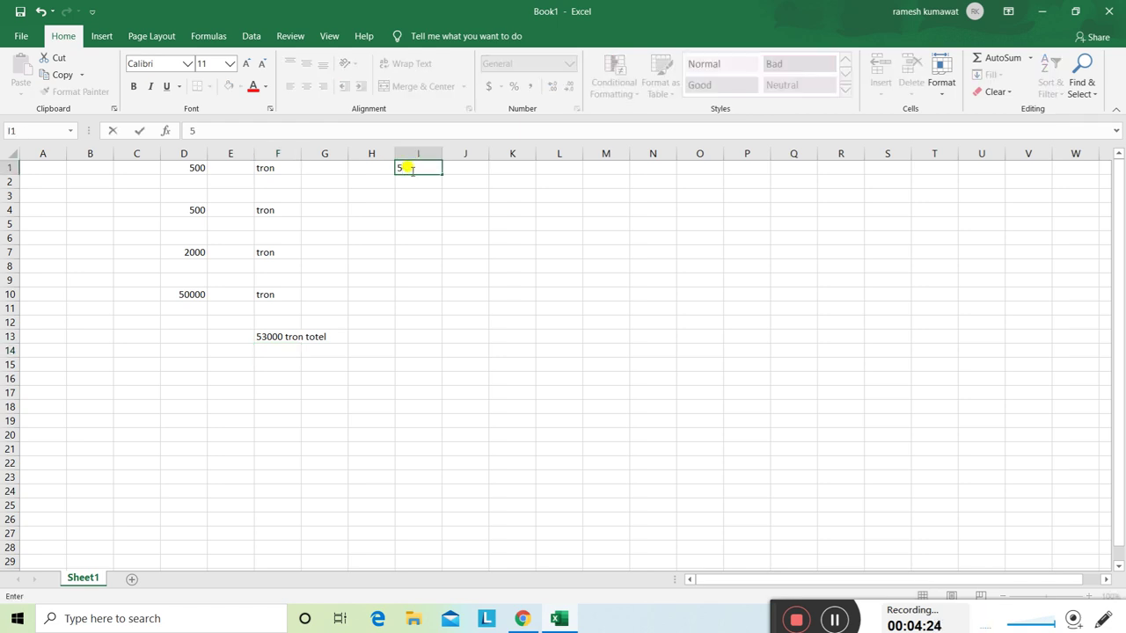
click(461, 177)
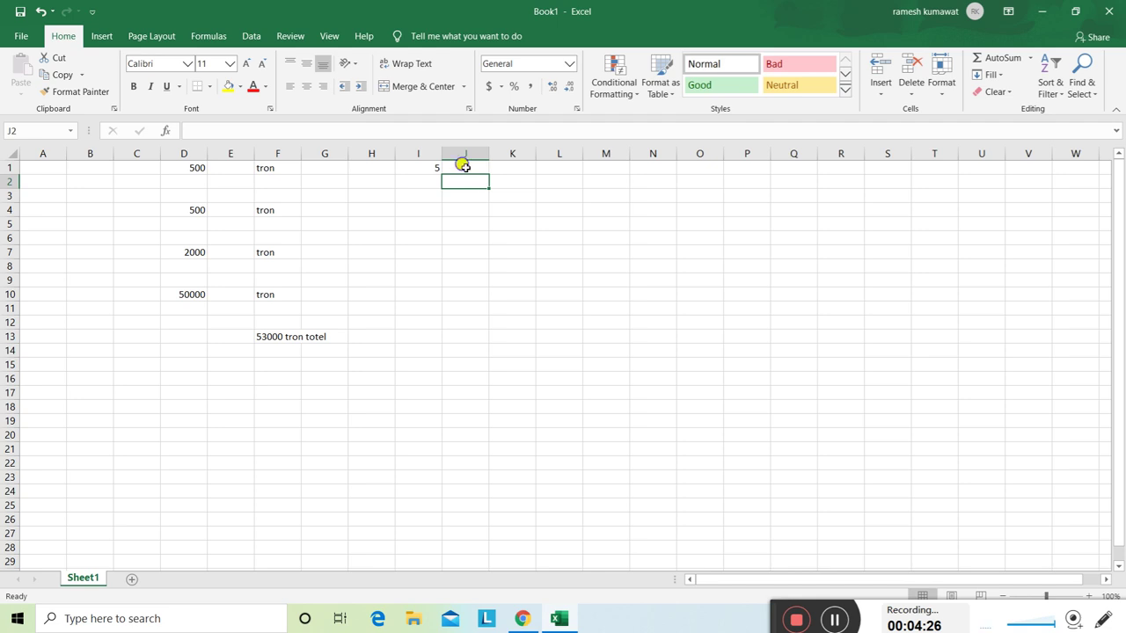
click(463, 167)
text(tro)
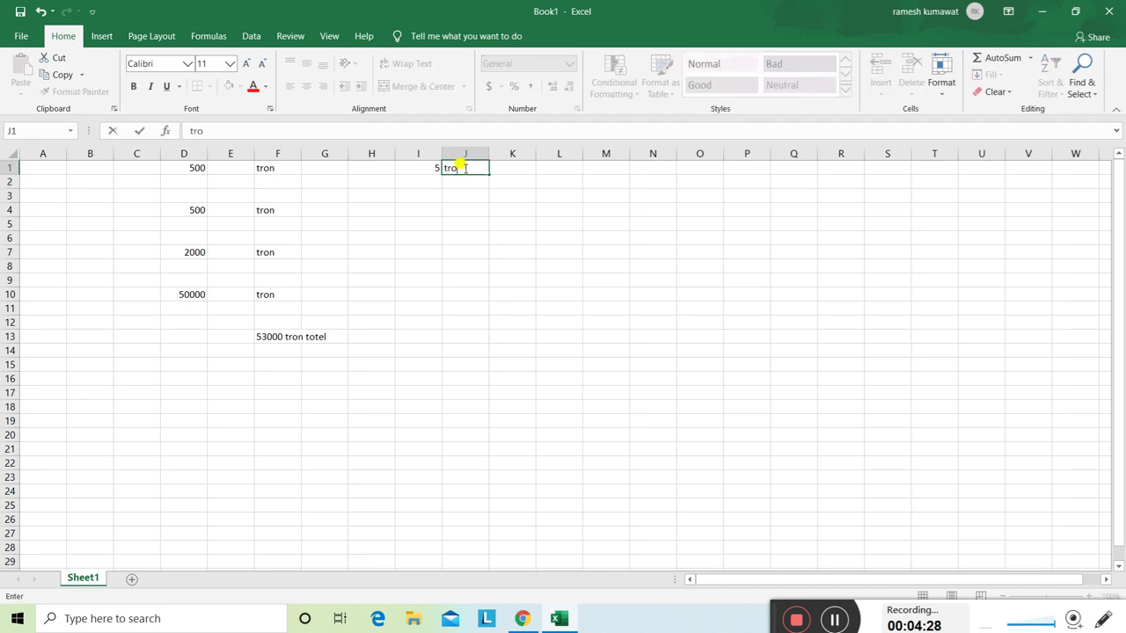
text(n)
click(508, 170)
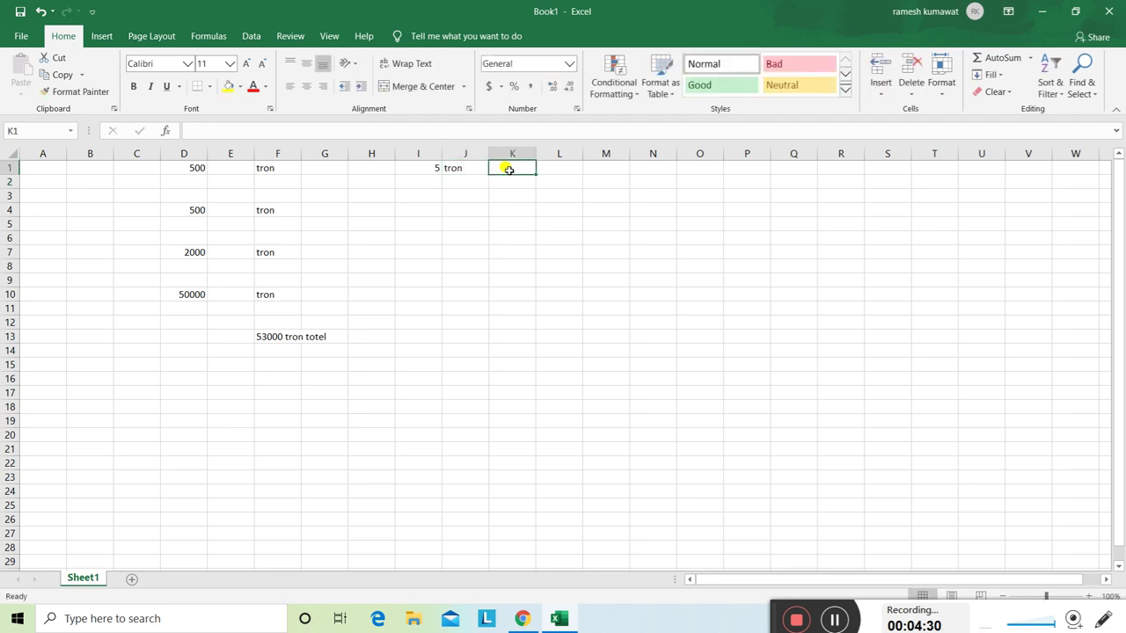
text(deil)
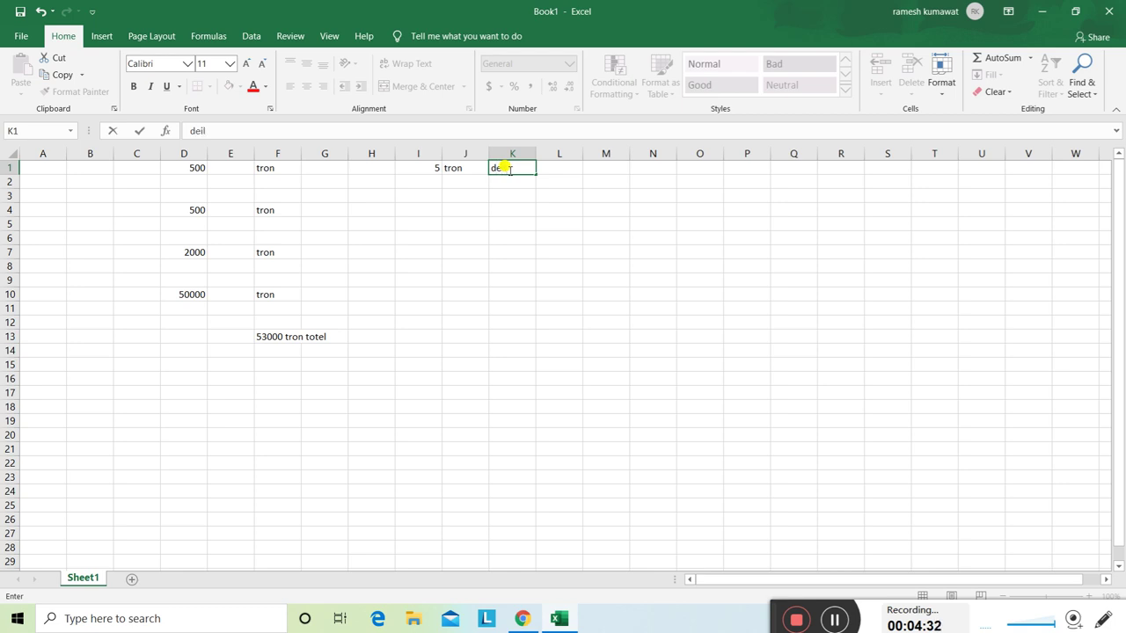
text(y)
Record the daily return for the 500 amount in row 4 as 5 in I4, "tron" in J4 and "deily" in K4
click(418, 208)
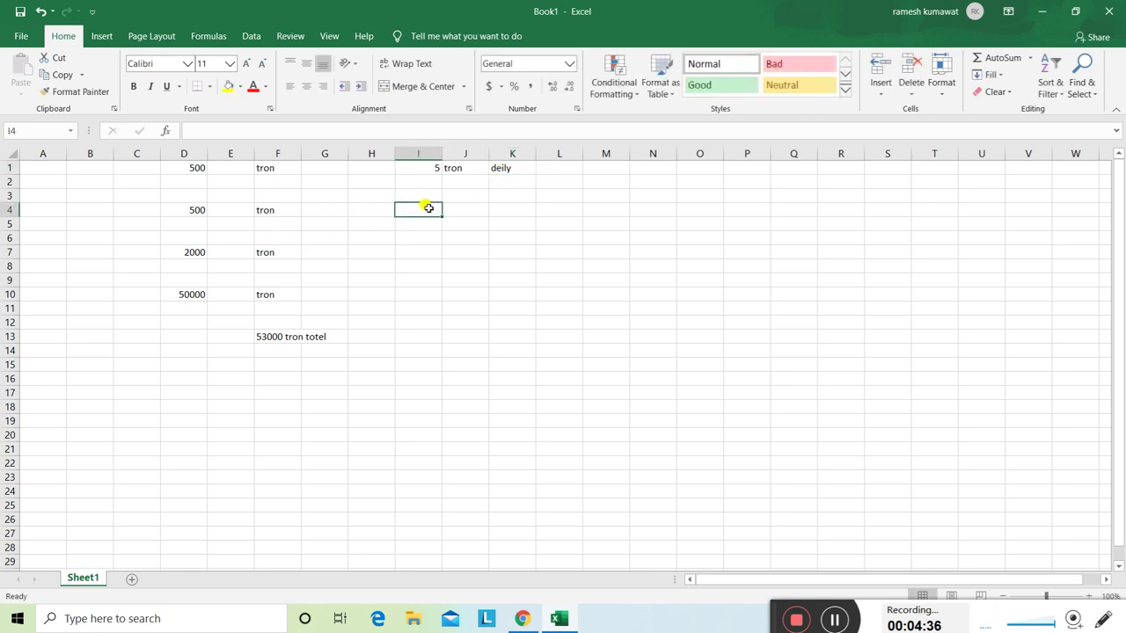
text(5)
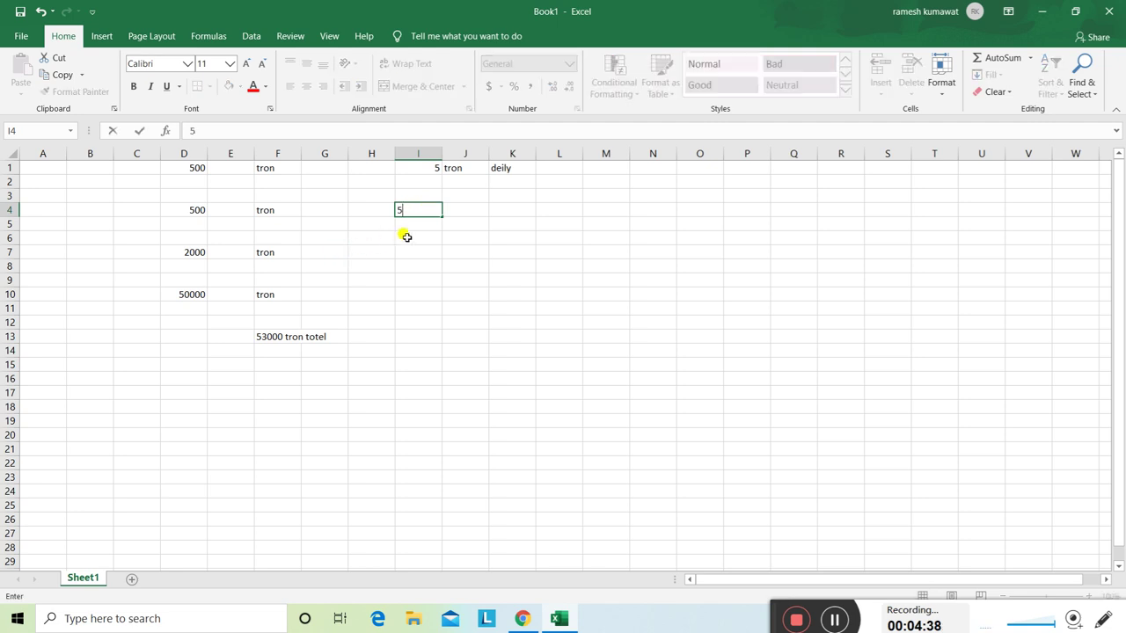
click(455, 210)
text(tro)
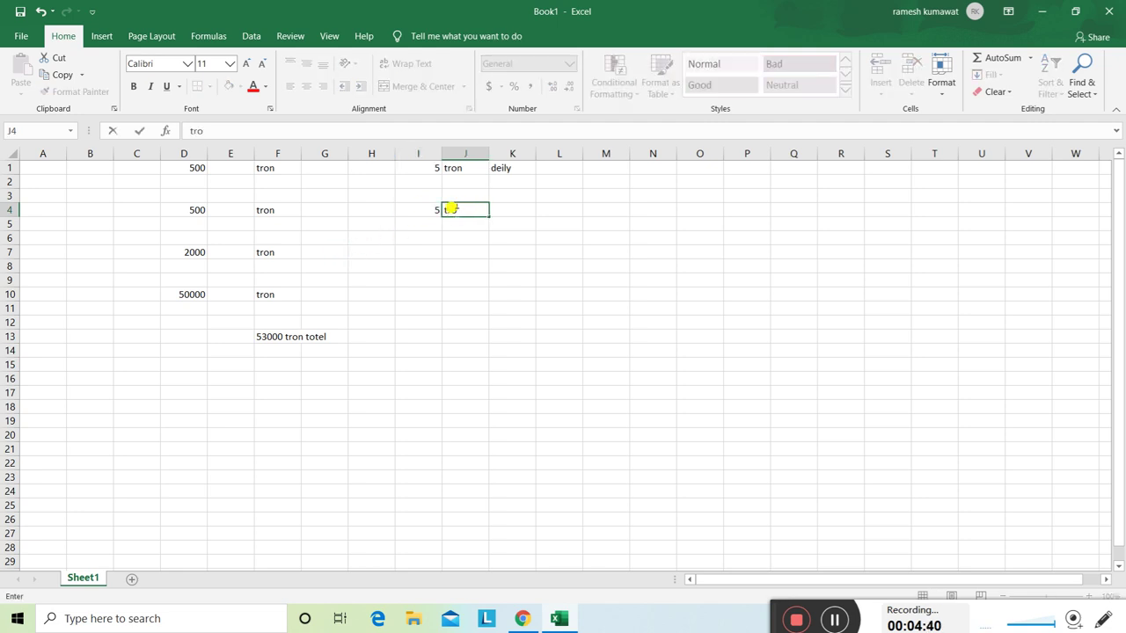
text(n)
click(512, 209)
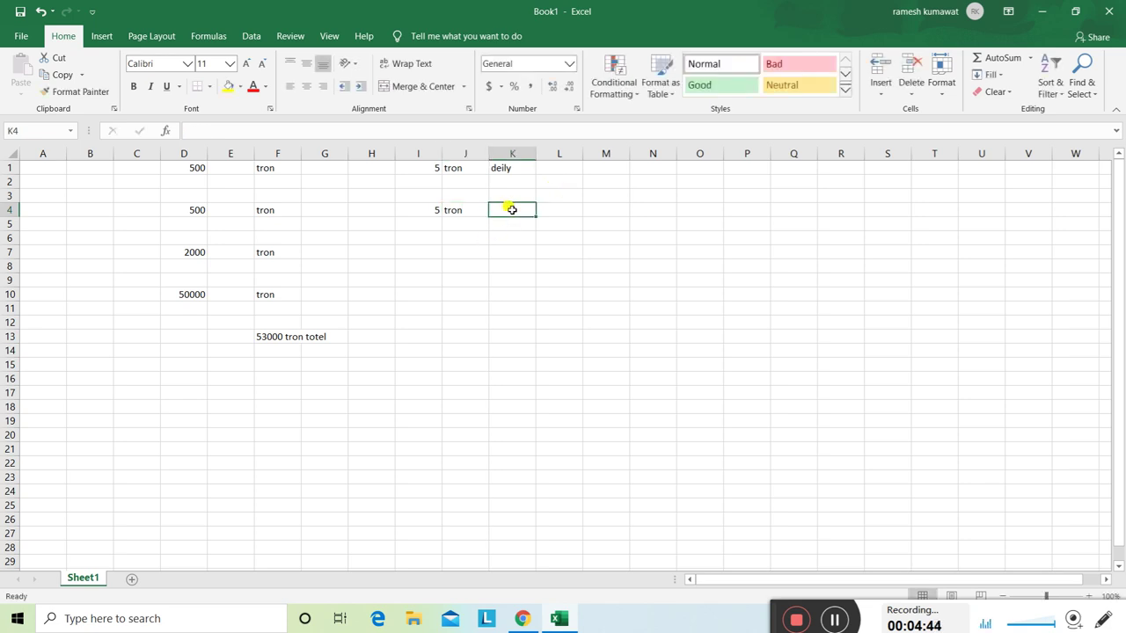
text(deil)
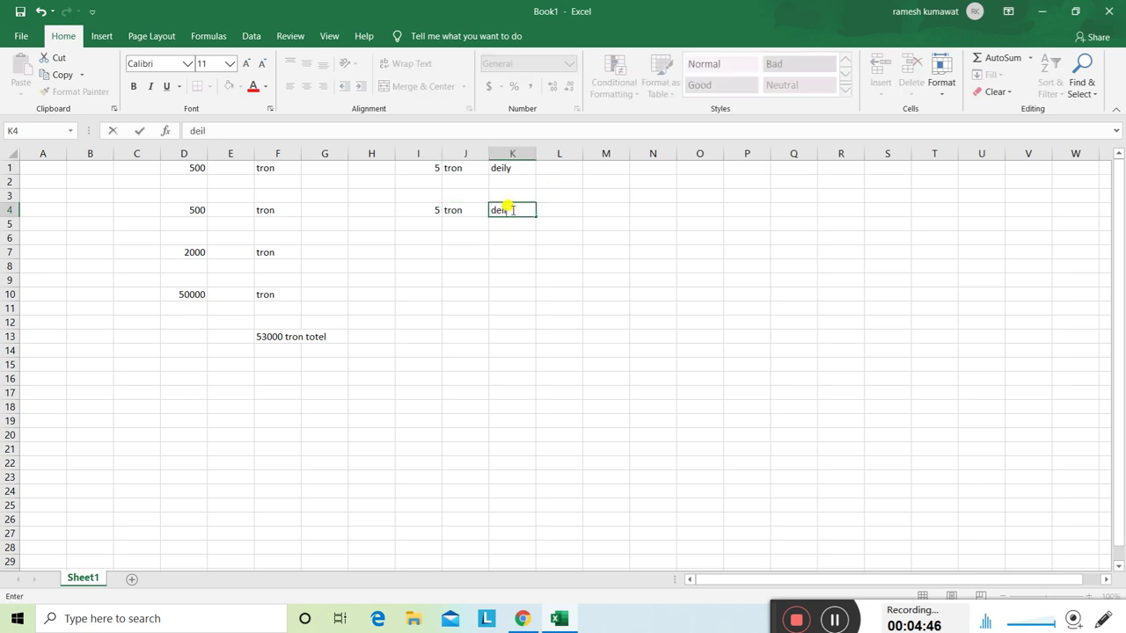
text(y)
Record the daily return for the 2000 amount as 20 in I7, "tron" in J7 and "deily" in K7
click(449, 254)
click(417, 252)
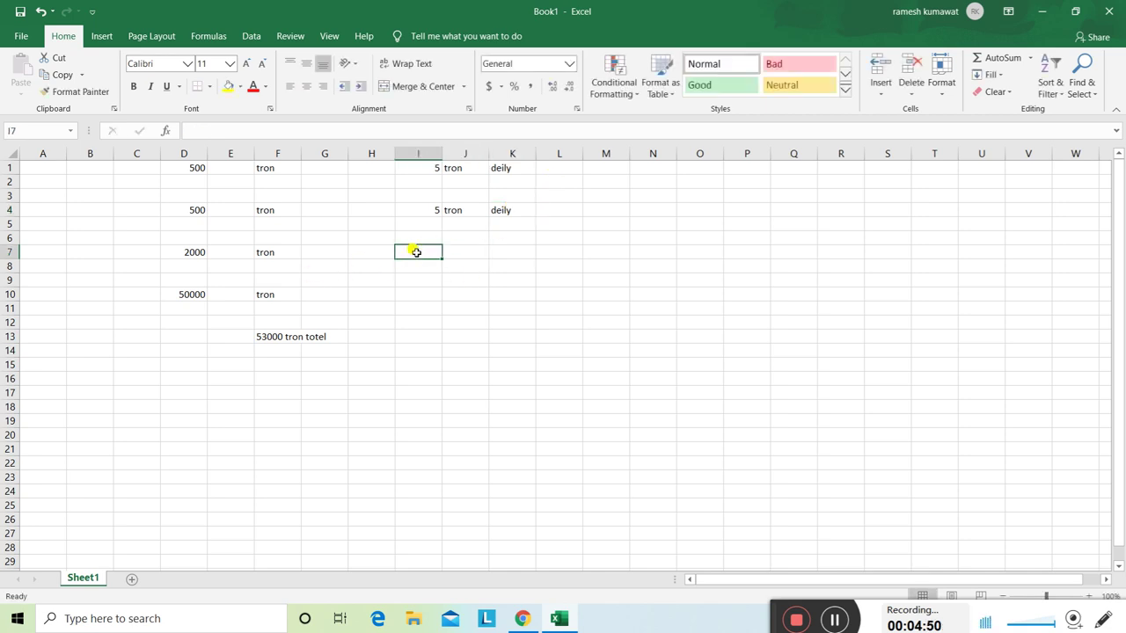
text(20)
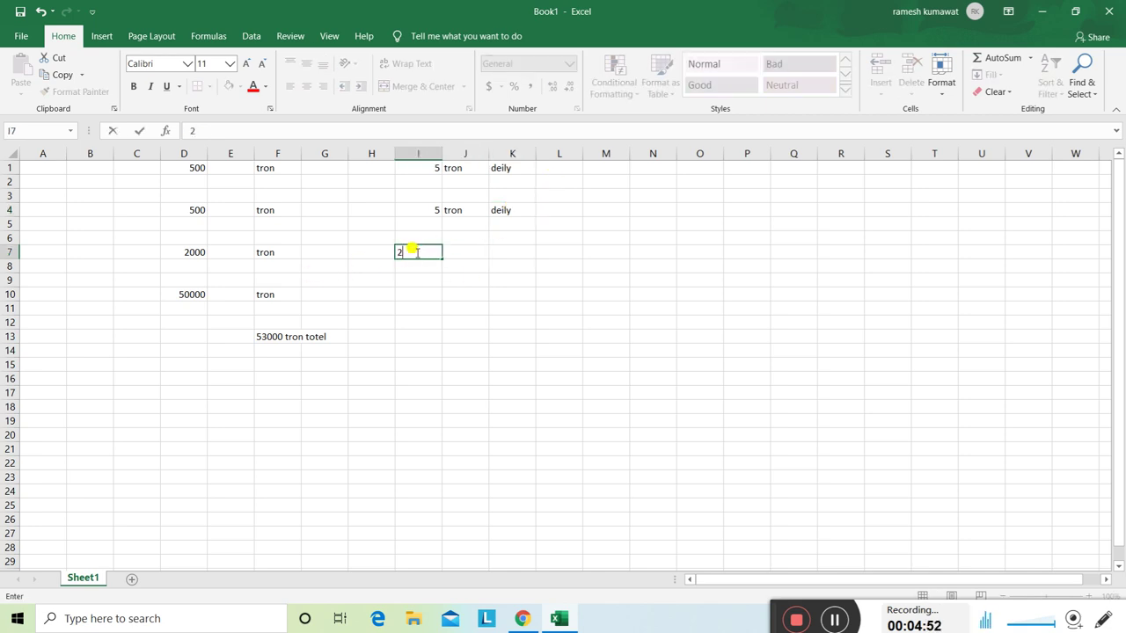
click(456, 250)
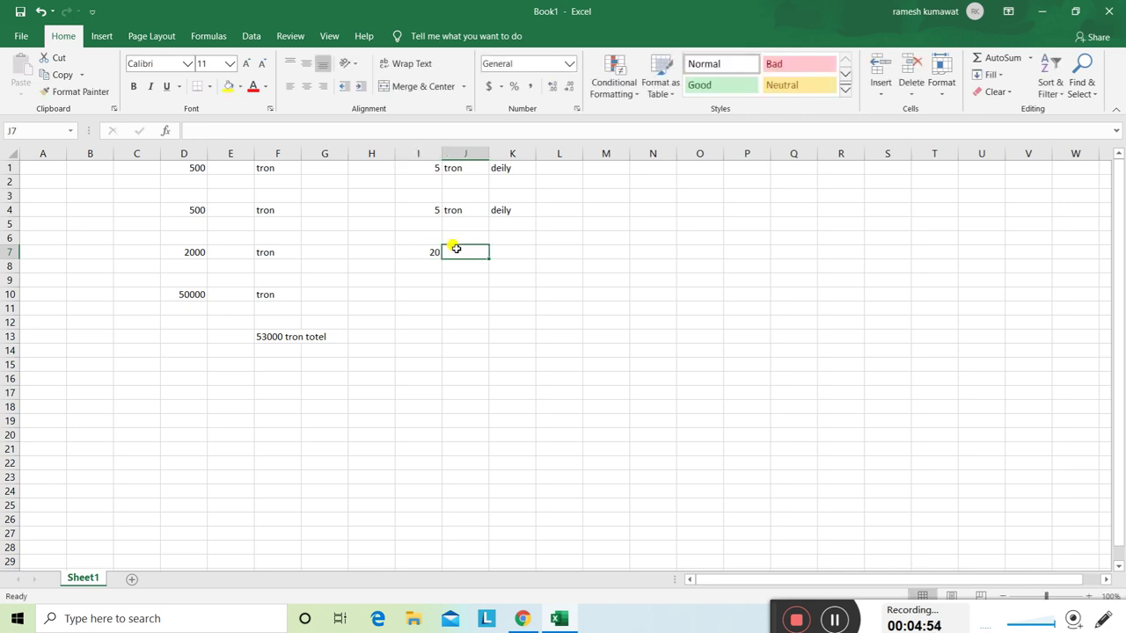
text(tron)
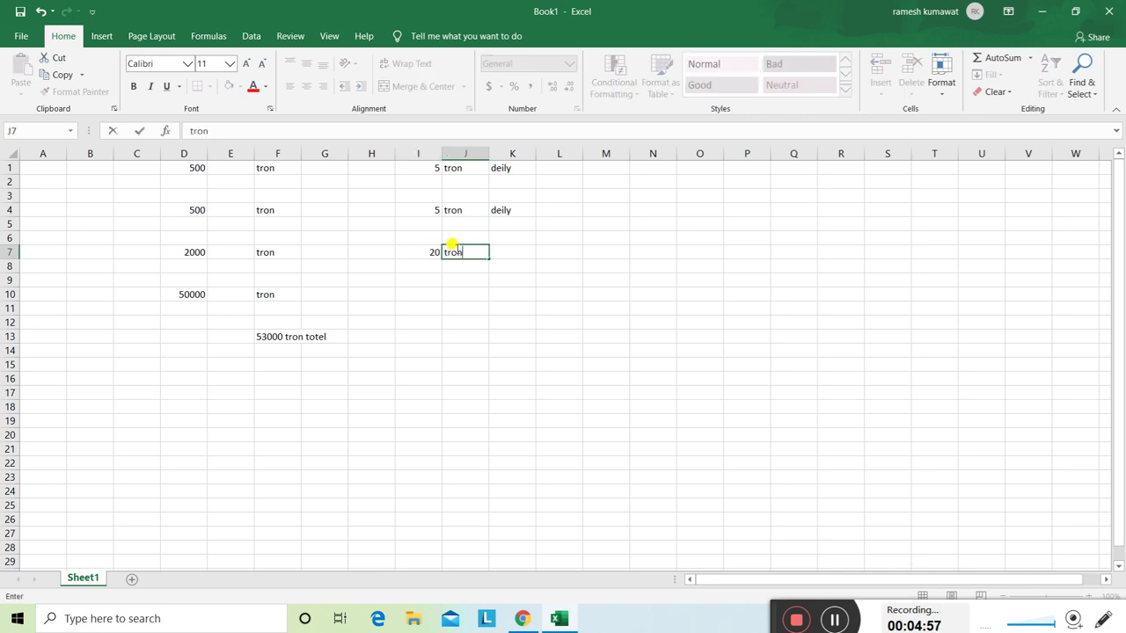
text( deil)
click(514, 252)
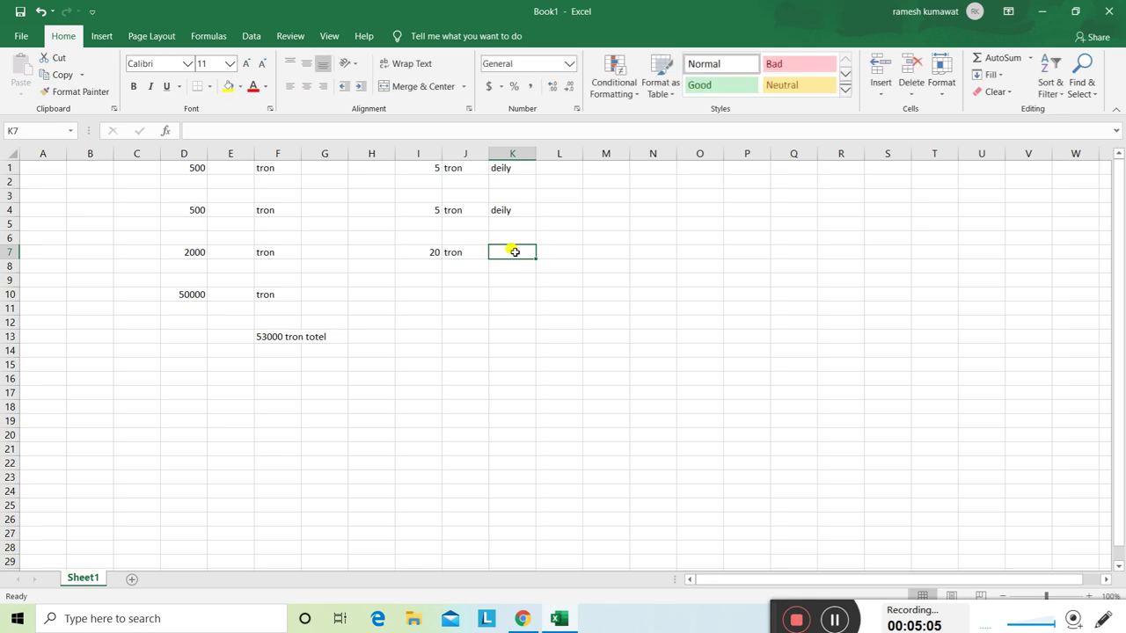
text(deily)
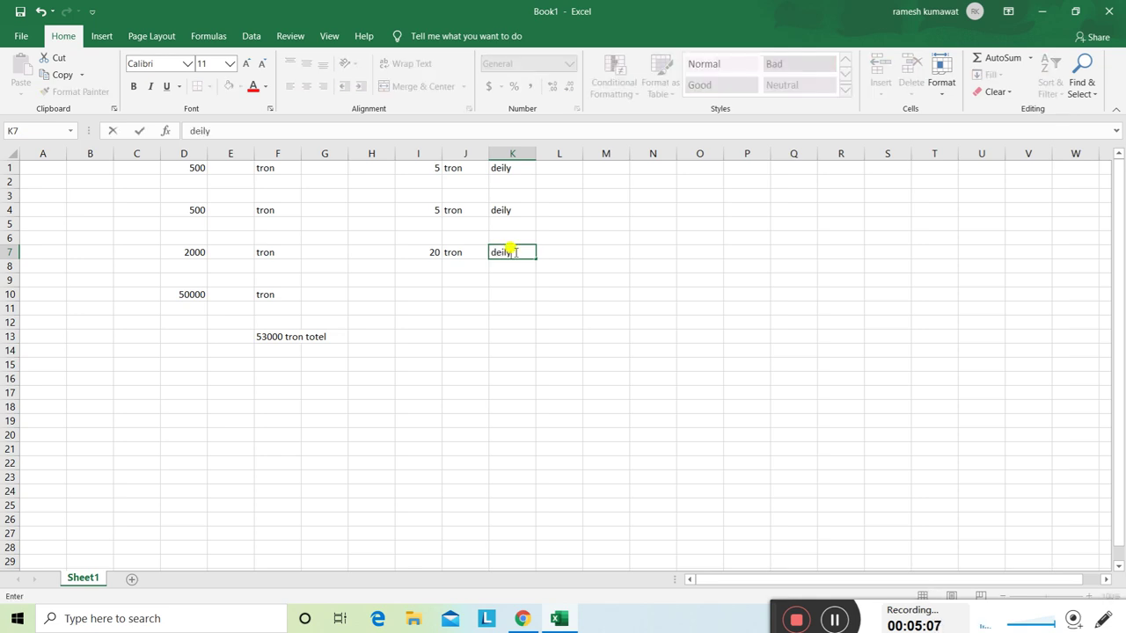
Record the daily return for the 50000 amount as 500 in I10 and "deily" in K10
click(416, 294)
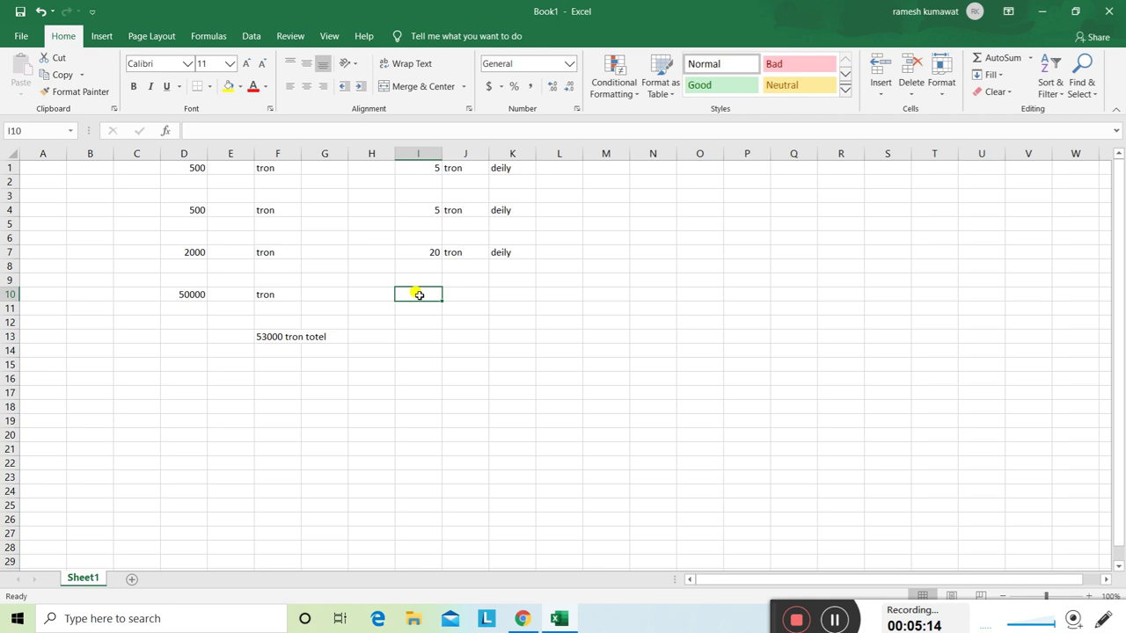
text(5000)
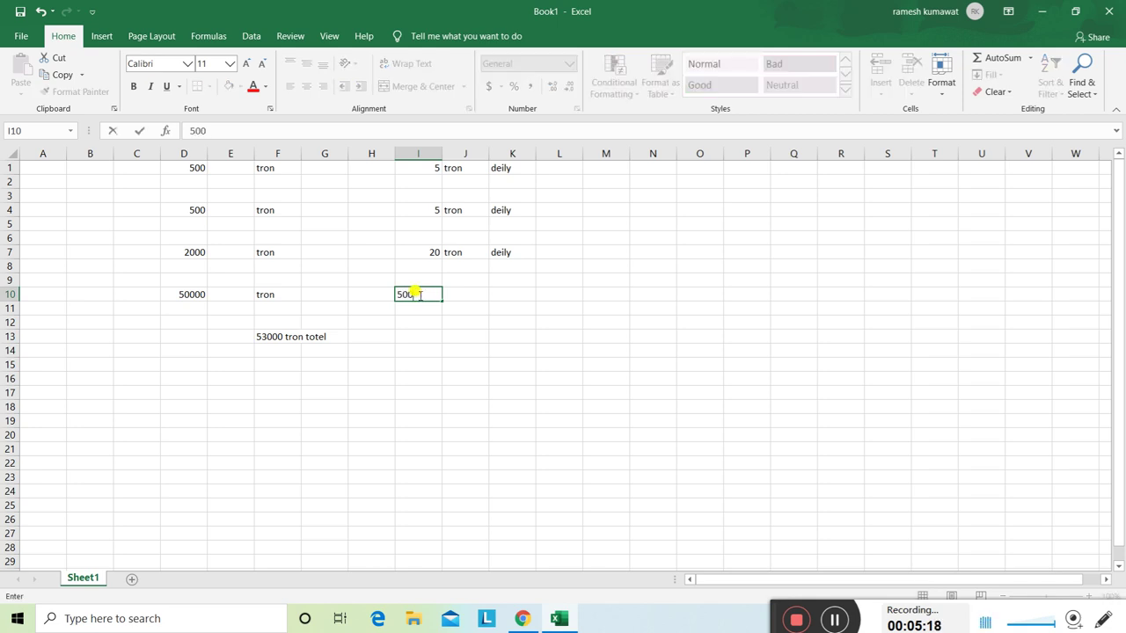
click(516, 297)
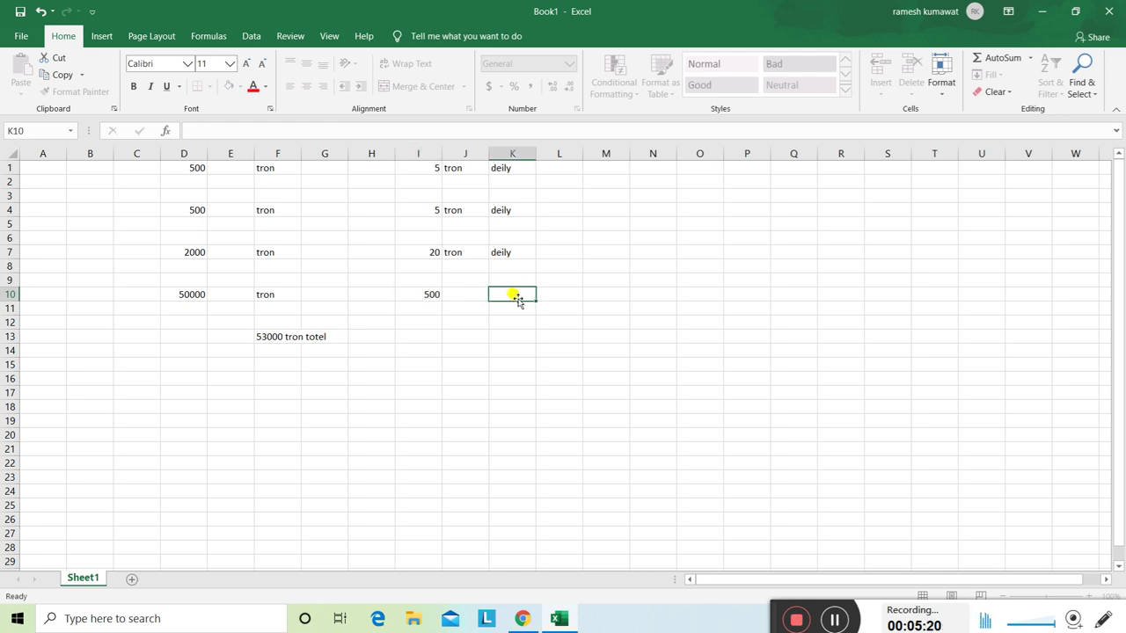
text(d)
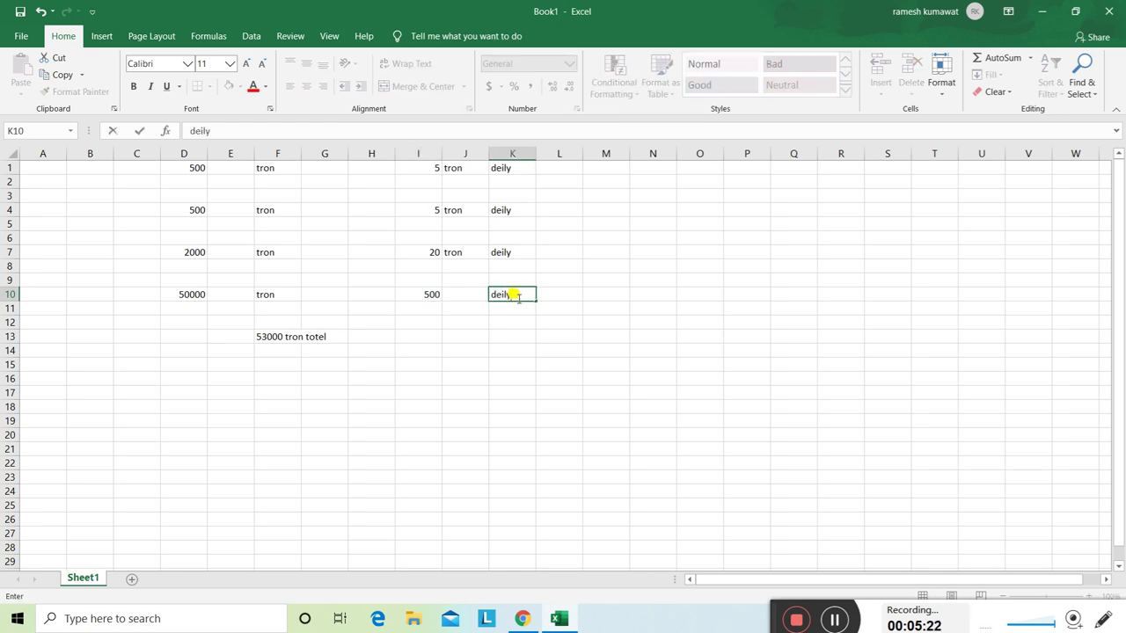
text(eily)
key(Return)
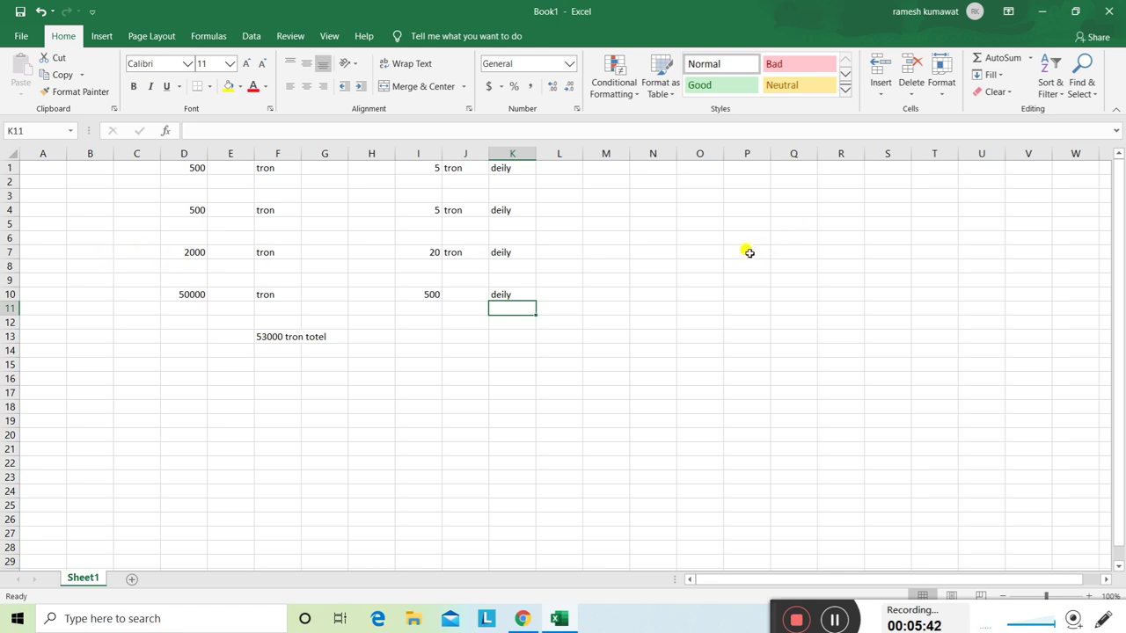
Add a separate capital note with 5000 in cell Q7 and "capitel sef" in cell R7
click(783, 253)
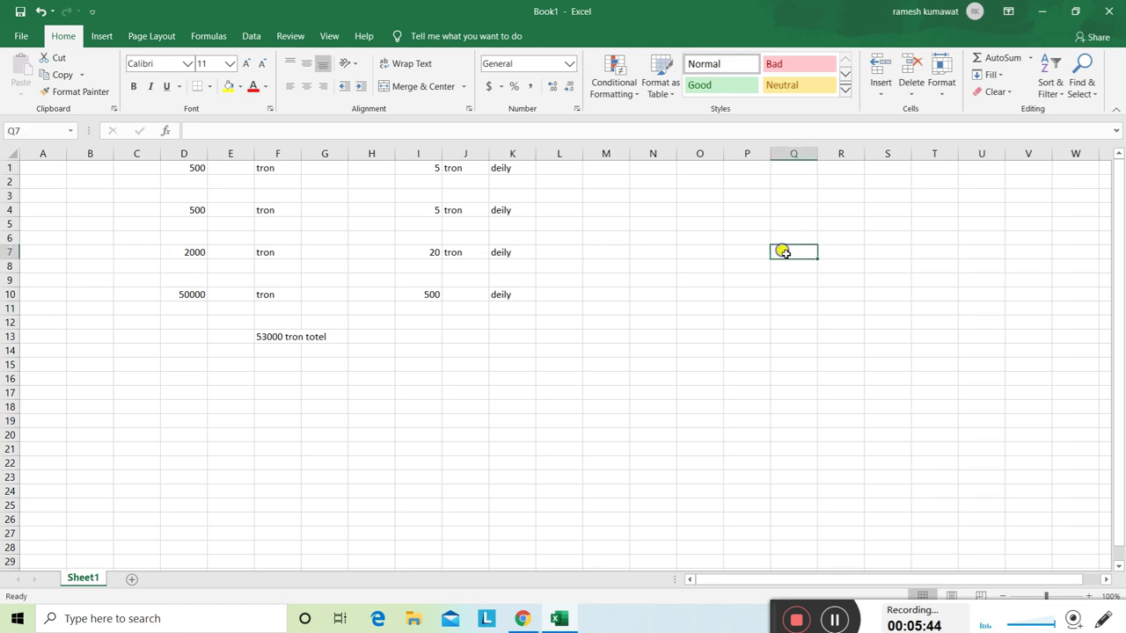
text(5)
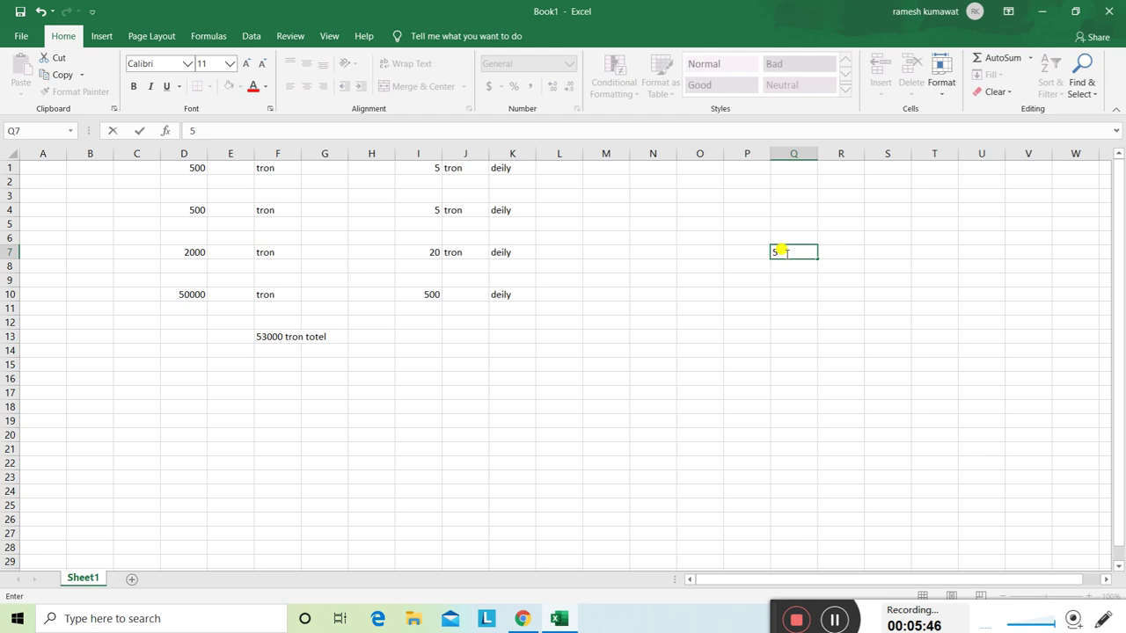
text(000)
click(841, 253)
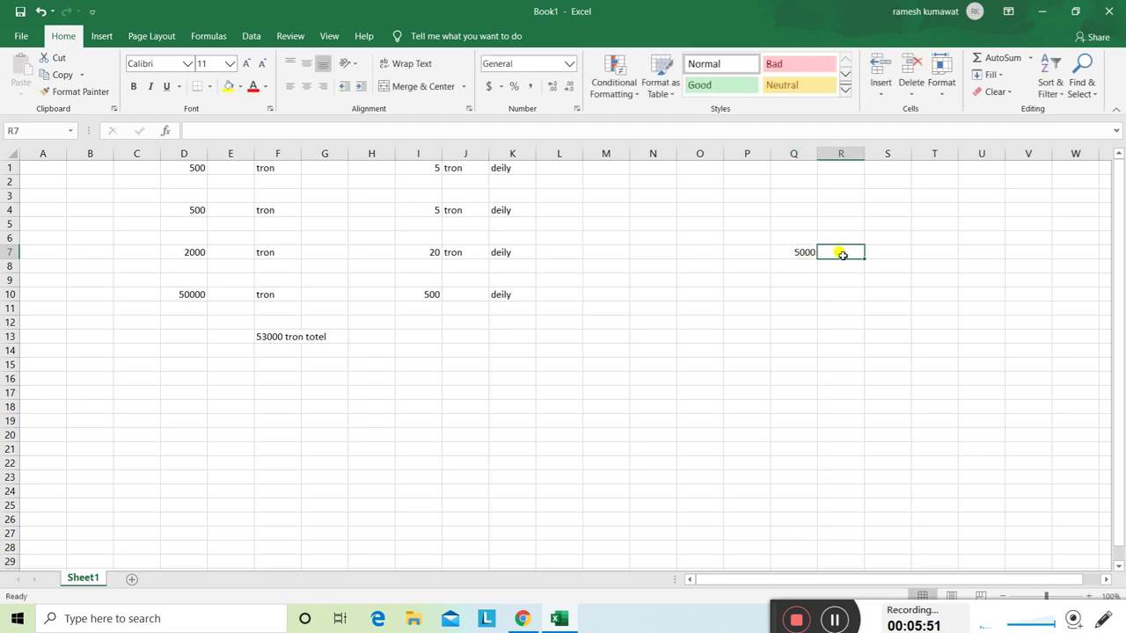
text(c)
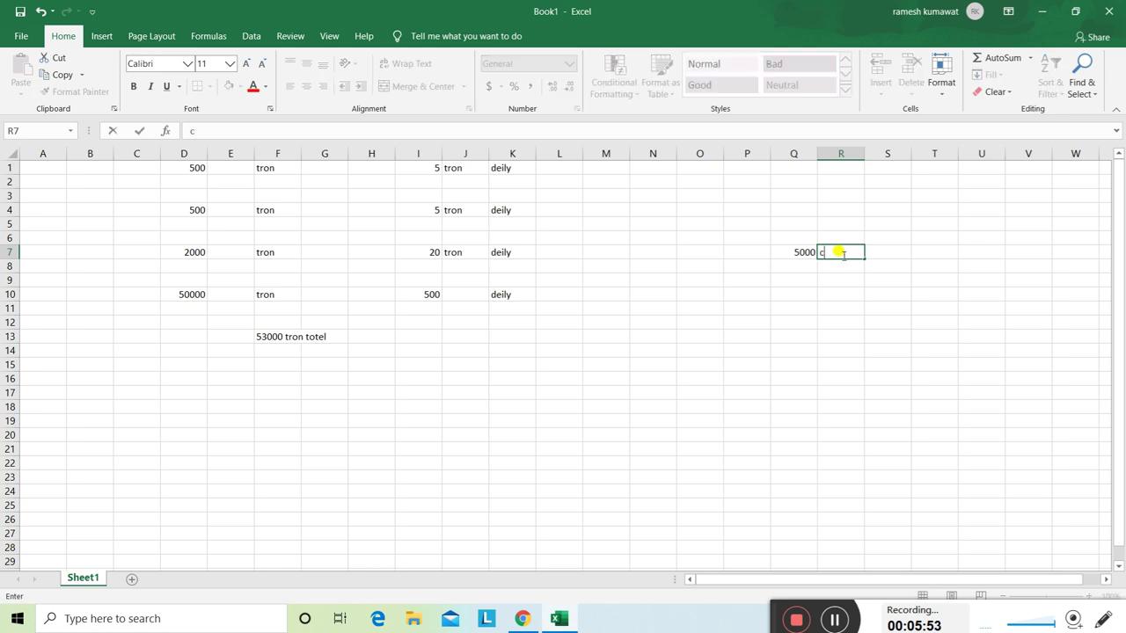
text(apitel sef)
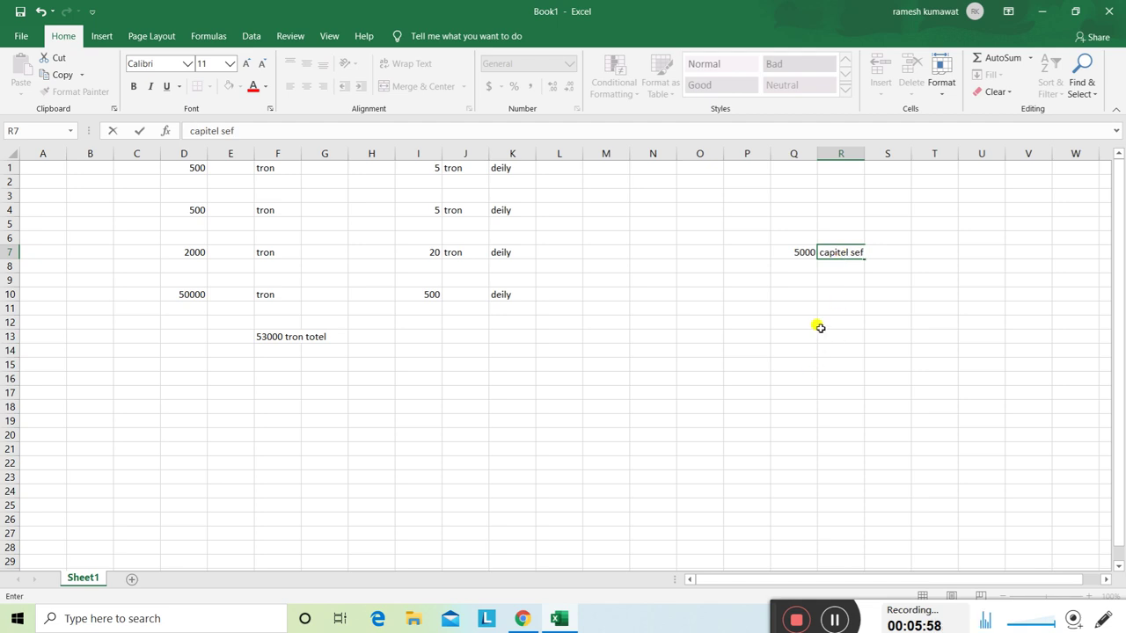
key(Return)
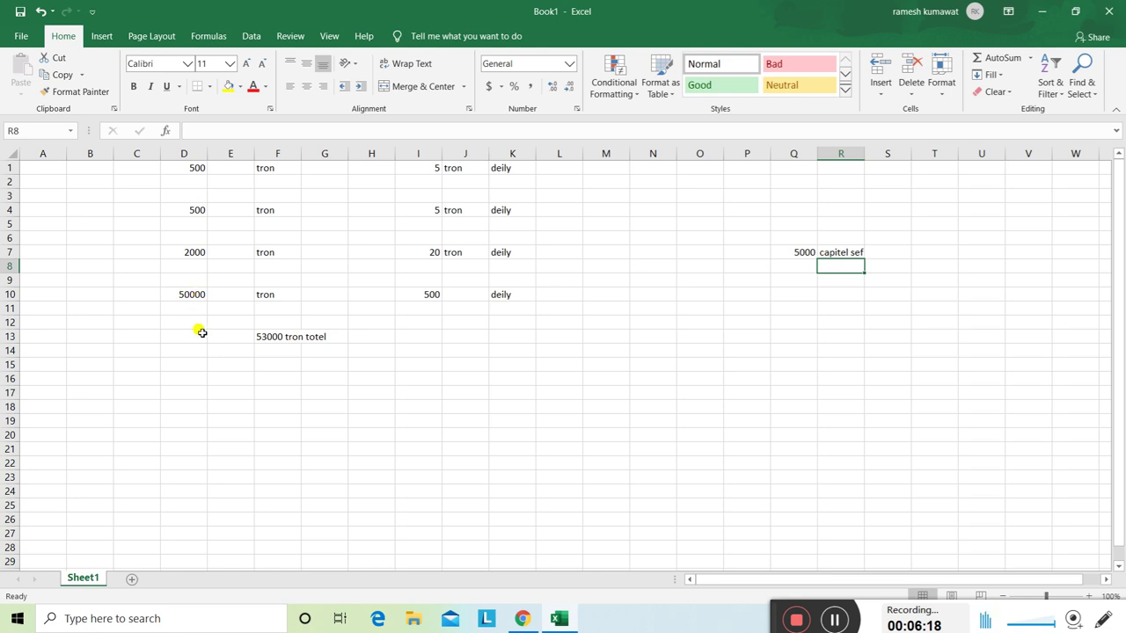
Record the total daily earnings in row 13 as 530 in I13, "tron deily" in J13 and "ern" in K13
click(431, 295)
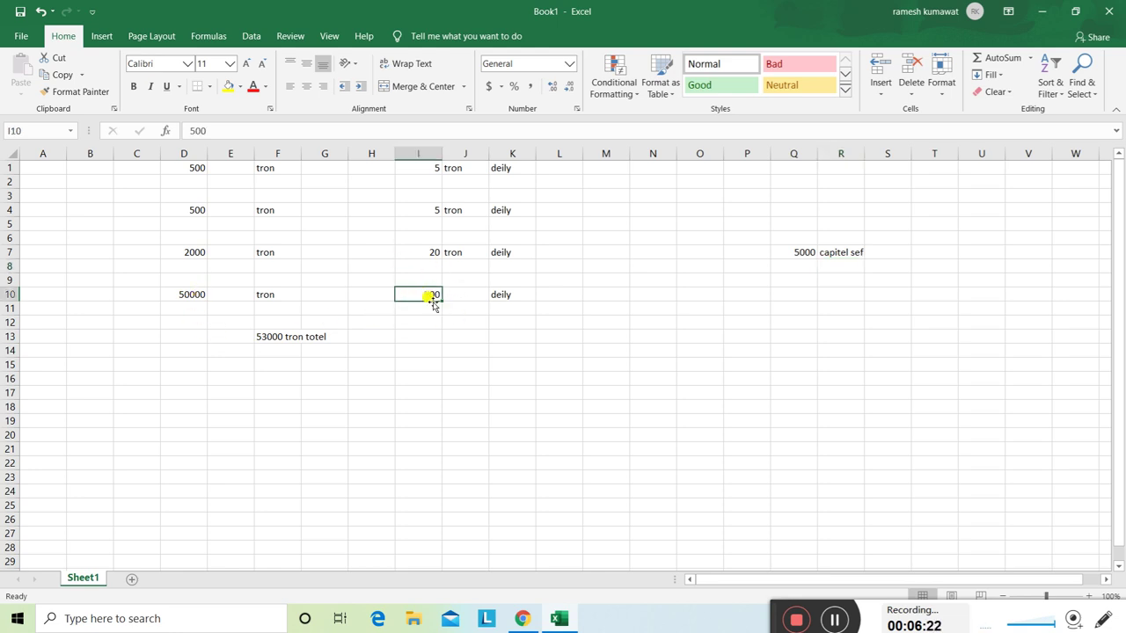
click(430, 337)
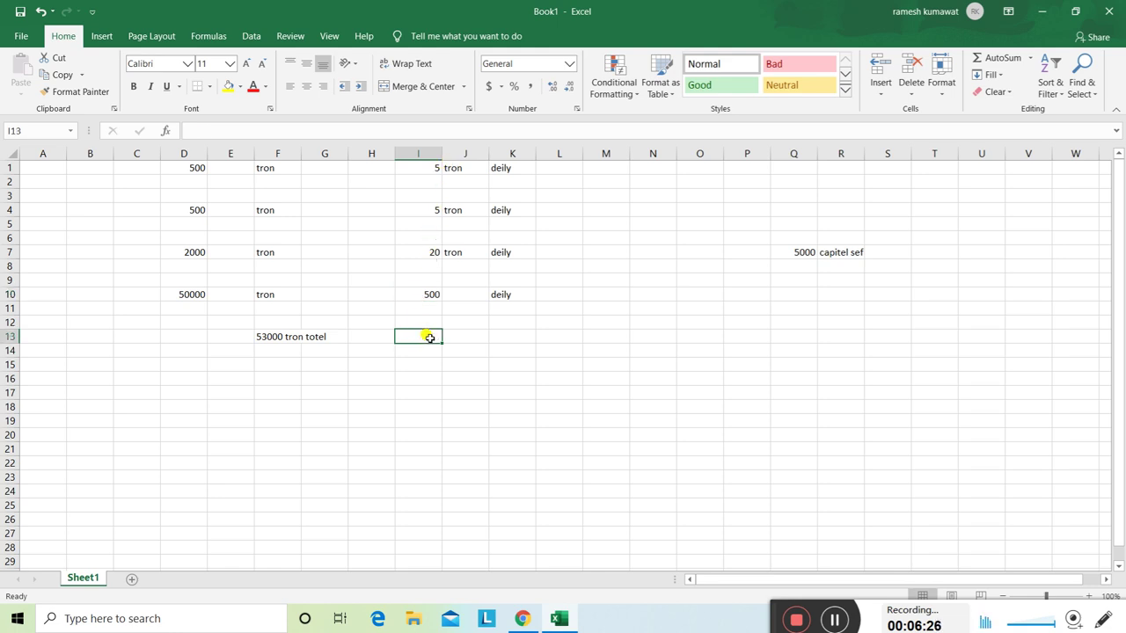
text(53)
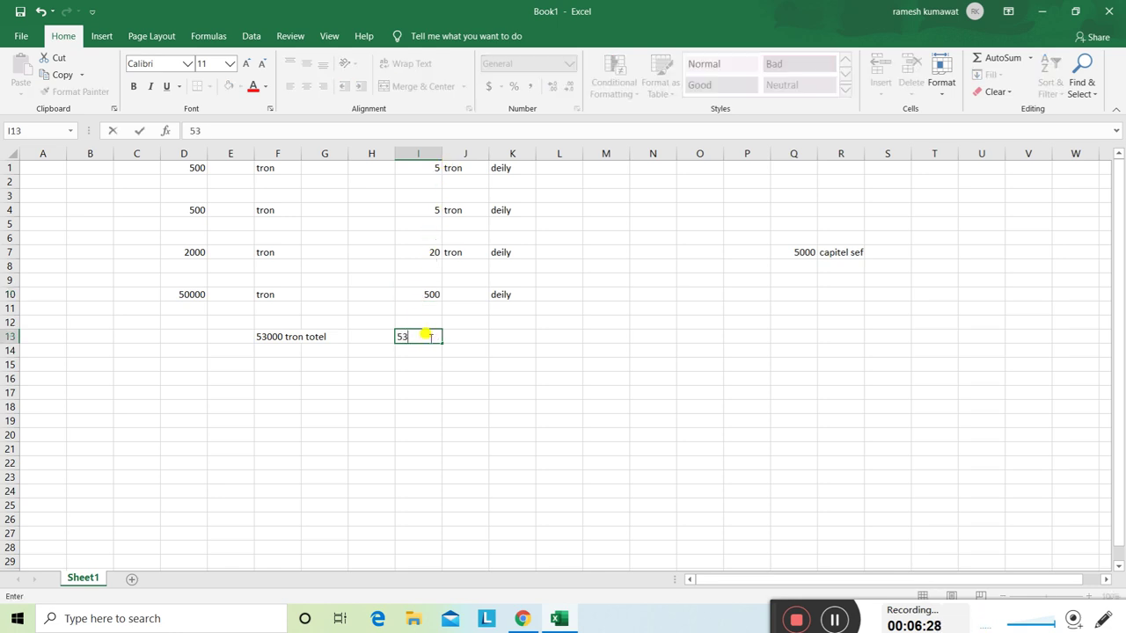
text(0)
click(469, 335)
text(tr)
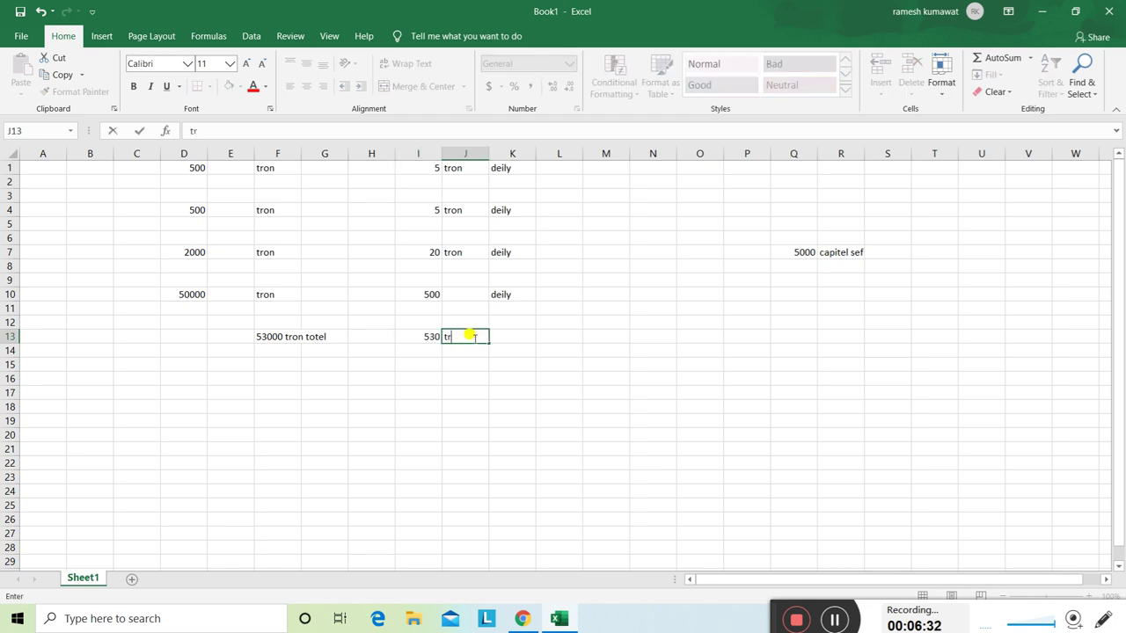
text(on deily)
click(506, 340)
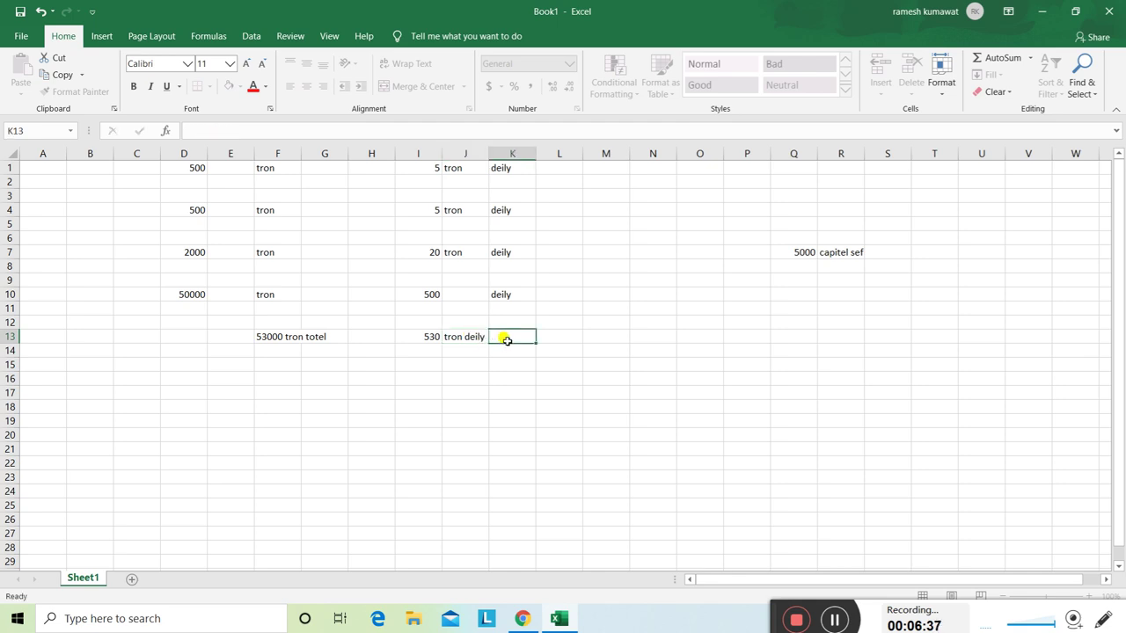
text(ern)
Add the overall return to row 13 with 310% in L13 and "totel" in M13
click(566, 339)
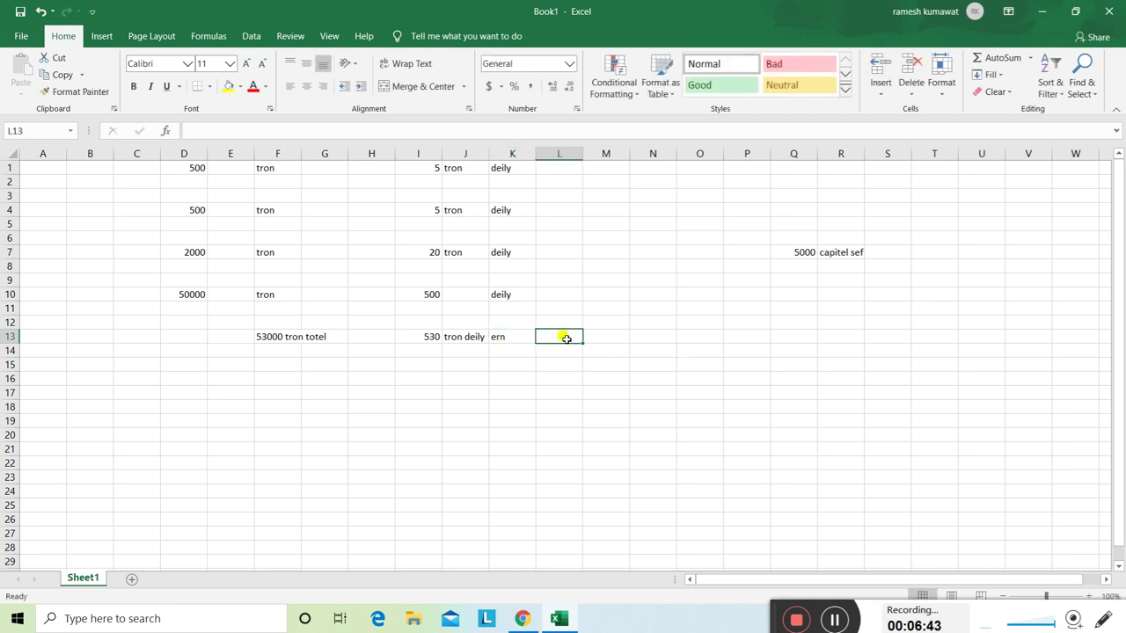
text(310)
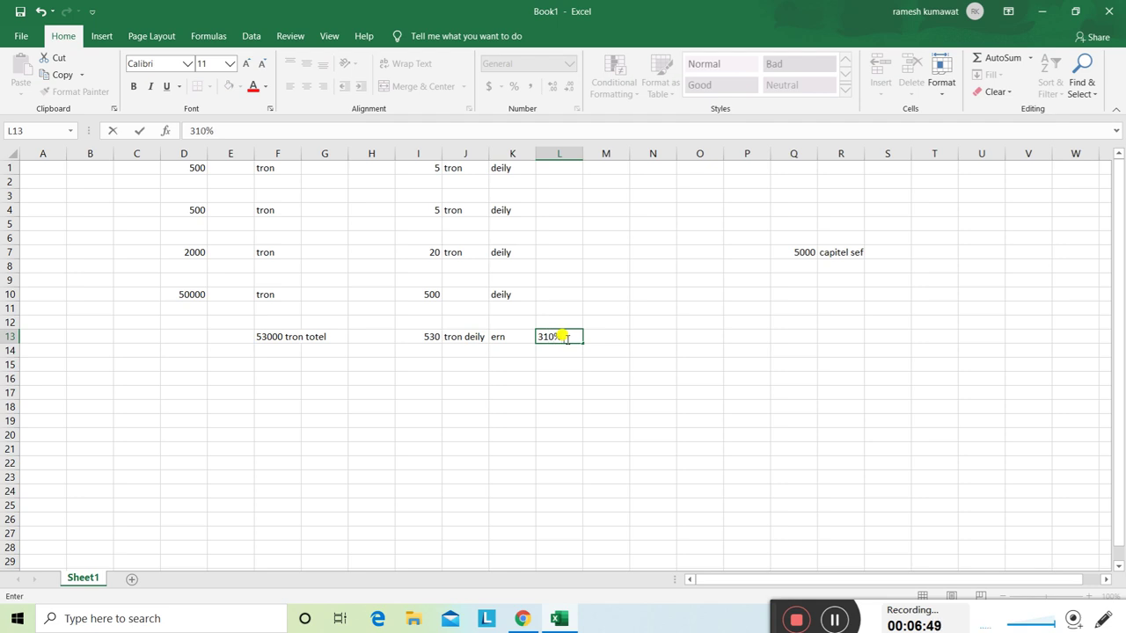
click(601, 336)
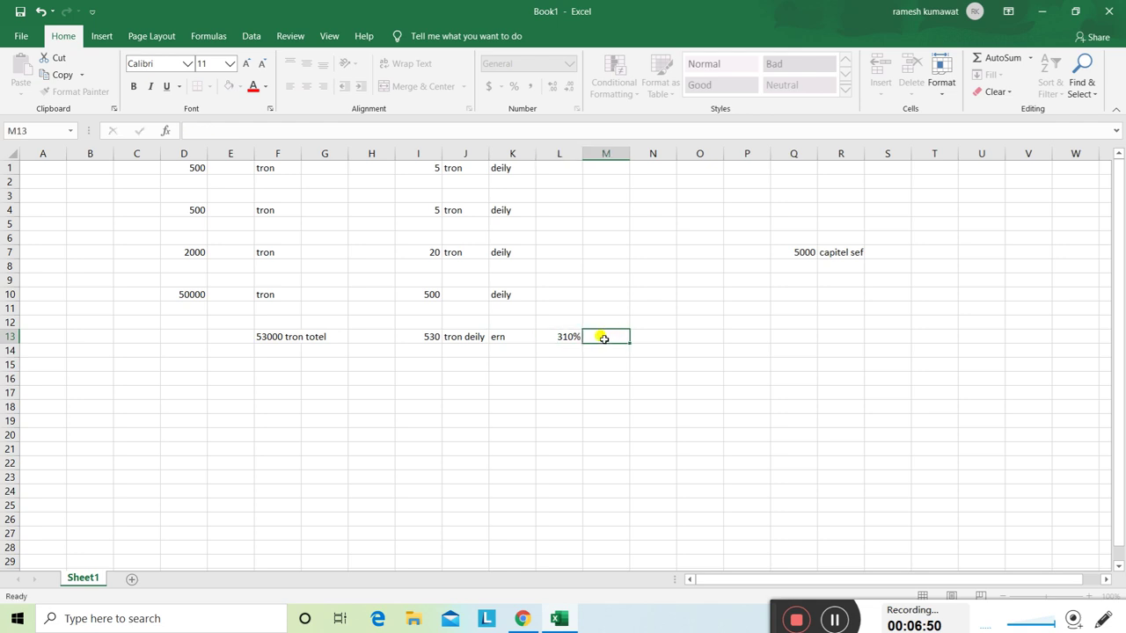
text(totel)
click(547, 387)
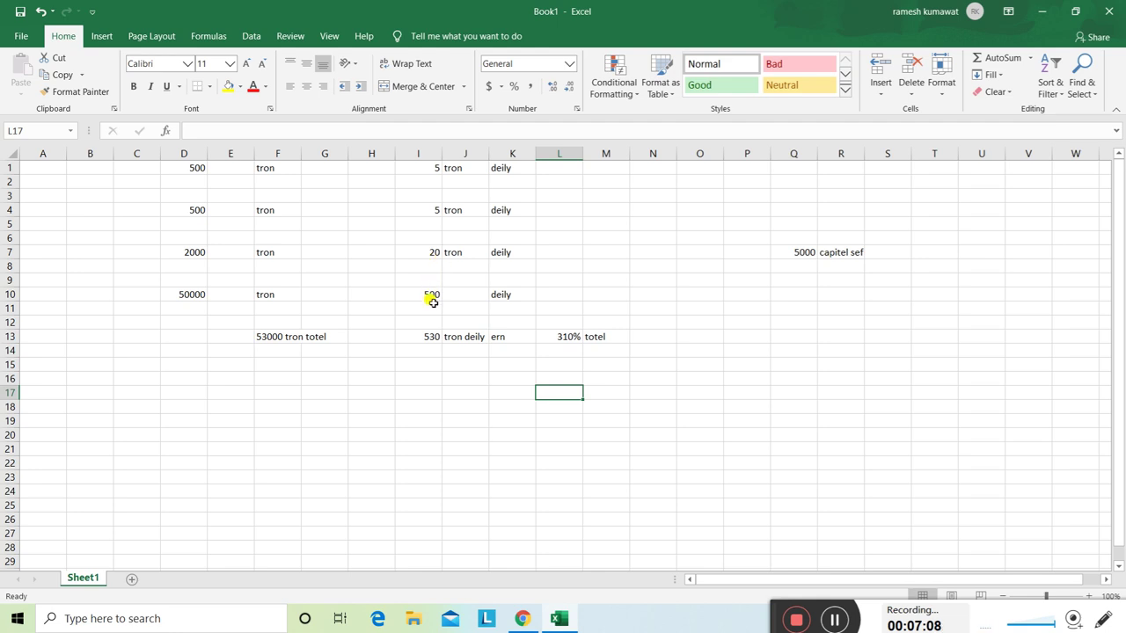
Fill column L beside the daily returns with 150 in L7, 50 in L4, 50 in L1 and 500 in L10
click(562, 254)
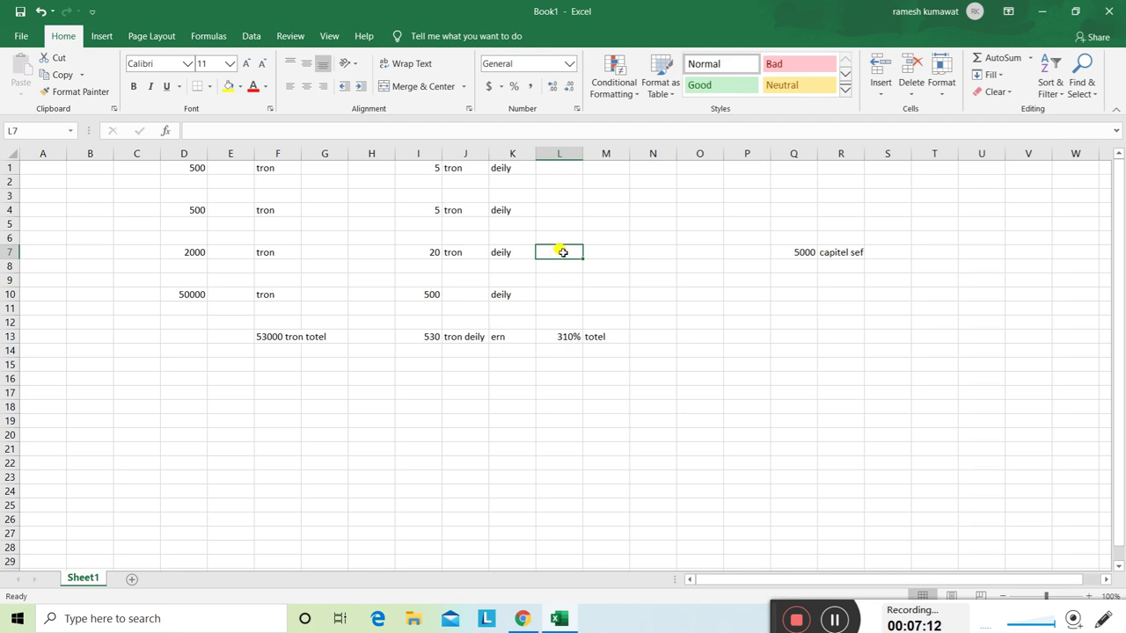
text(15)
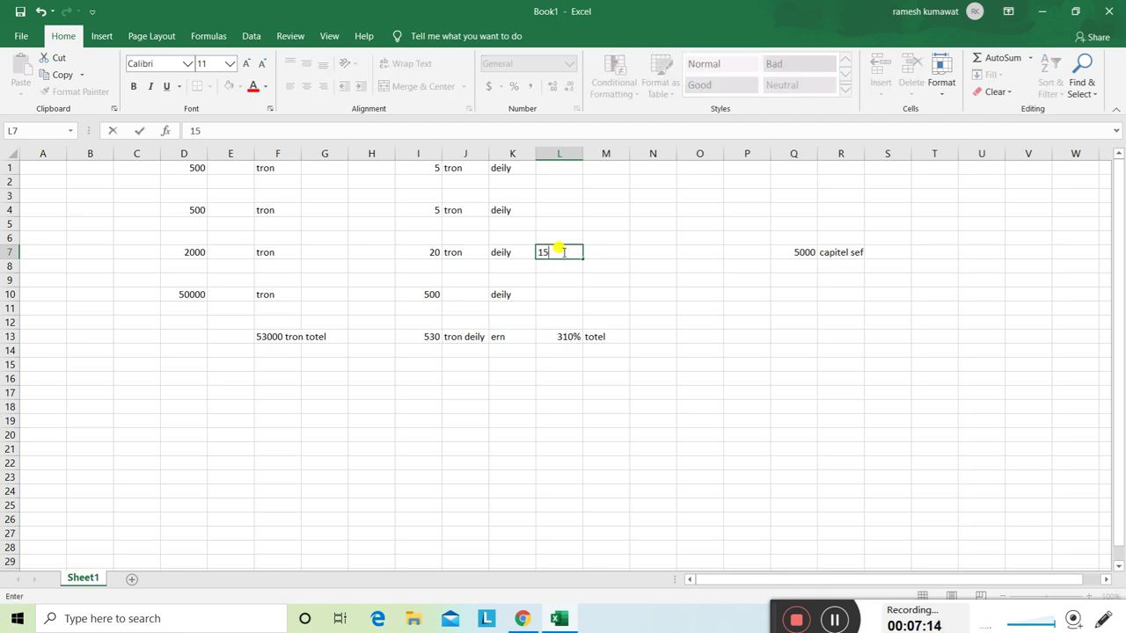
text(0)
click(559, 211)
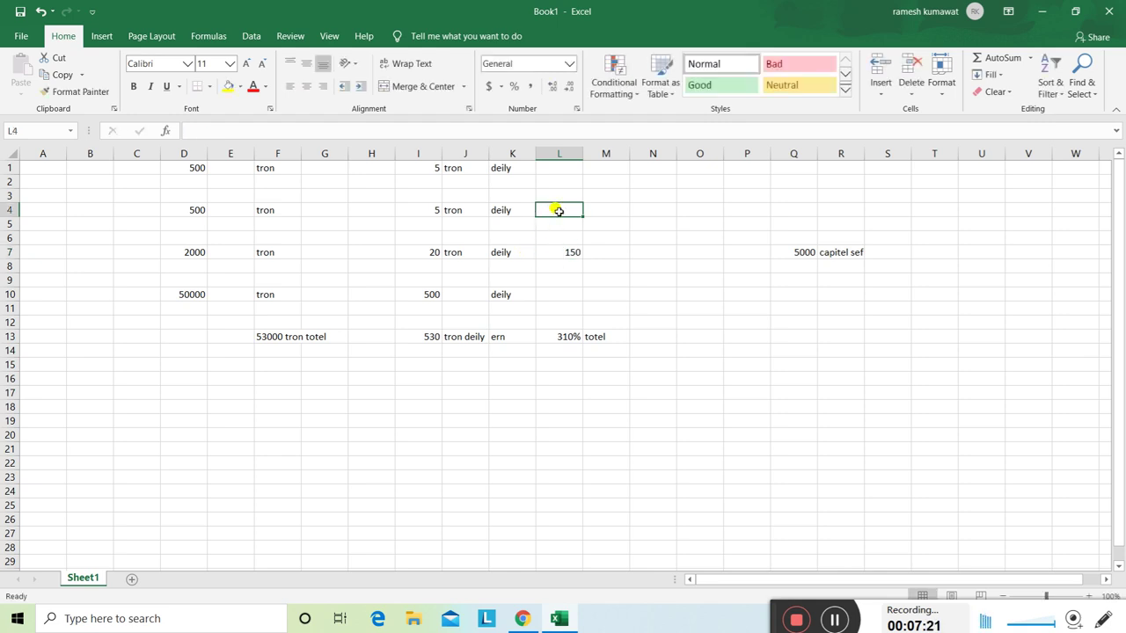
text(50)
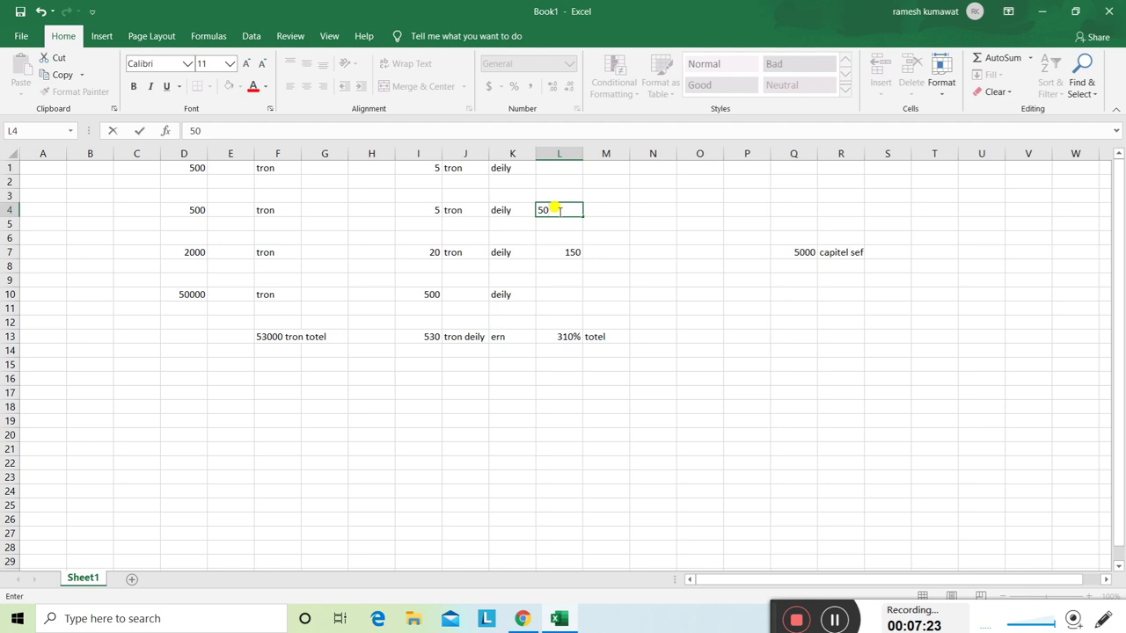
click(563, 168)
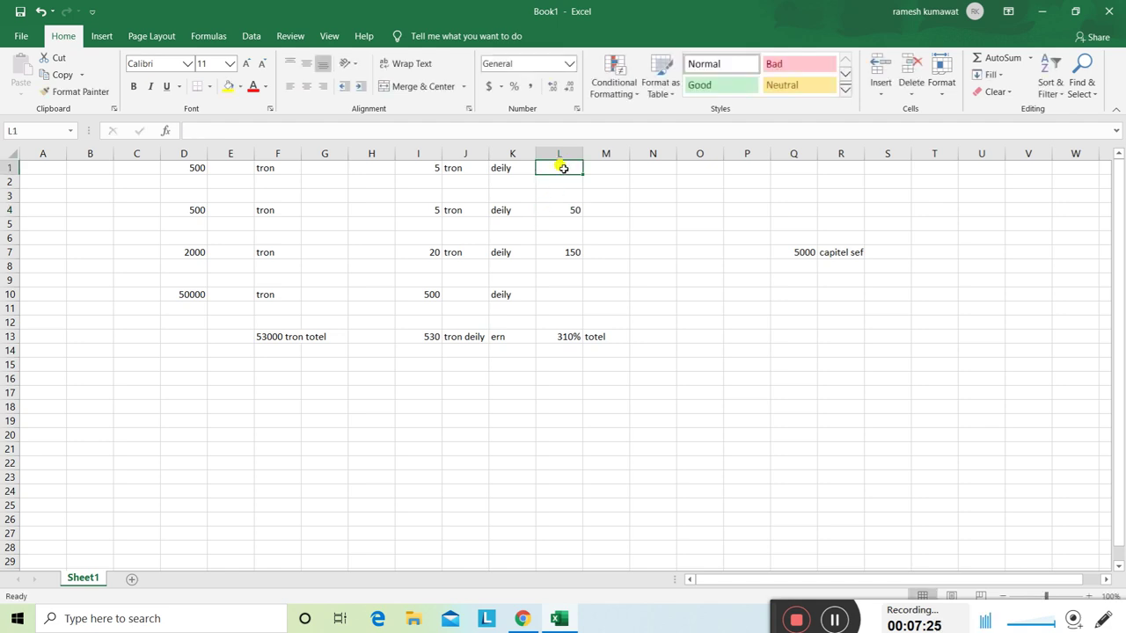
text(50)
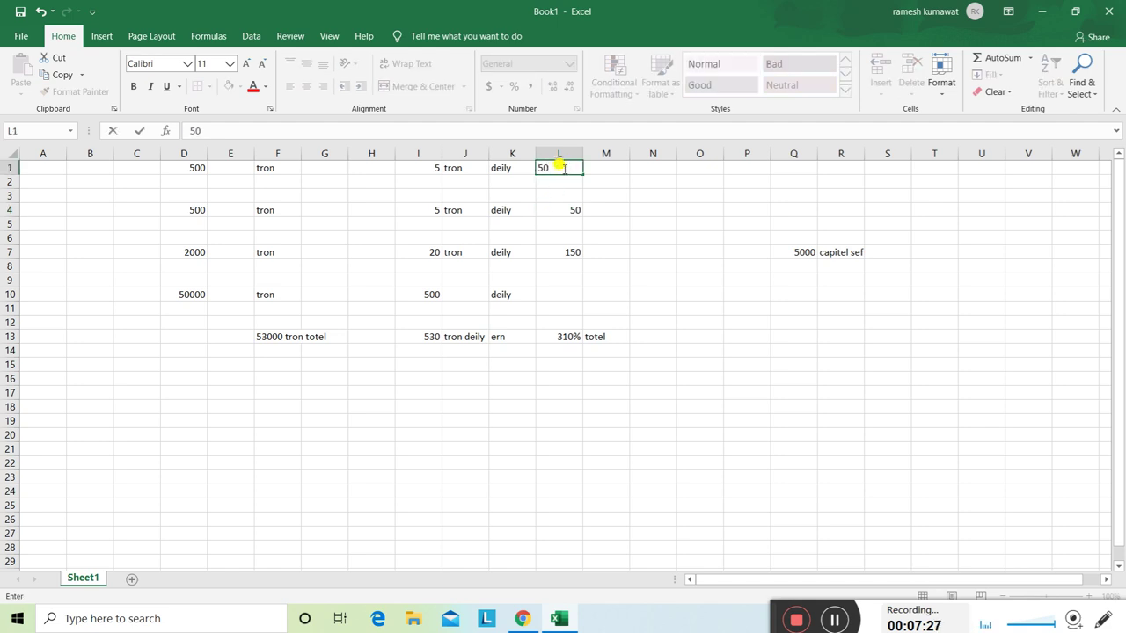
key(Return)
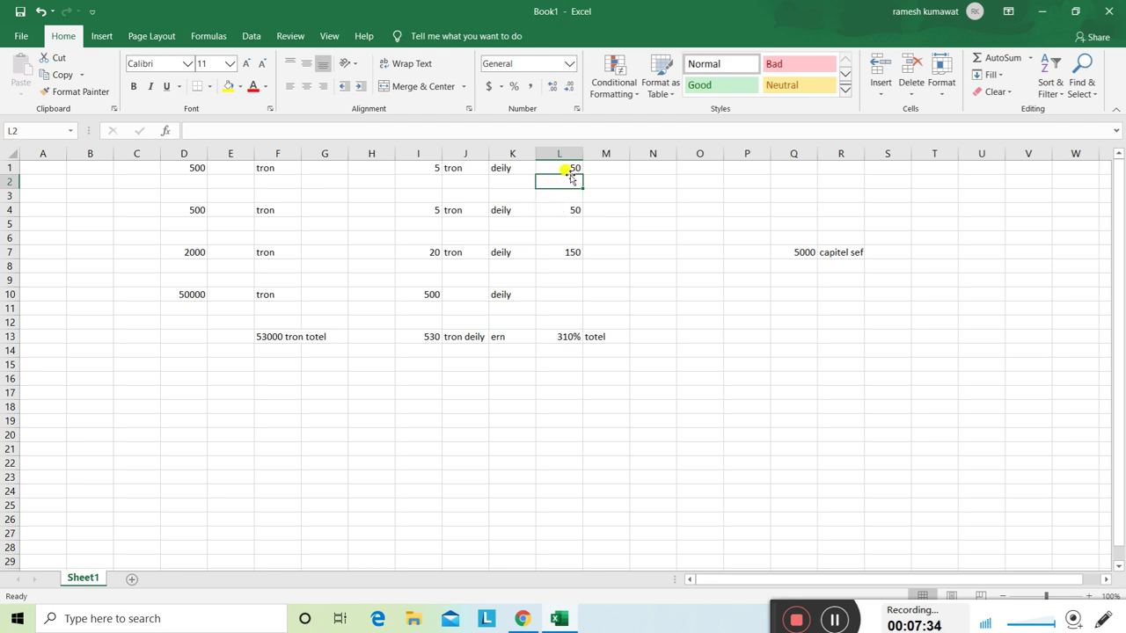
click(559, 292)
text(500)
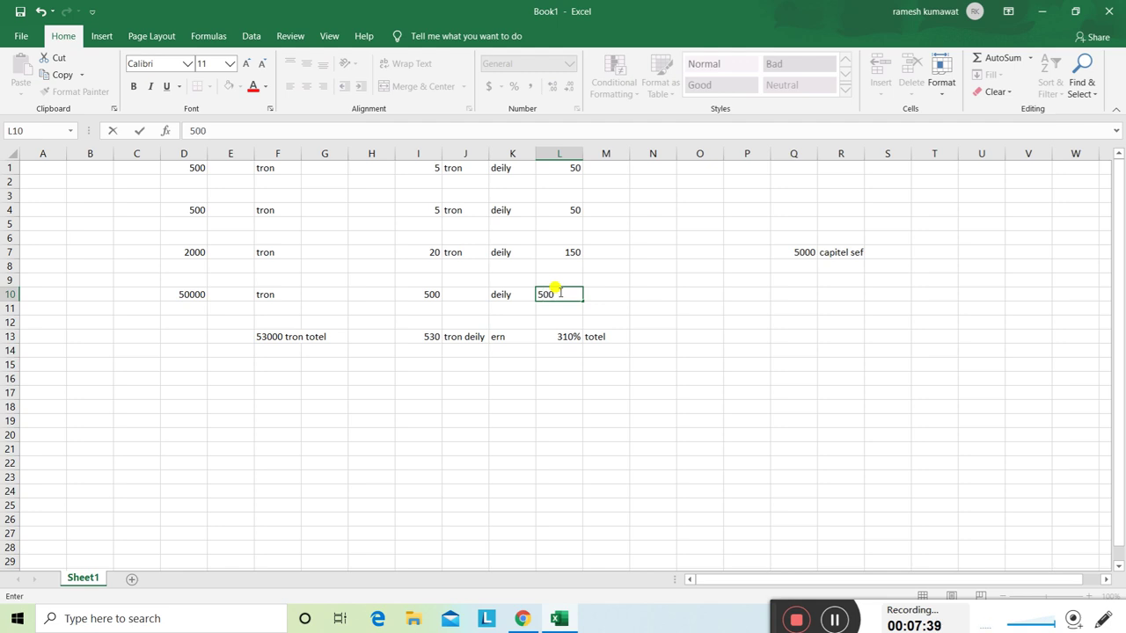
key(Return)
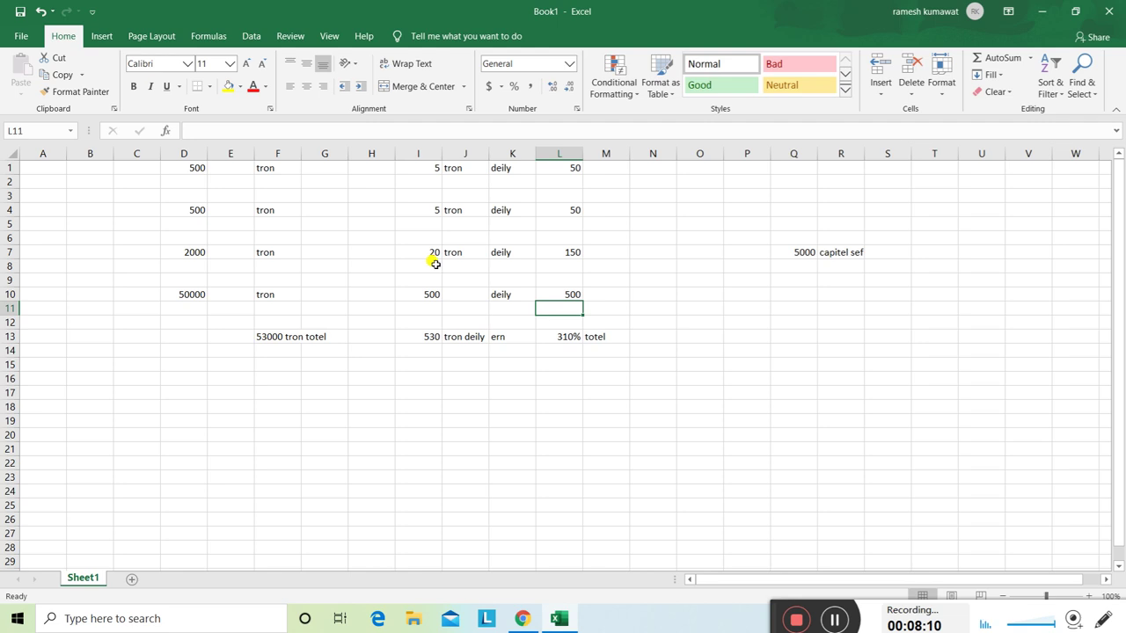
Change the column L amounts to 56 in L4 and 52 in L1
click(577, 212)
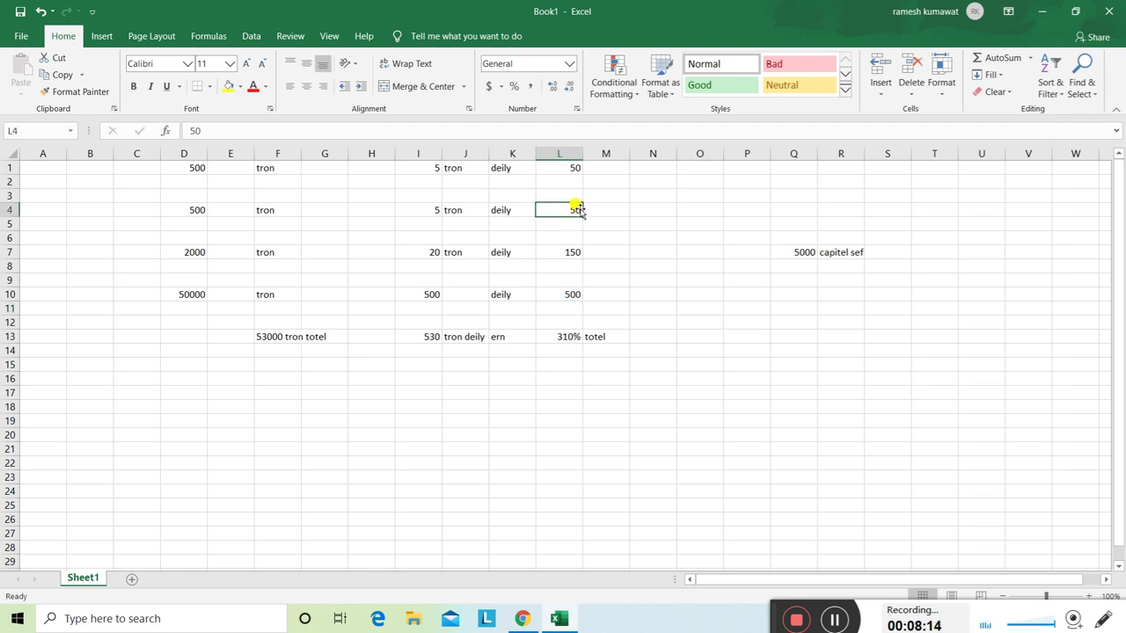
key(BackSpace)
text(5)
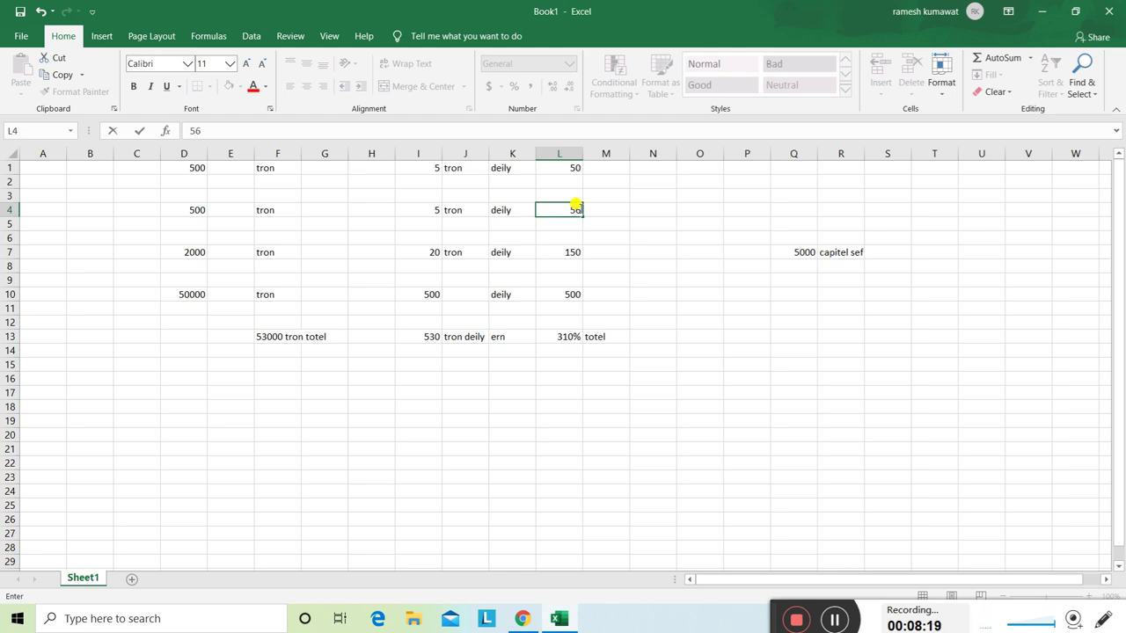
text(6)
click(574, 167)
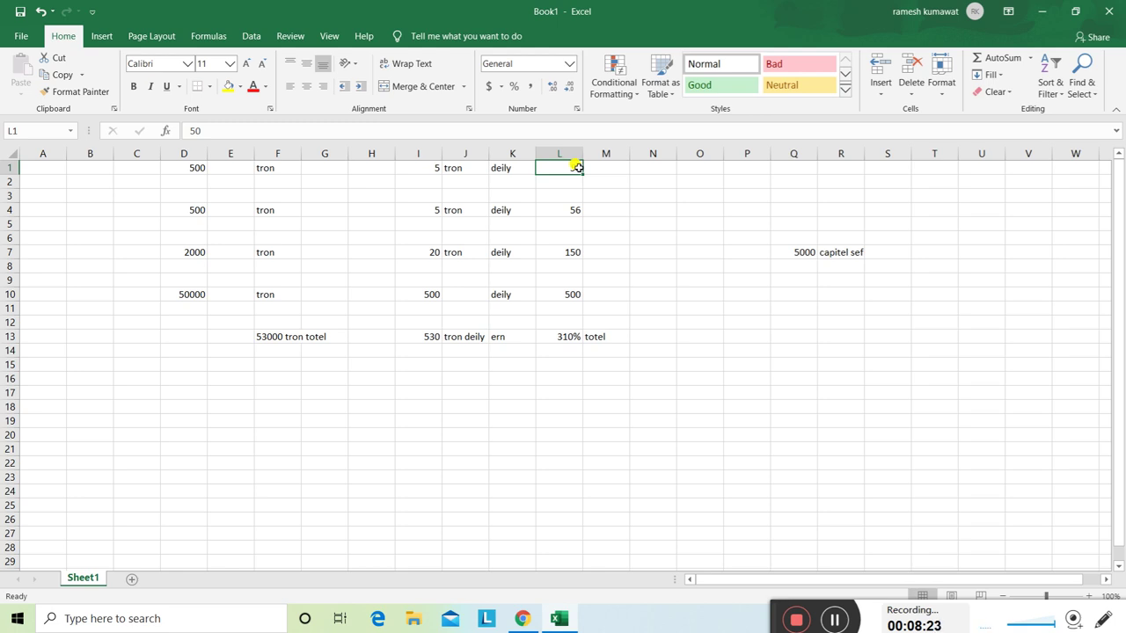
text(5)
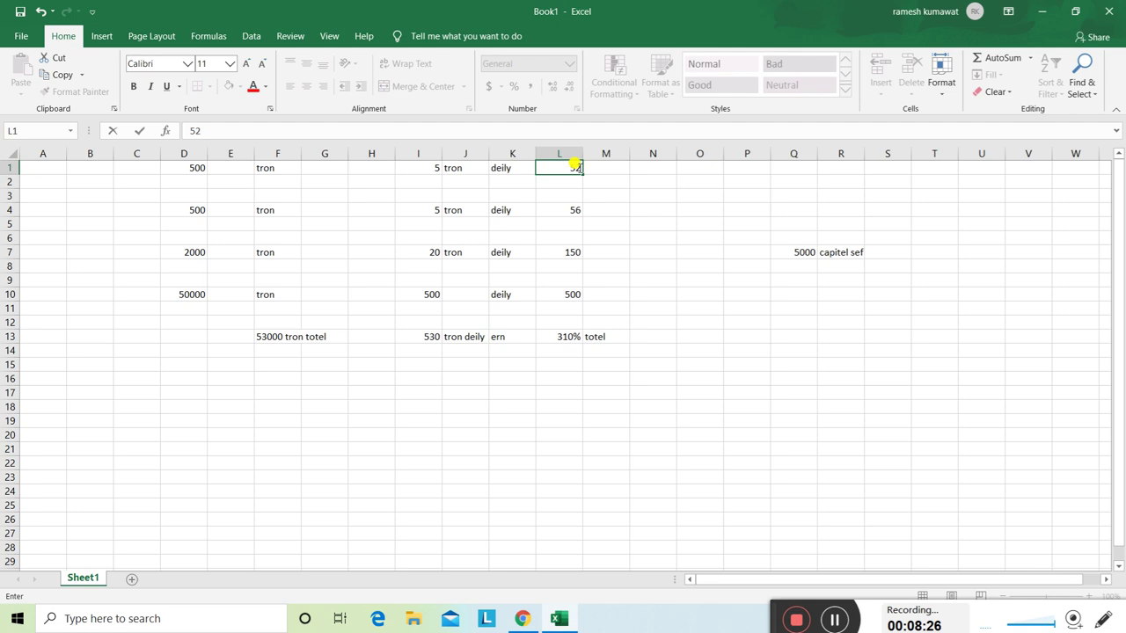
text(2)
key(Return)
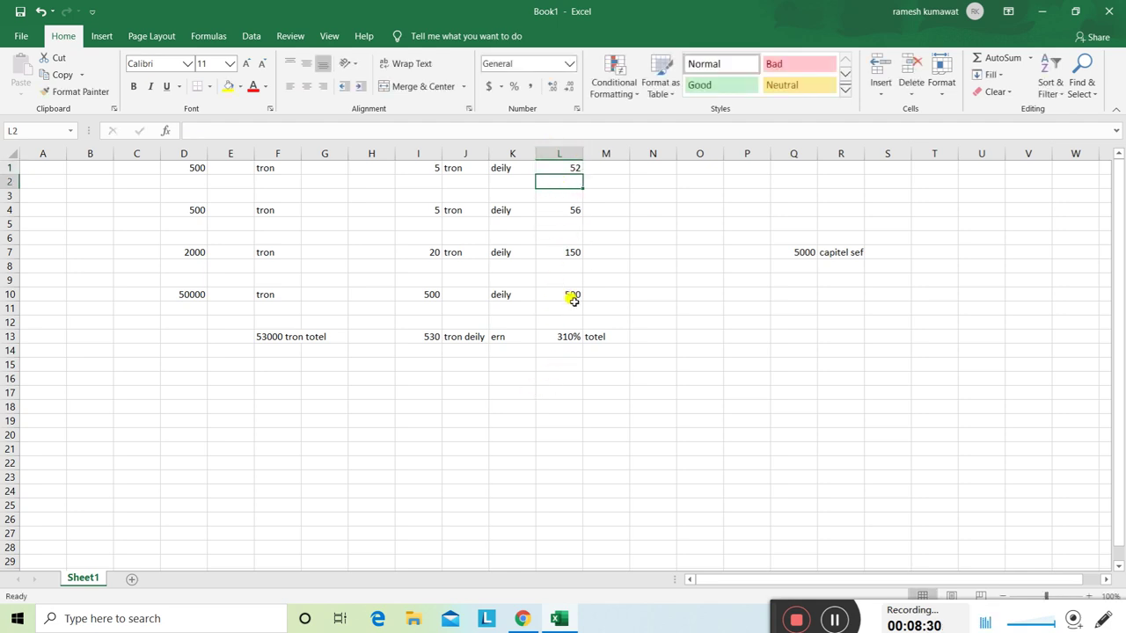
Clear the "totel" label in M13 and the 310% value in L13
click(615, 339)
key(BackSpace)
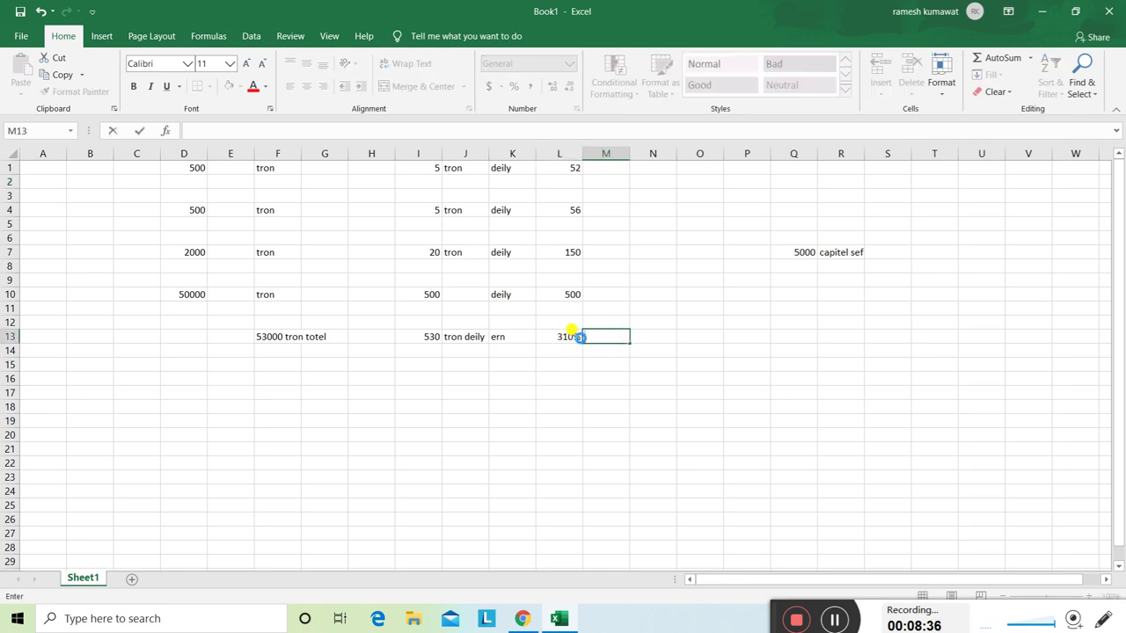
click(584, 339)
key(BackSpace)
click(582, 339)
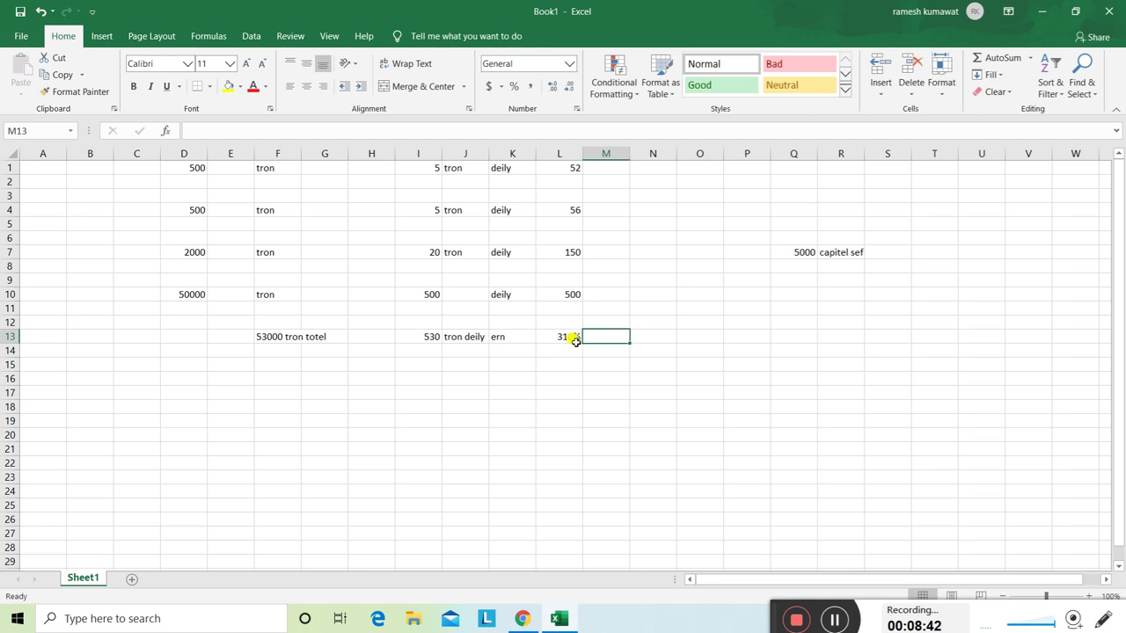
click(577, 340)
key(BackSpace)
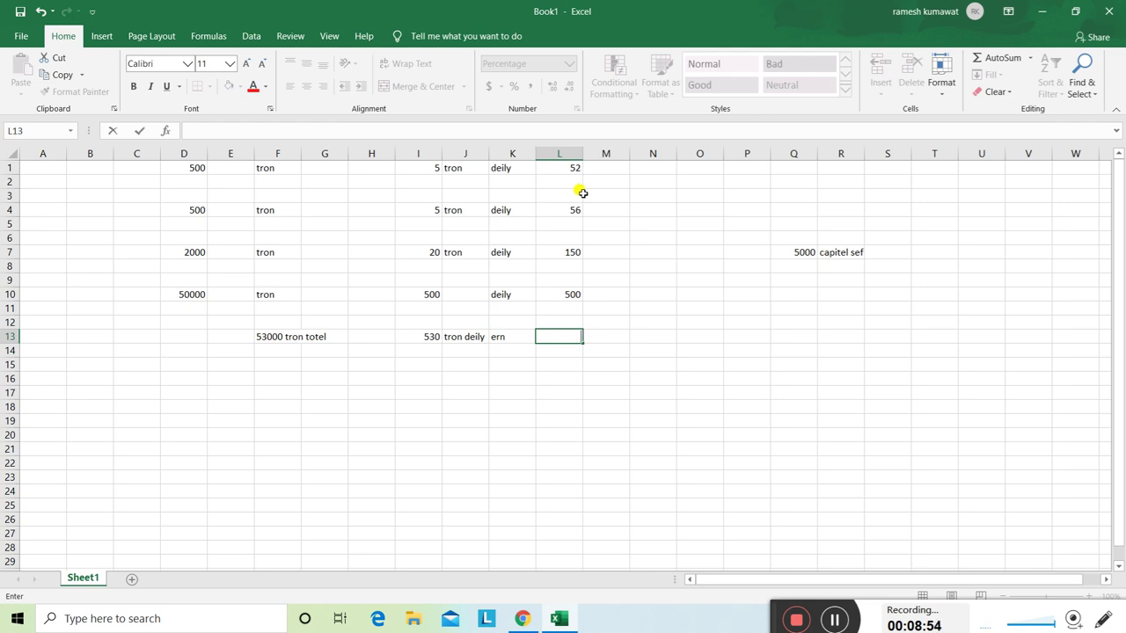
Enter the combined daily figure 758 in L13 and the label "tron deily" in N13
click(567, 332)
text(75)
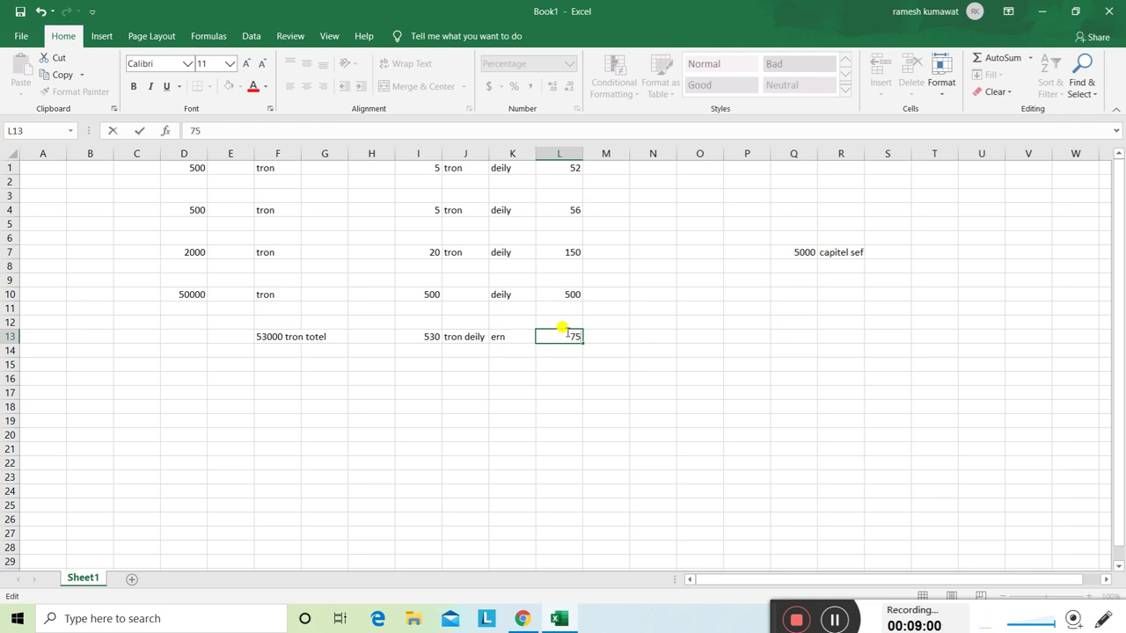
text(8)
click(637, 336)
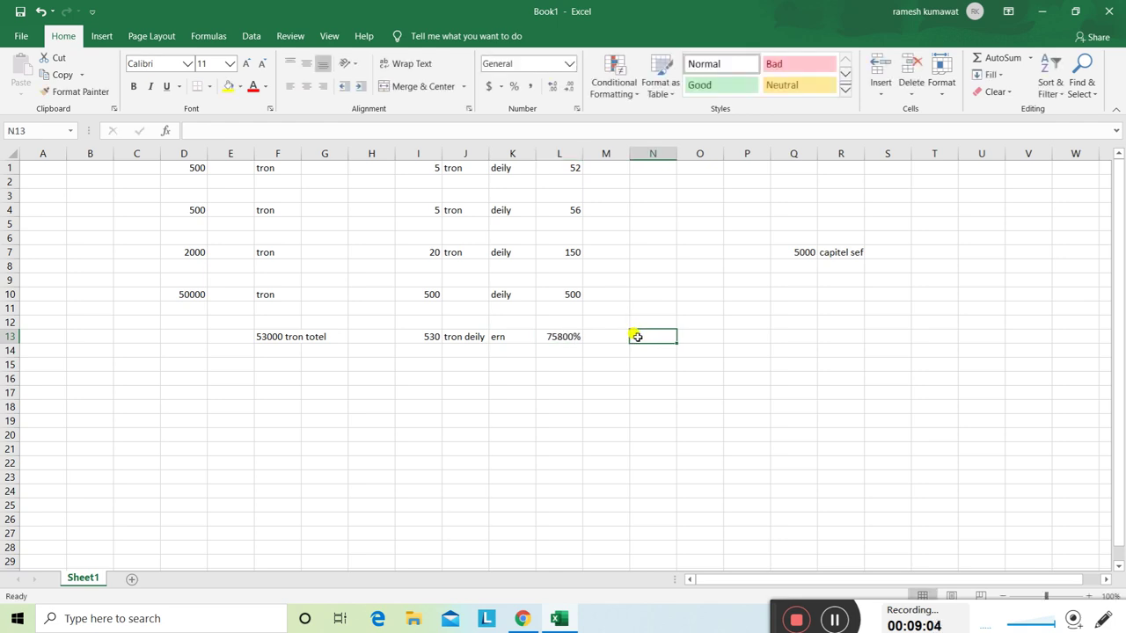
text(tron )
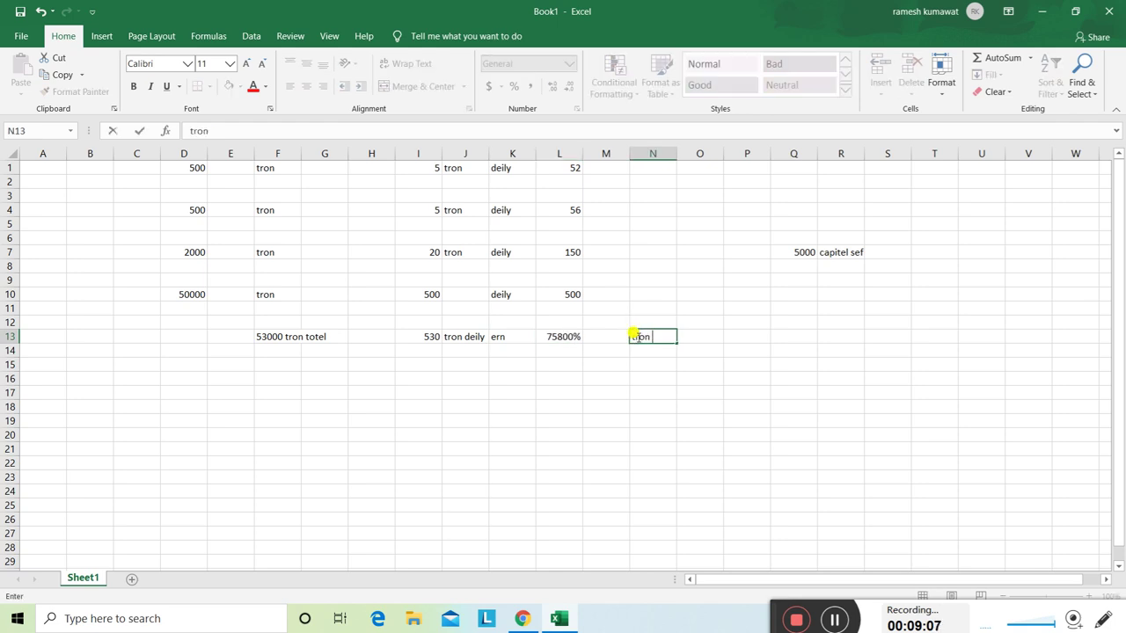
text(deily)
click(704, 349)
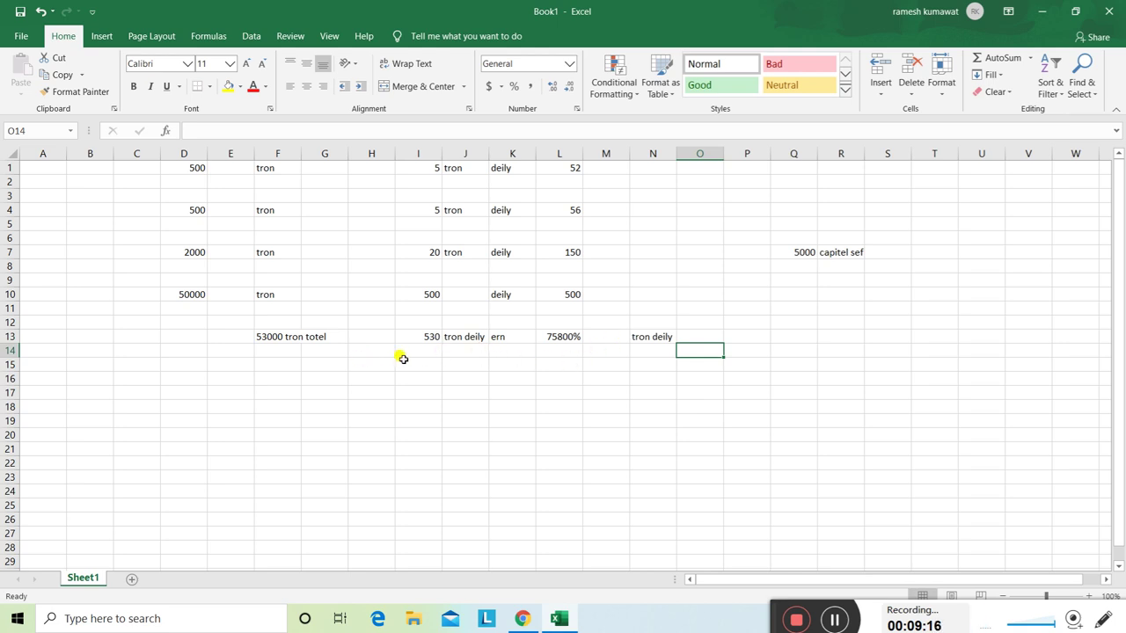
Try to replace the percentage in L13 by clearing the cell and entering 758 again
click(579, 340)
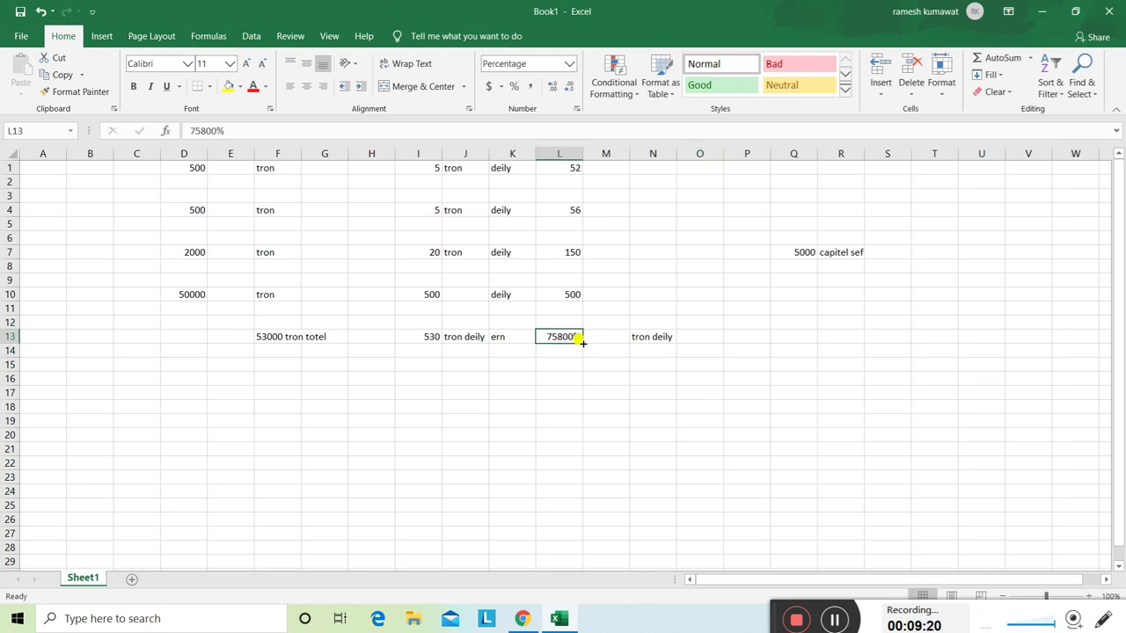
click(580, 340)
key(BackSpace)
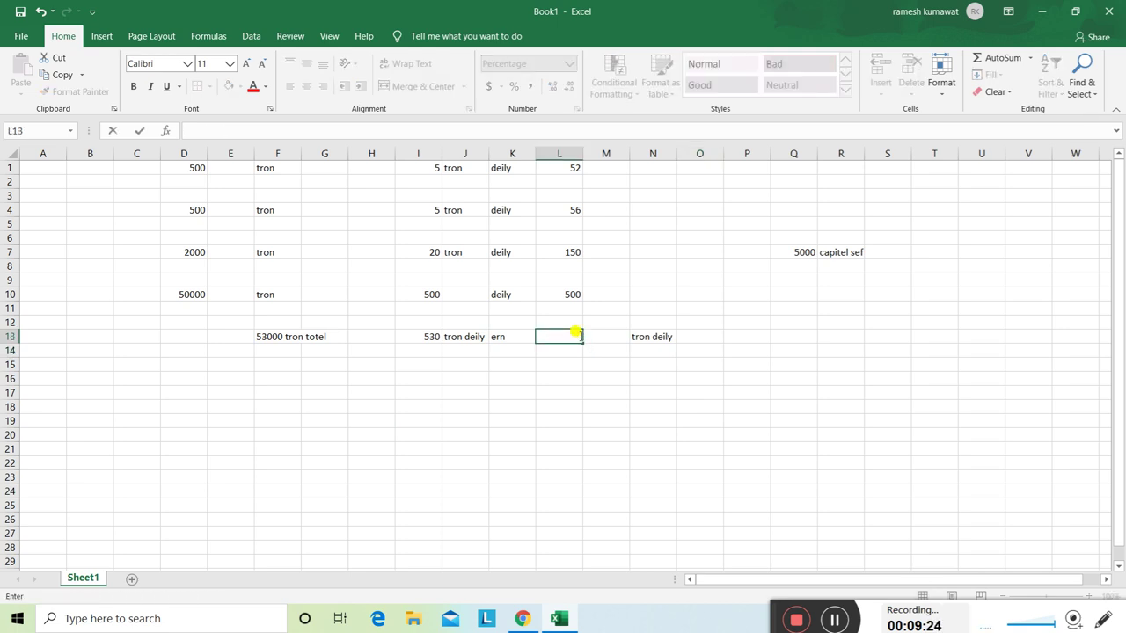
text(758)
click(584, 365)
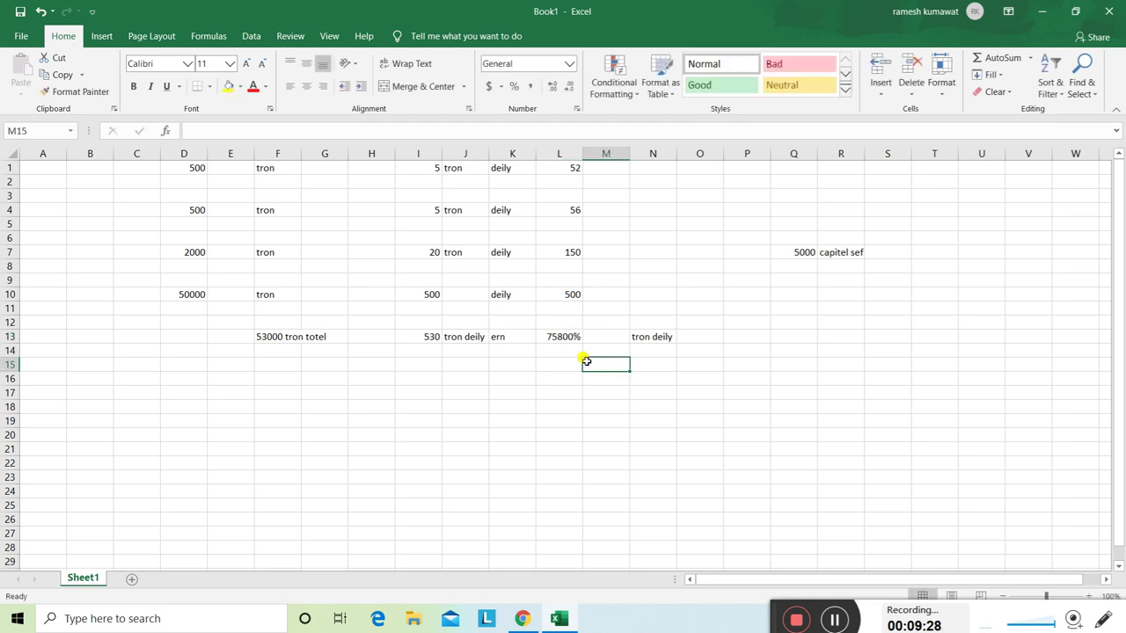
Try to overwrite the percentage in L13 by retyping the combined daily figure as a plain number
click(573, 338)
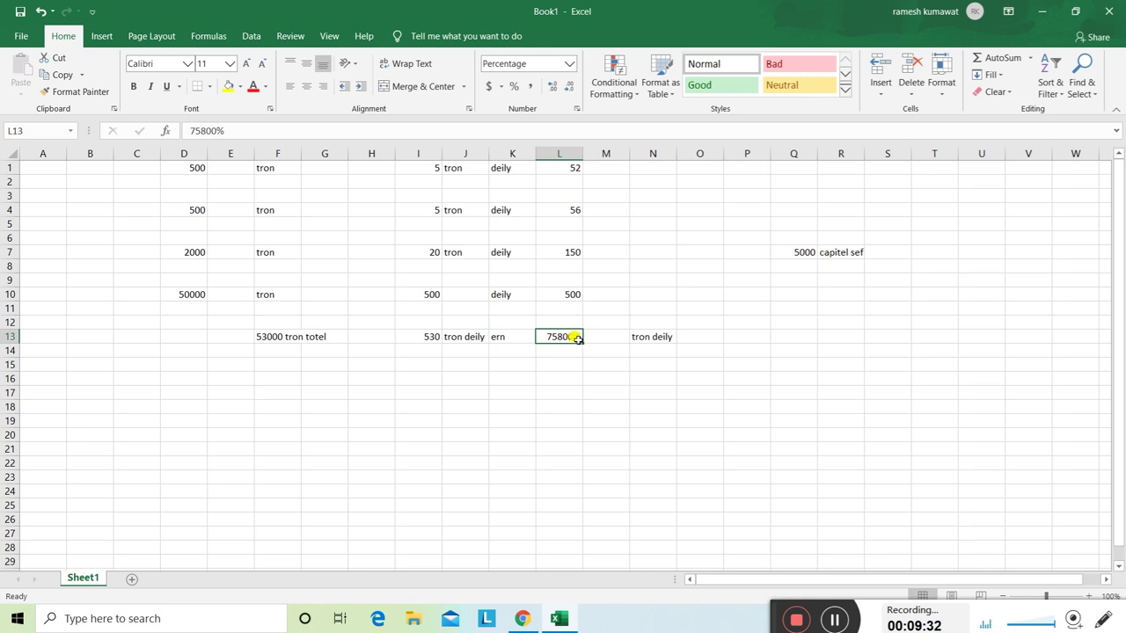
drag(576, 338, 579, 343)
key(BackSpace)
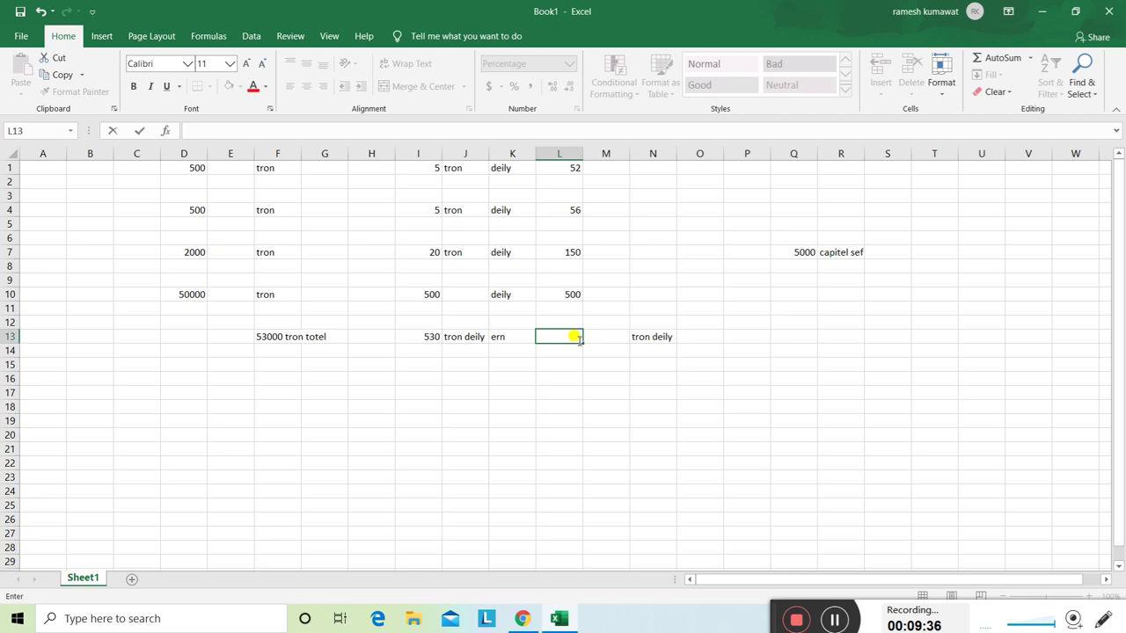
text(7580)
key(Return)
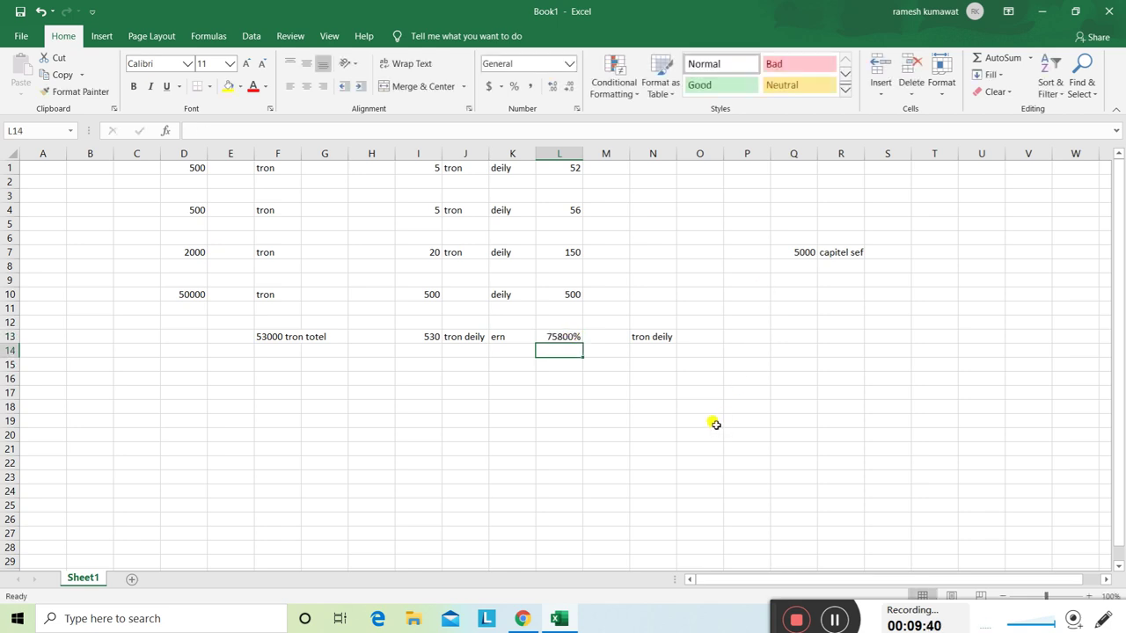
Enter the combined daily figure 758 in L12 and clear the percentage value from L13
click(573, 337)
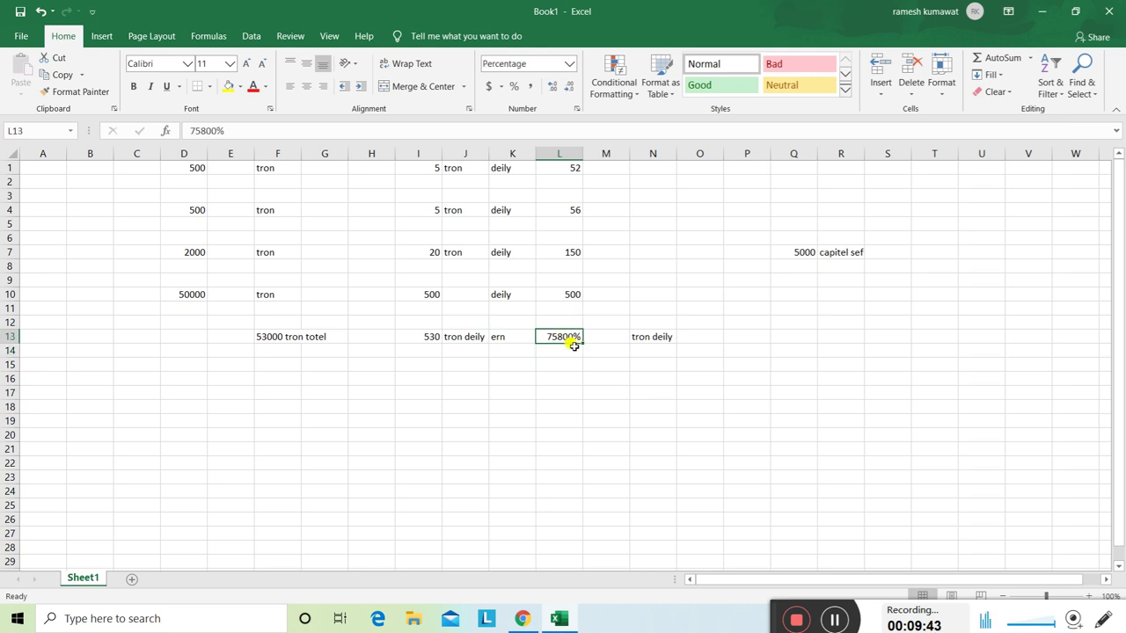
click(568, 316)
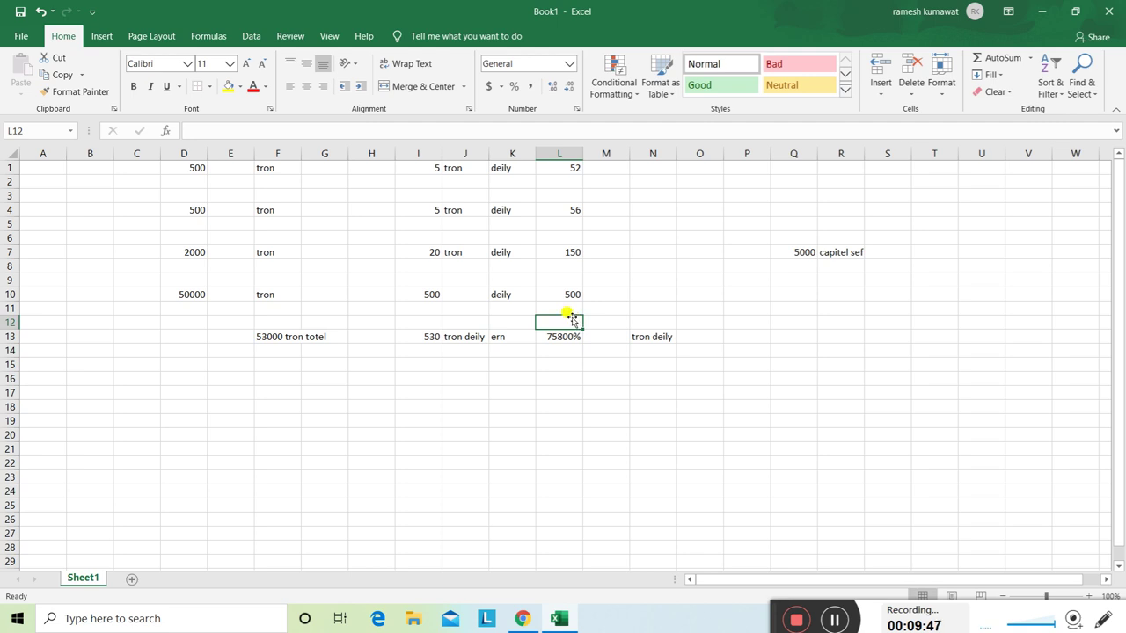
text(758)
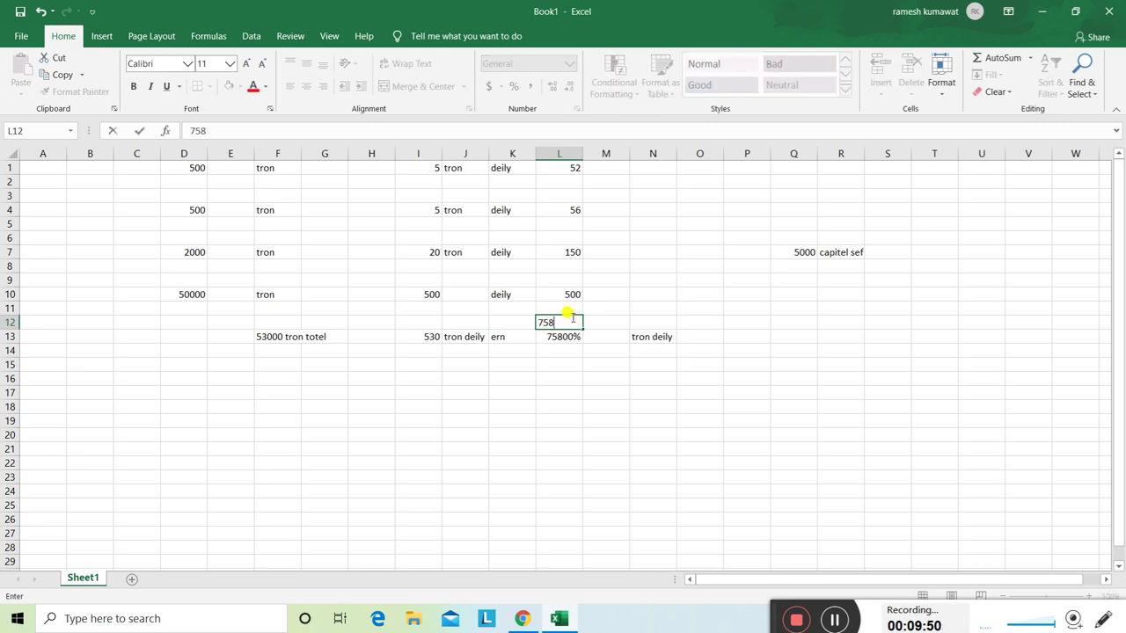
key(Return)
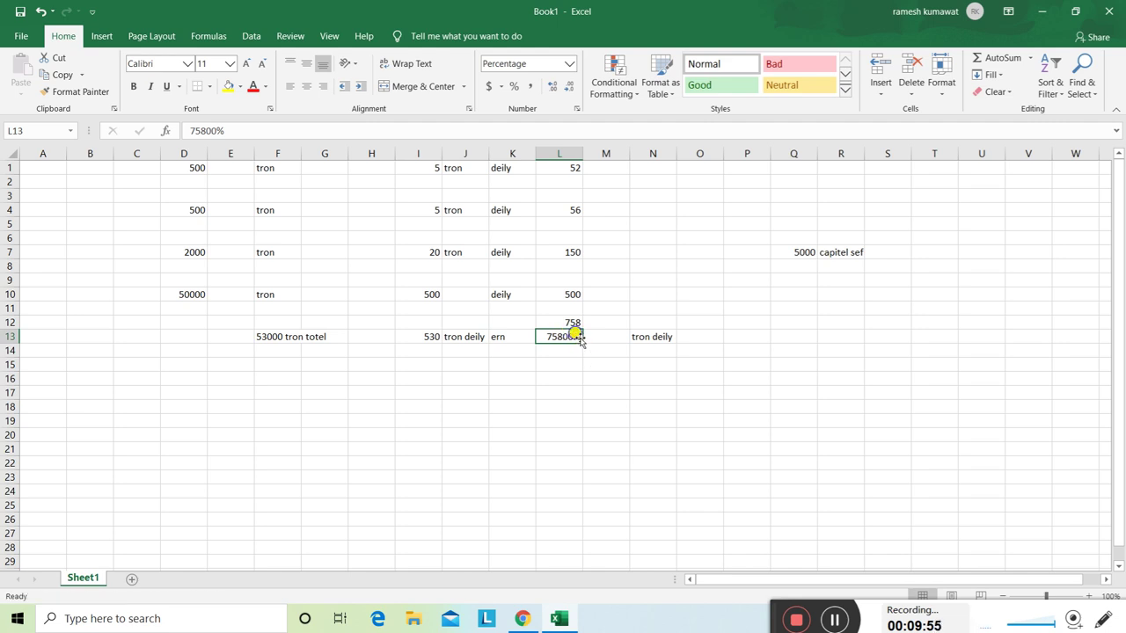
key(BackSpace)
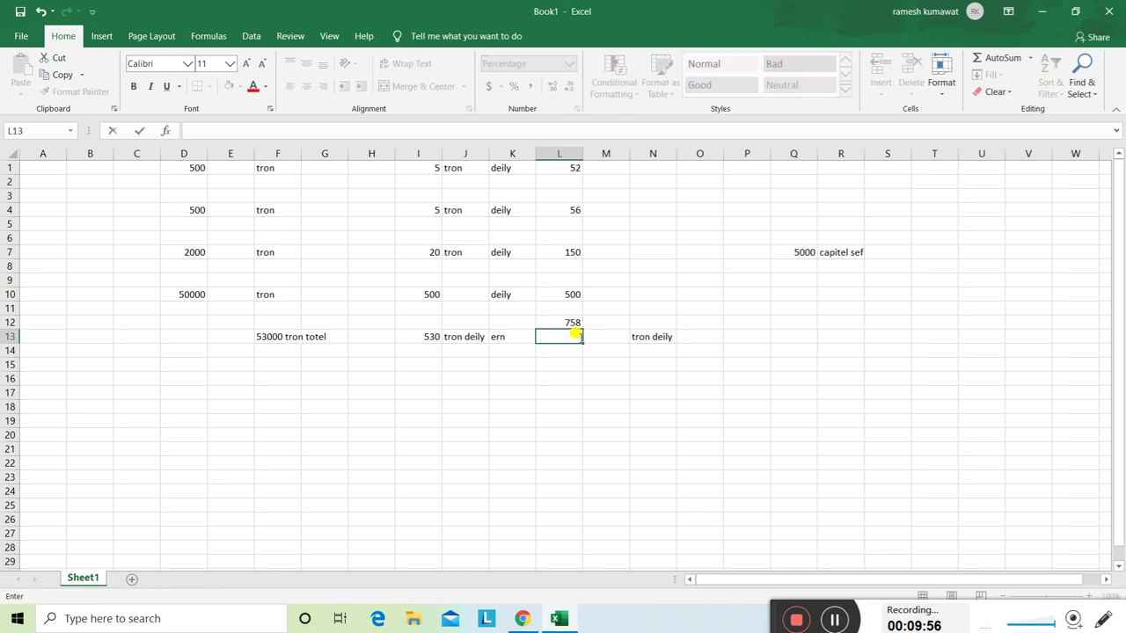
click(587, 417)
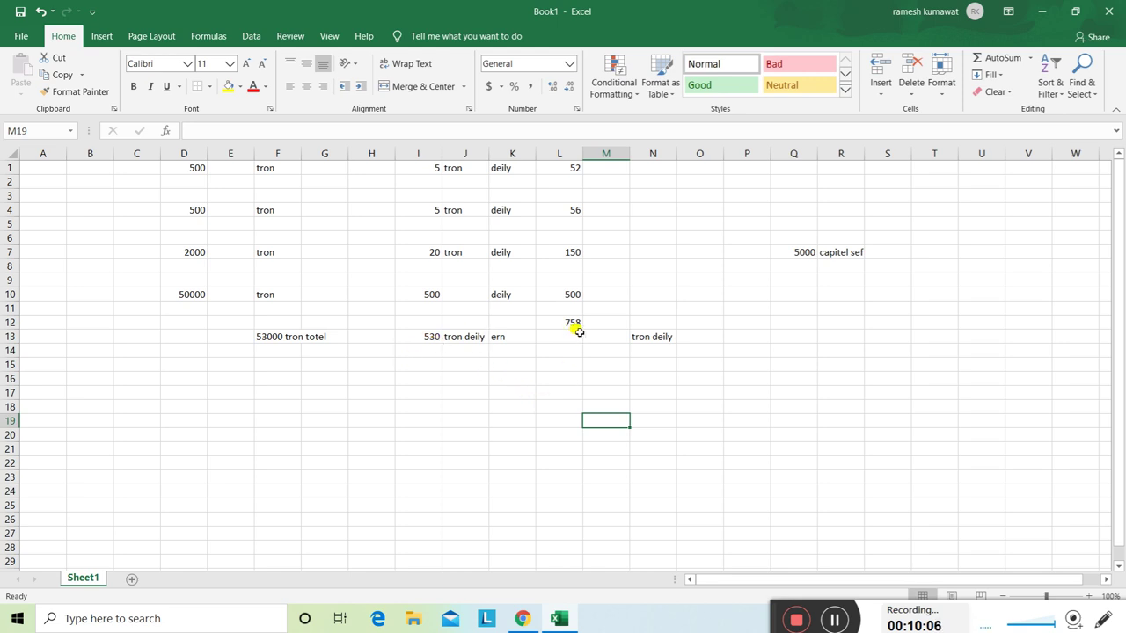
click(834, 619)
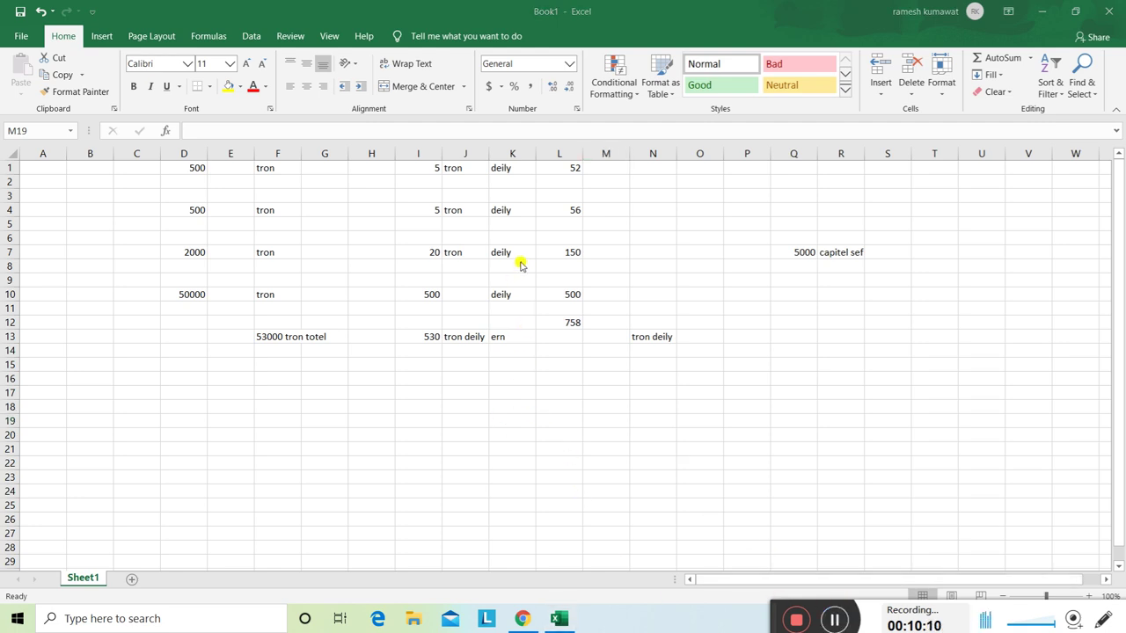
Enter the daily percentage 1.55% in L15, below the combined daily figure
click(536, 364)
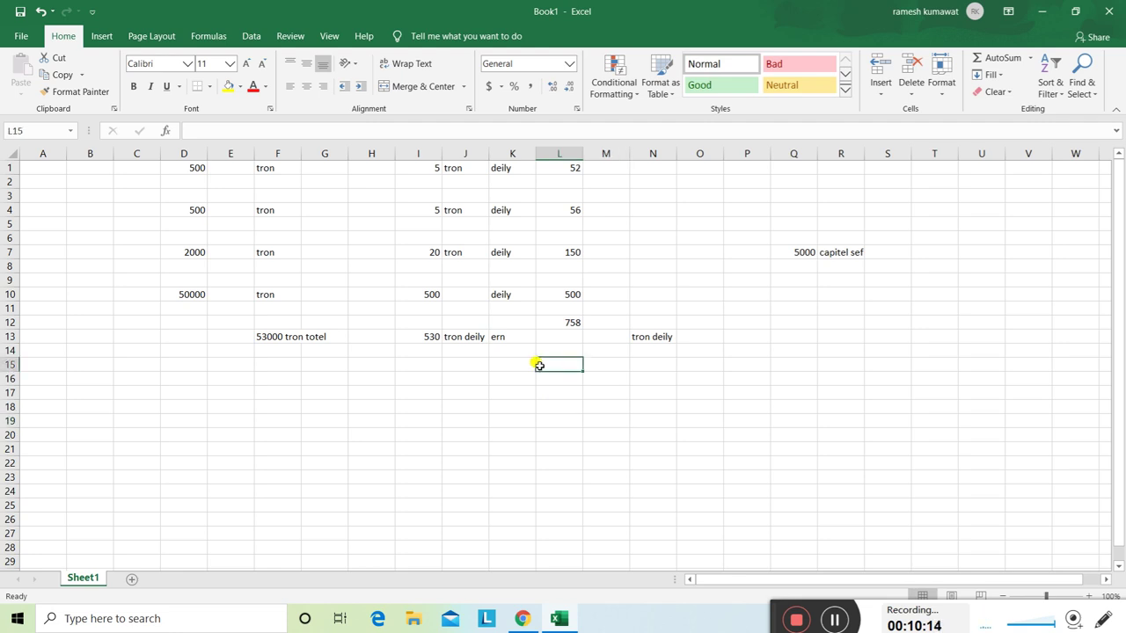
text(1.555)
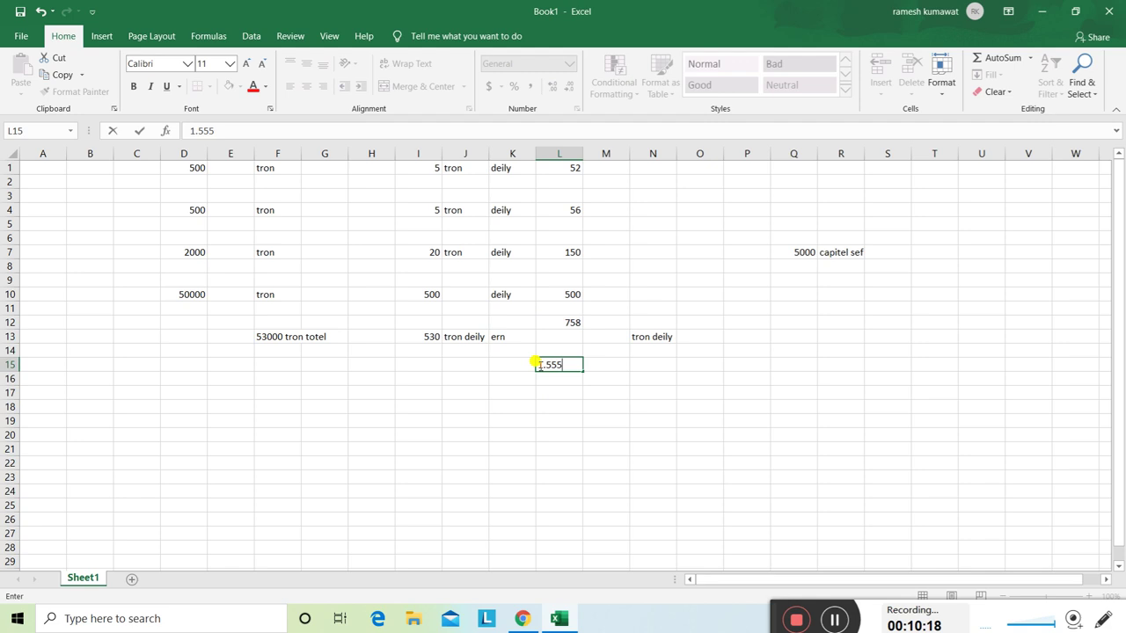
key(Home)
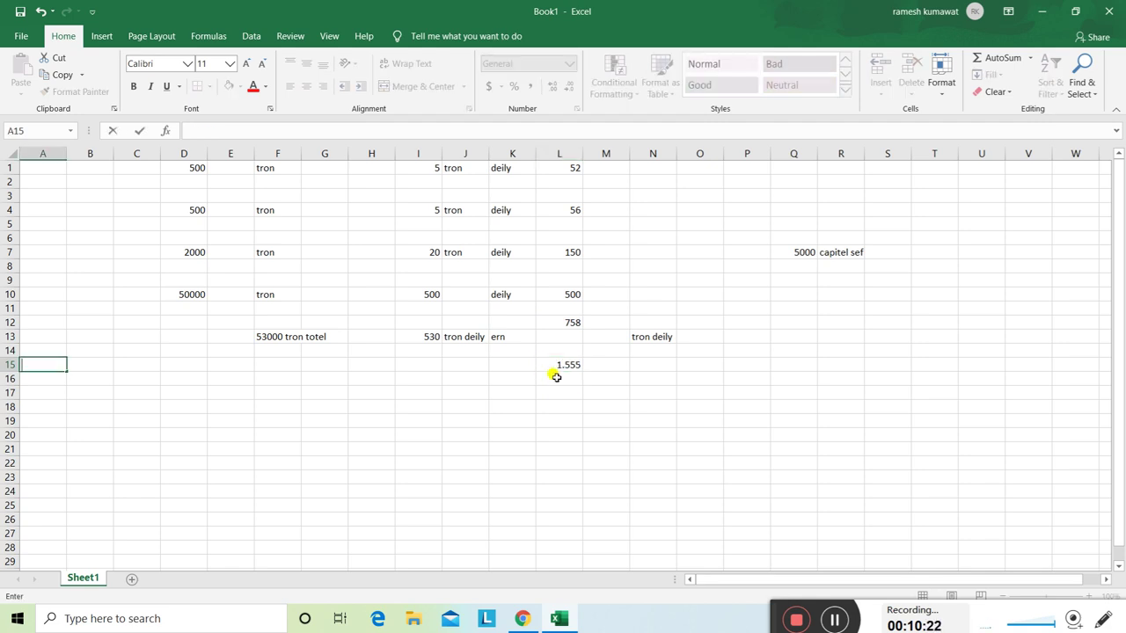
click(571, 365)
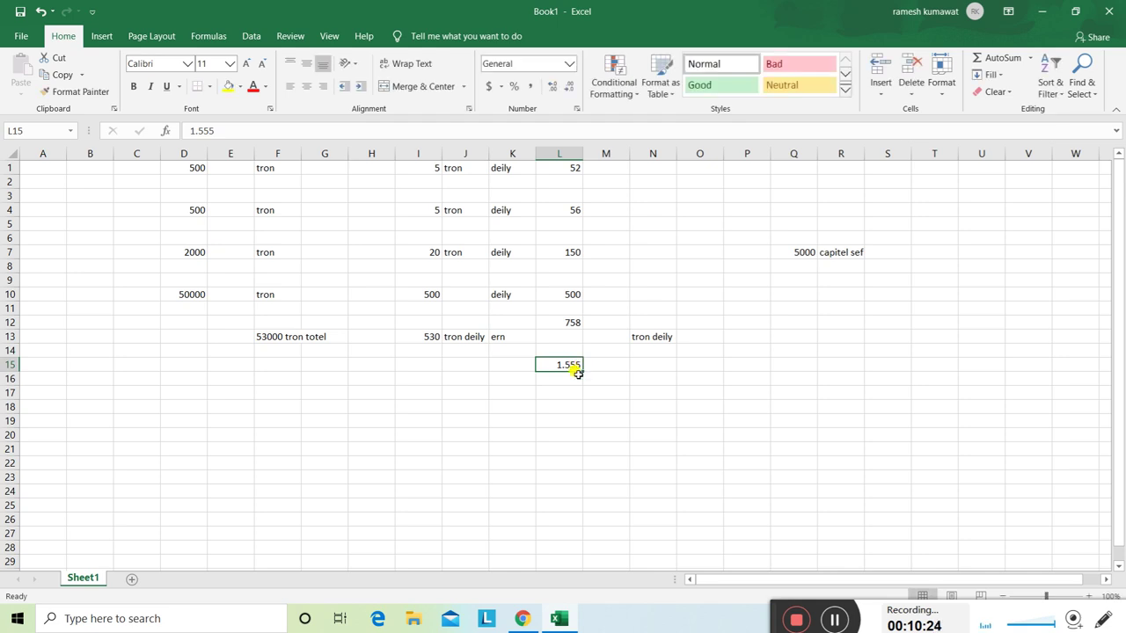
key(BackSpace)
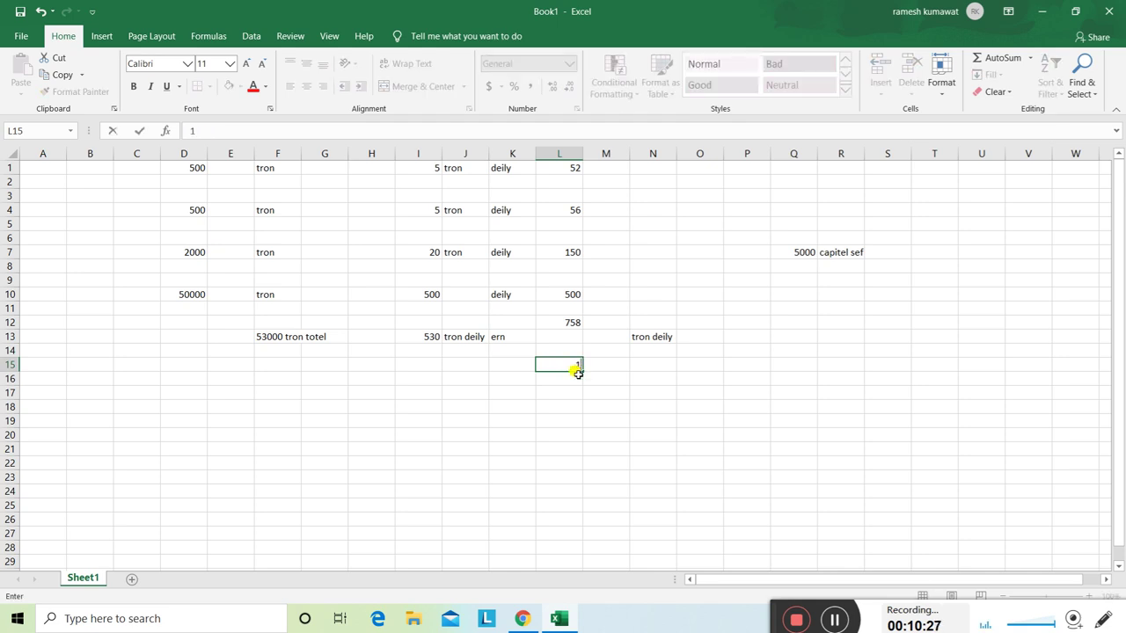
text(1.55%)
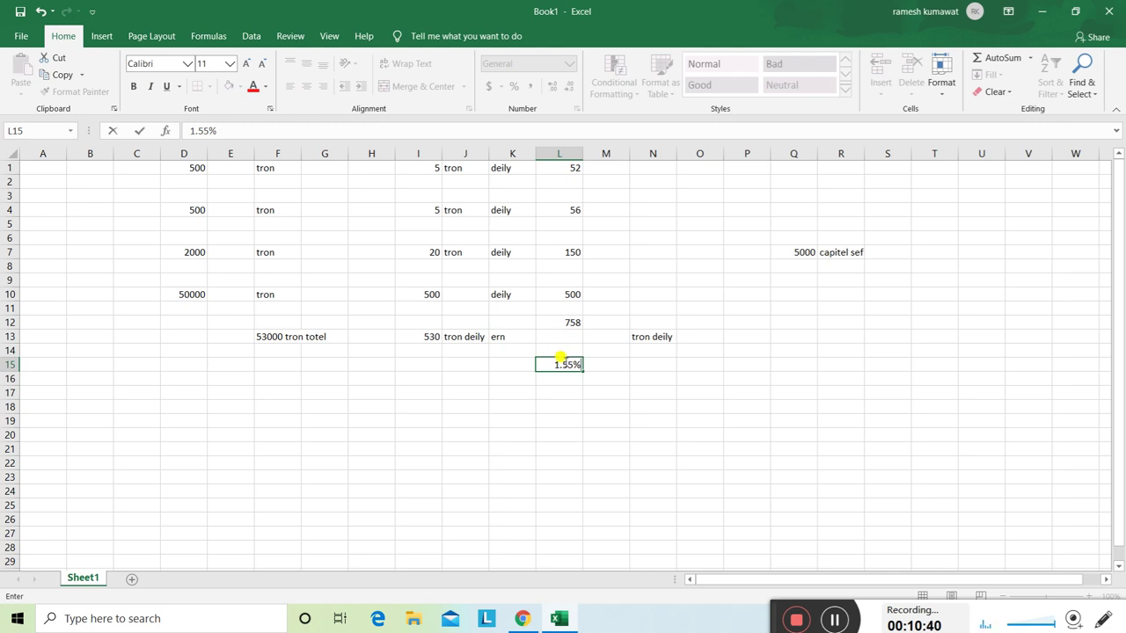
Dismiss the antivirus update notification, label D18 "reffer" and enter the referral deposit 50000 in F18
click(187, 407)
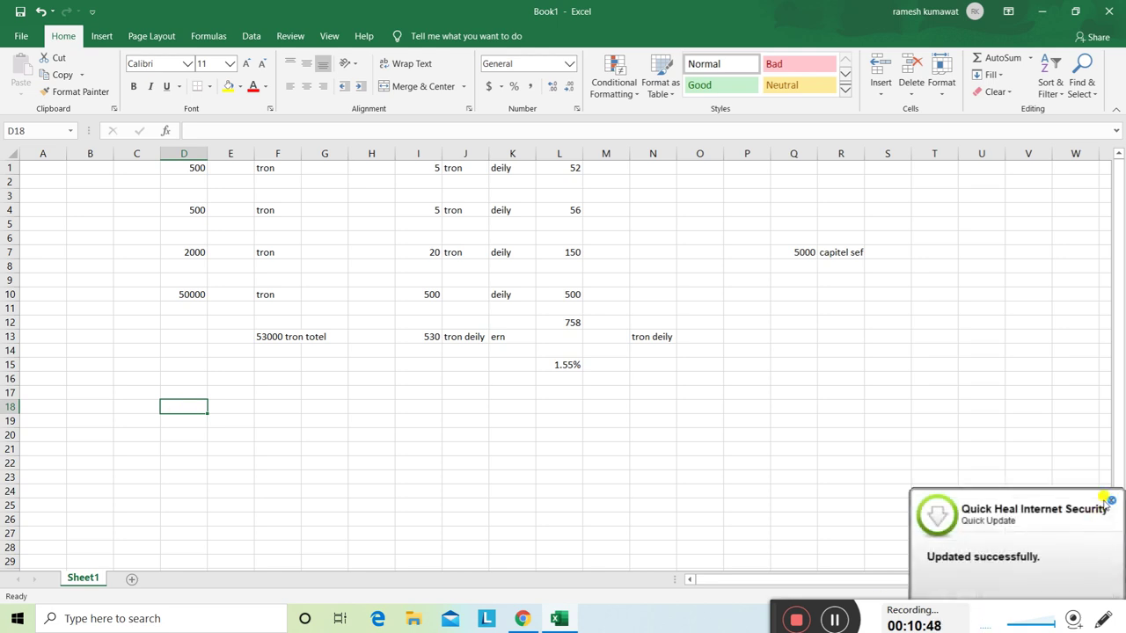
click(1109, 503)
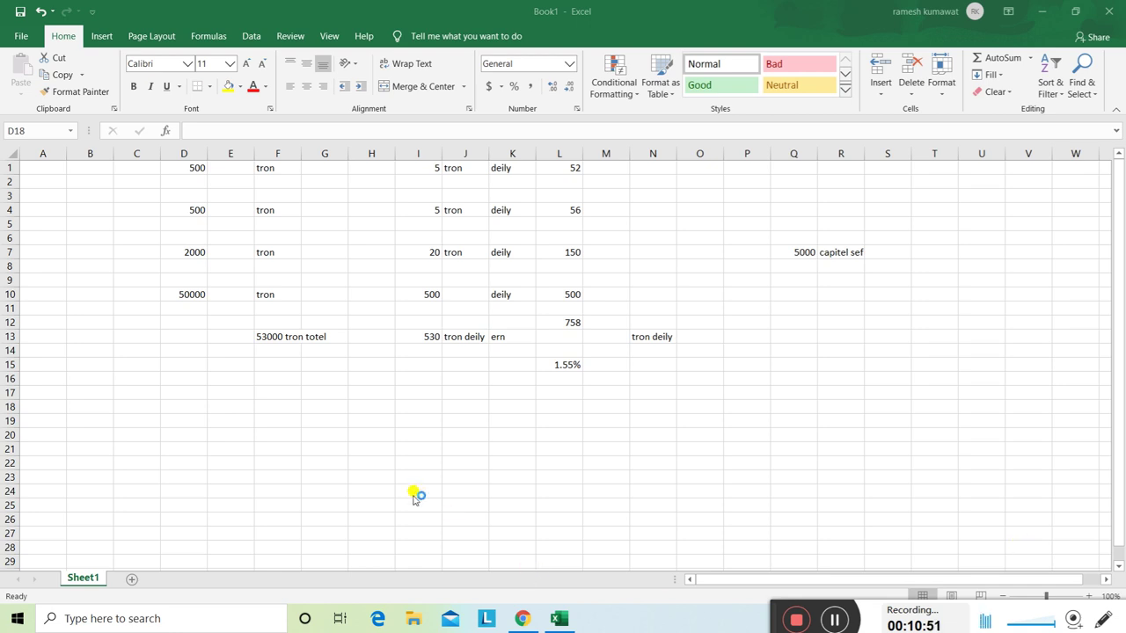
click(184, 373)
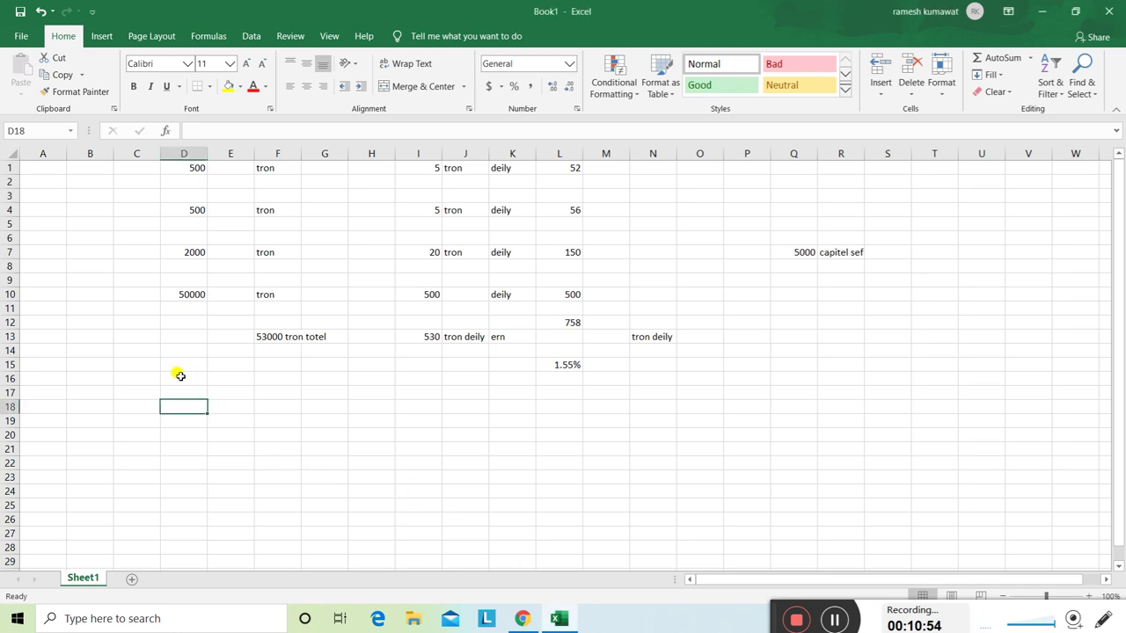
text(reffwr)
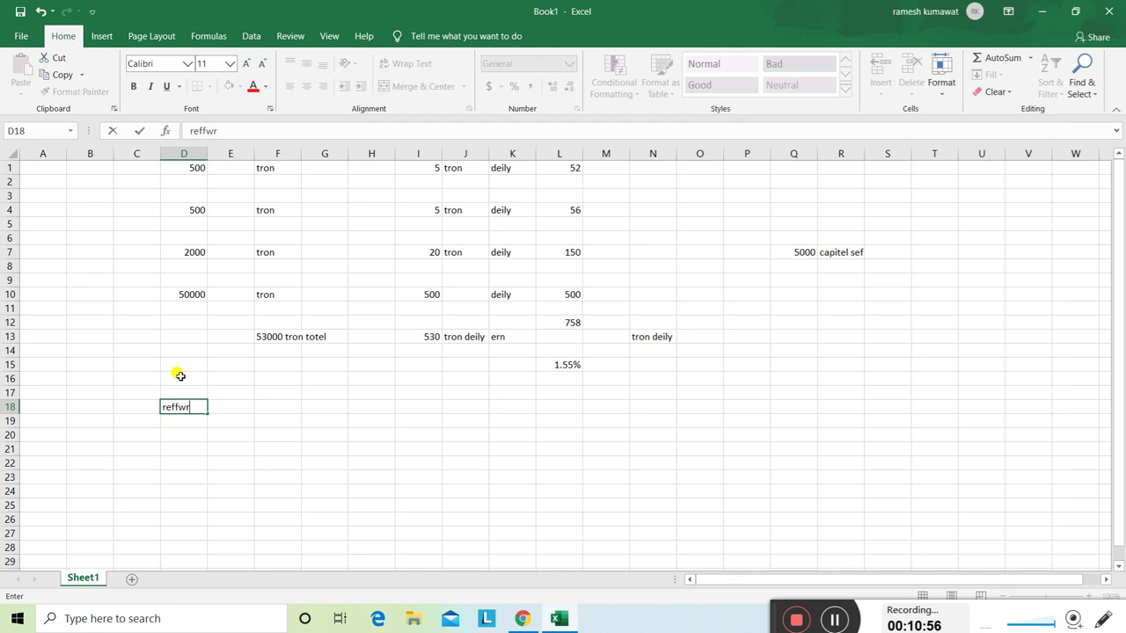
key(BackSpace)
key(BackSpace)
key(BackSpace)
text(e)
click(277, 407)
text(50000)
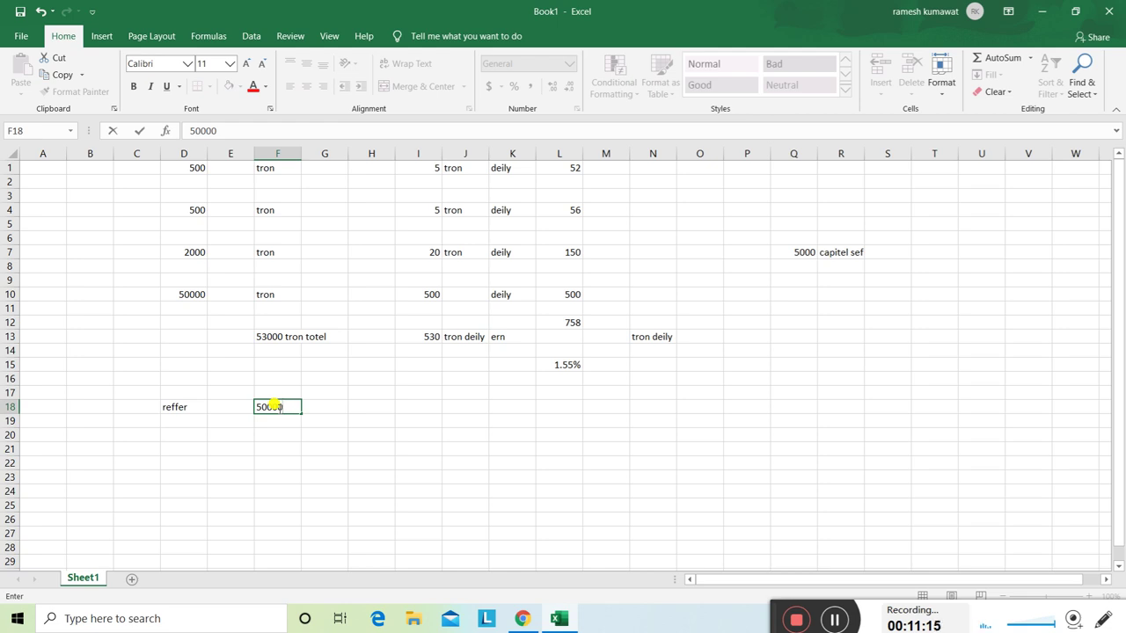
Add the amounts 500 in I18 and 150 in K18 to the "reffer" row
click(414, 408)
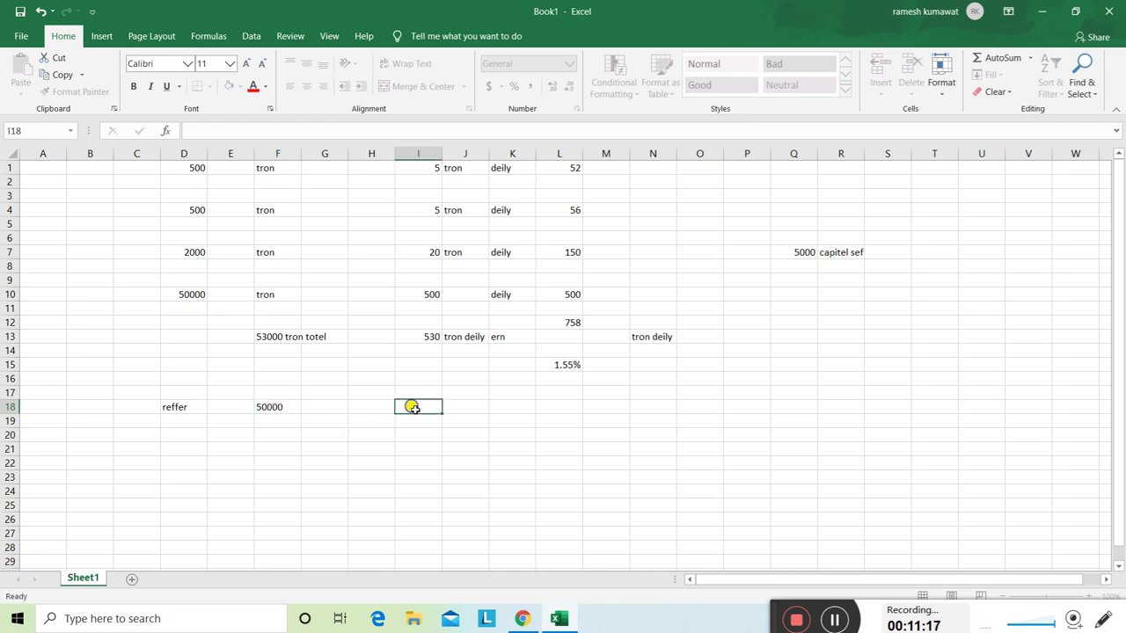
text(500)
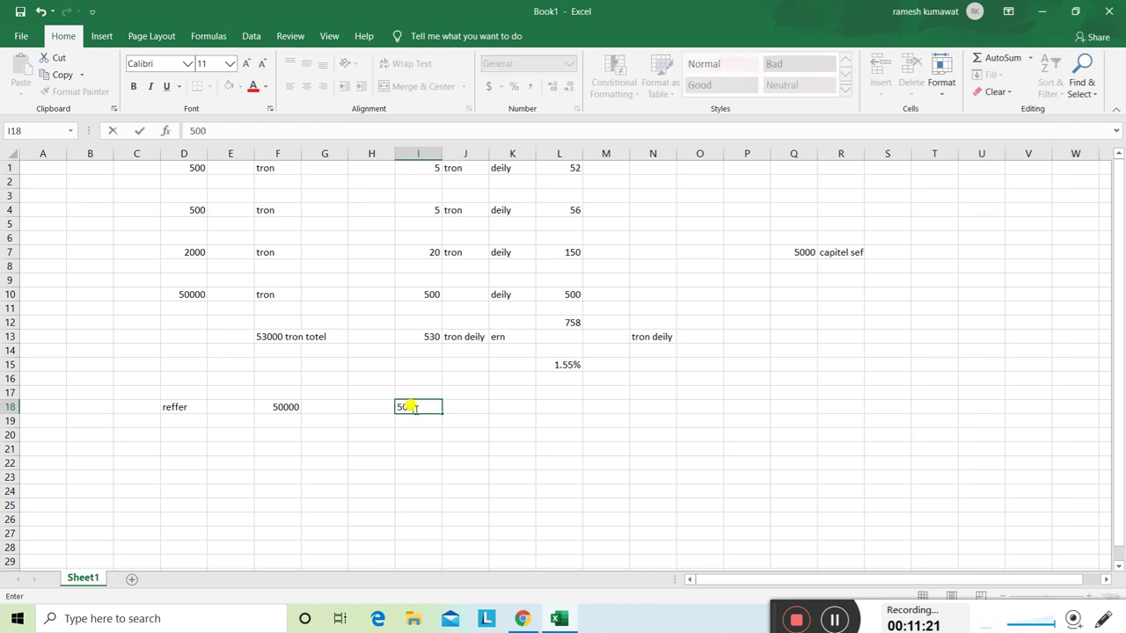
click(523, 409)
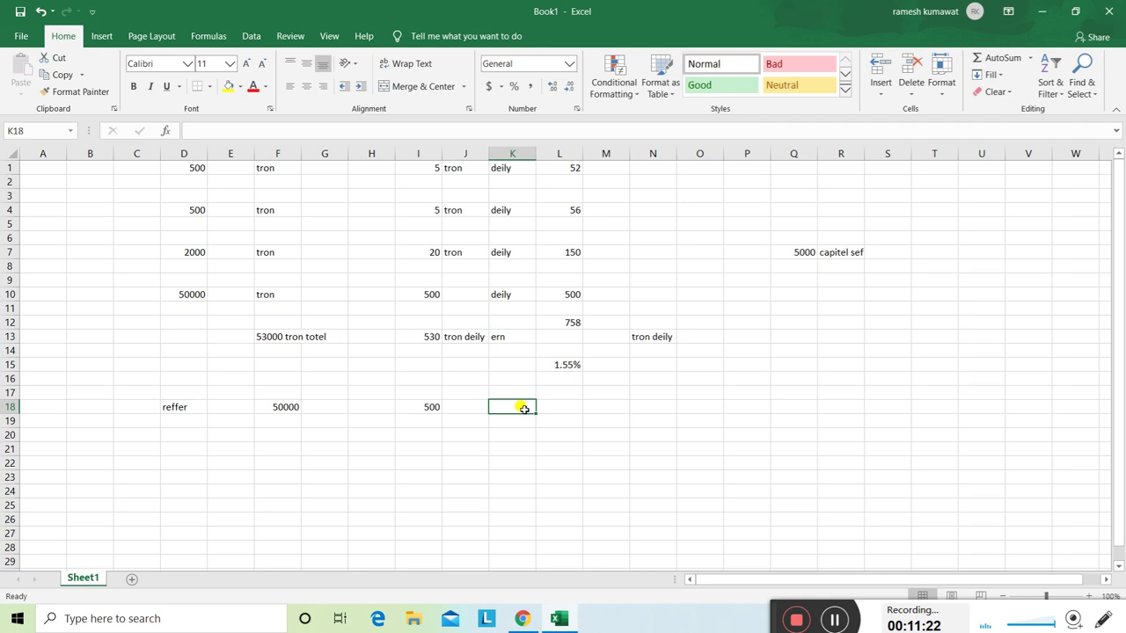
text(150)
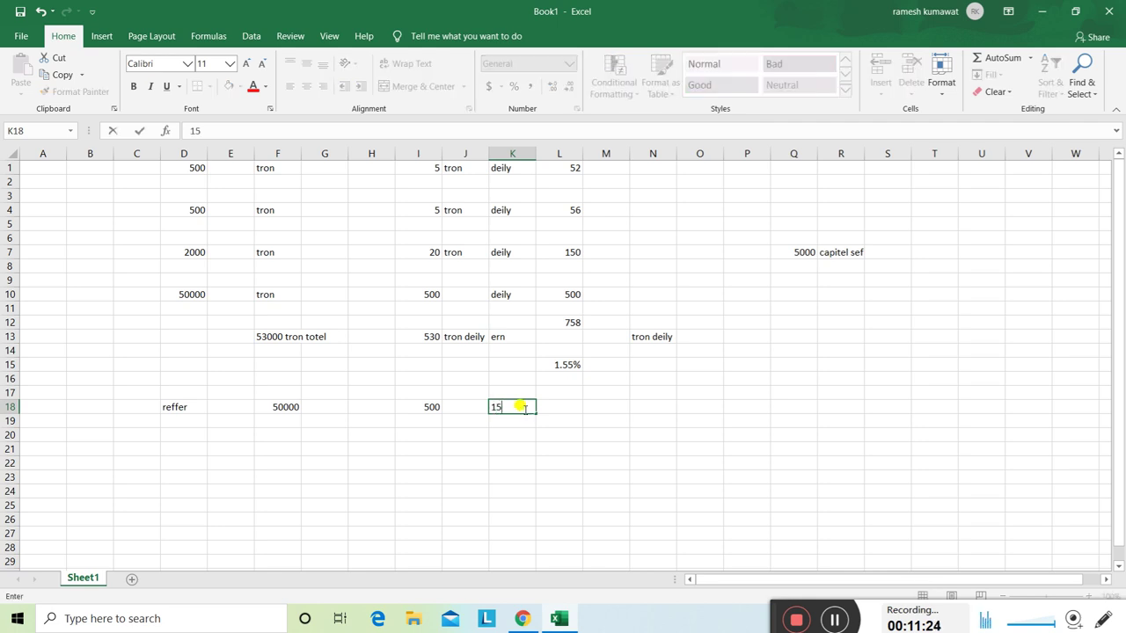
click(574, 409)
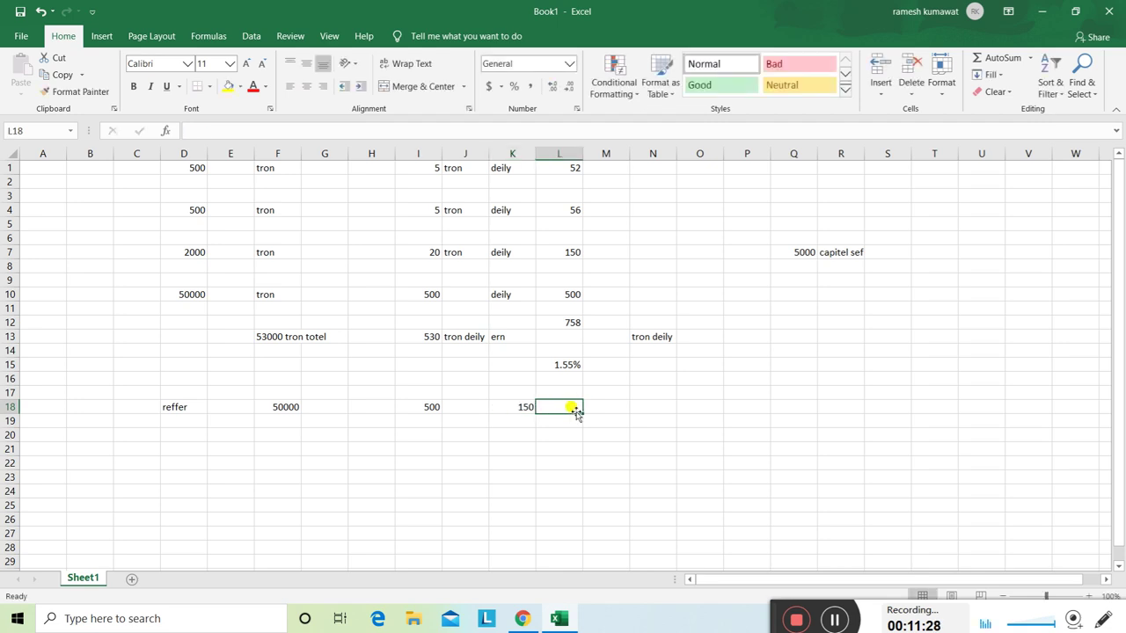
text(9)
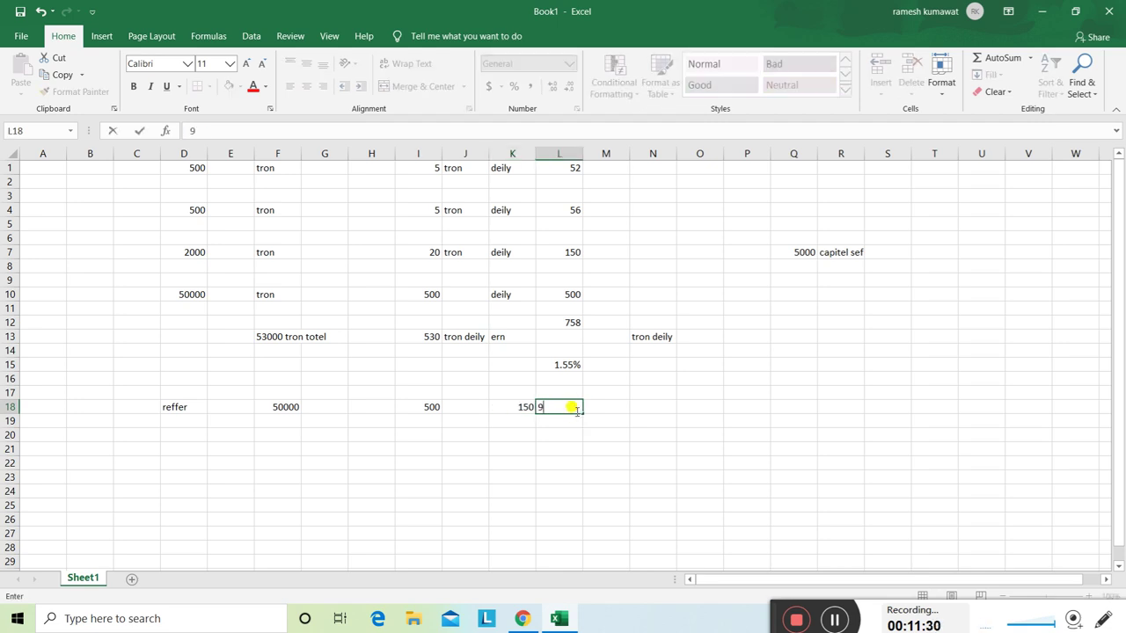
text(08)
key(BackSpace)
key(BackSpace)
key(BackSpace)
click(517, 503)
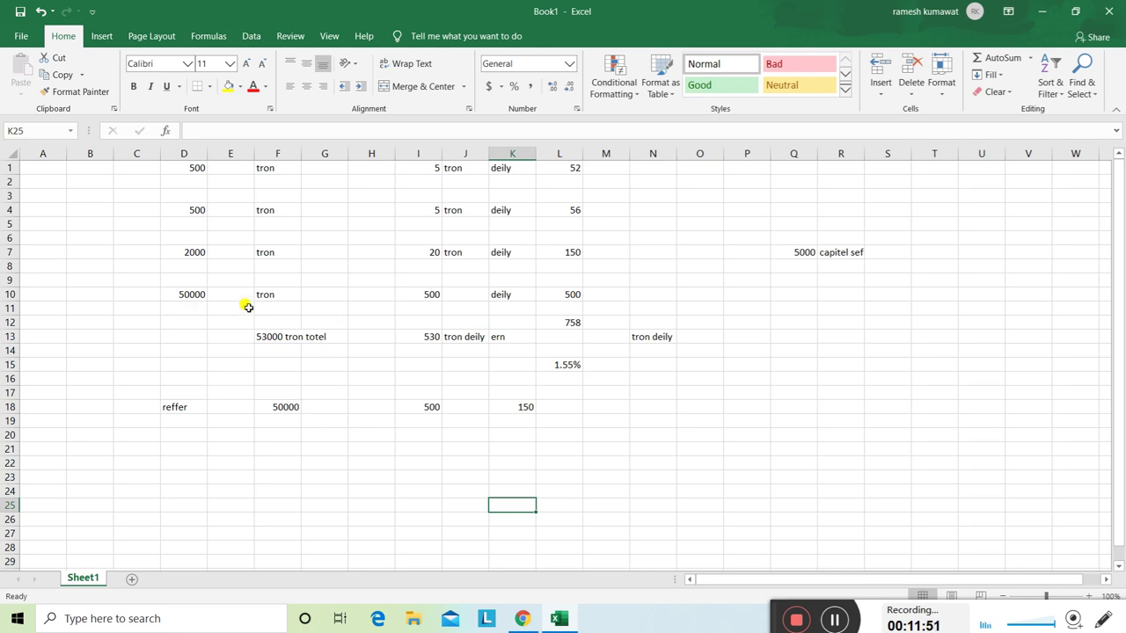
Fill column P beside the deposit rows with 50 in P10 and 40 in each of P7, P4 and P1
click(730, 293)
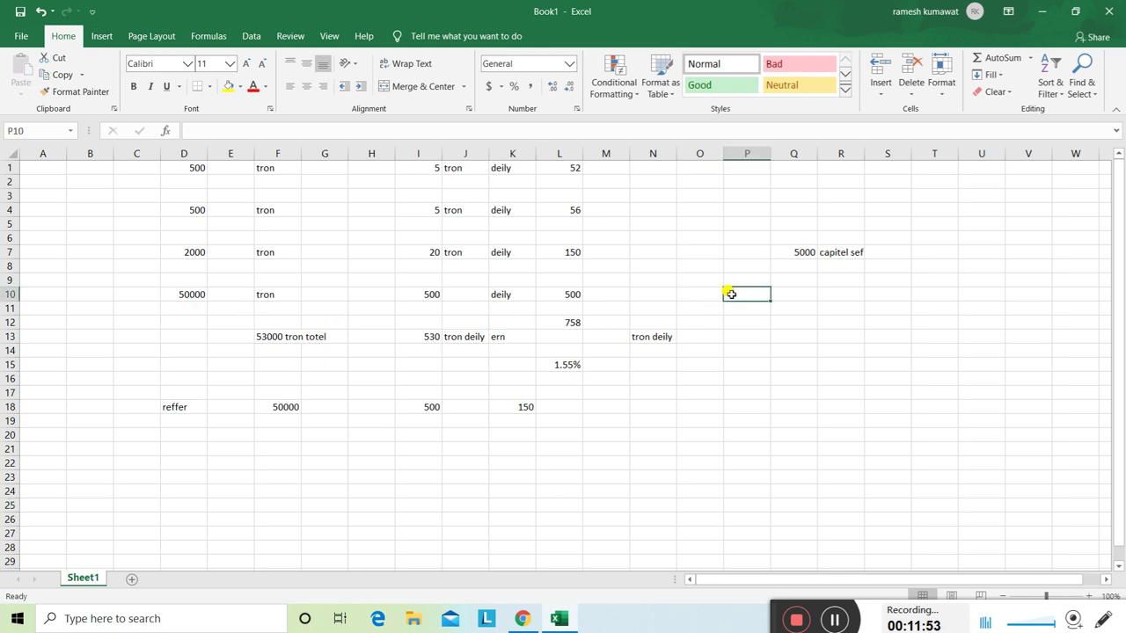
text(50)
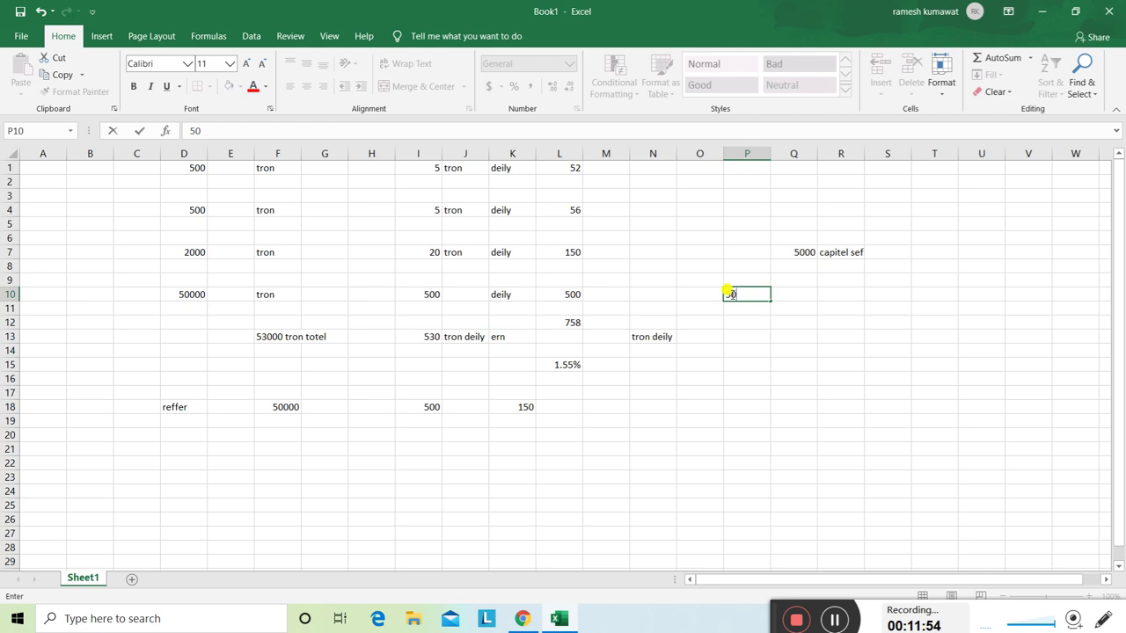
click(753, 250)
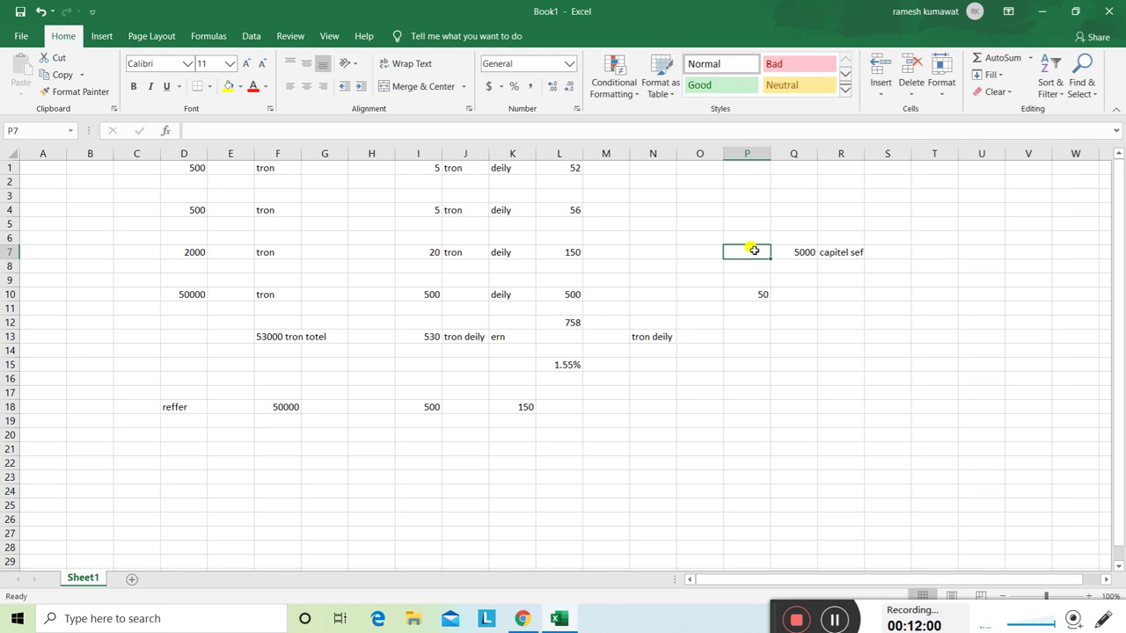
text(40)
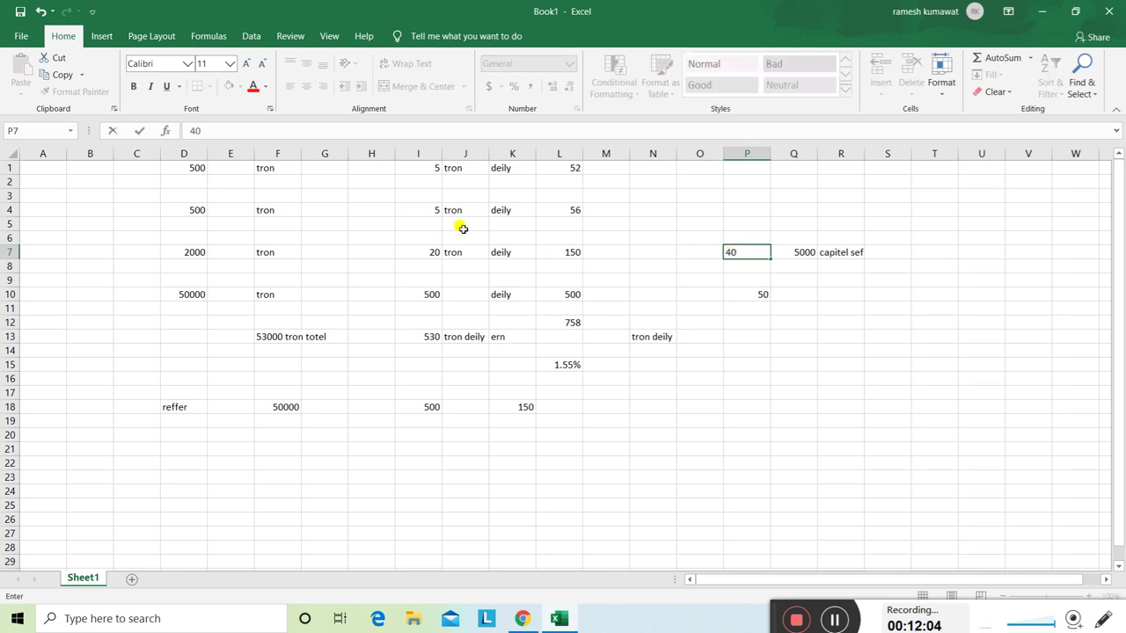
click(741, 212)
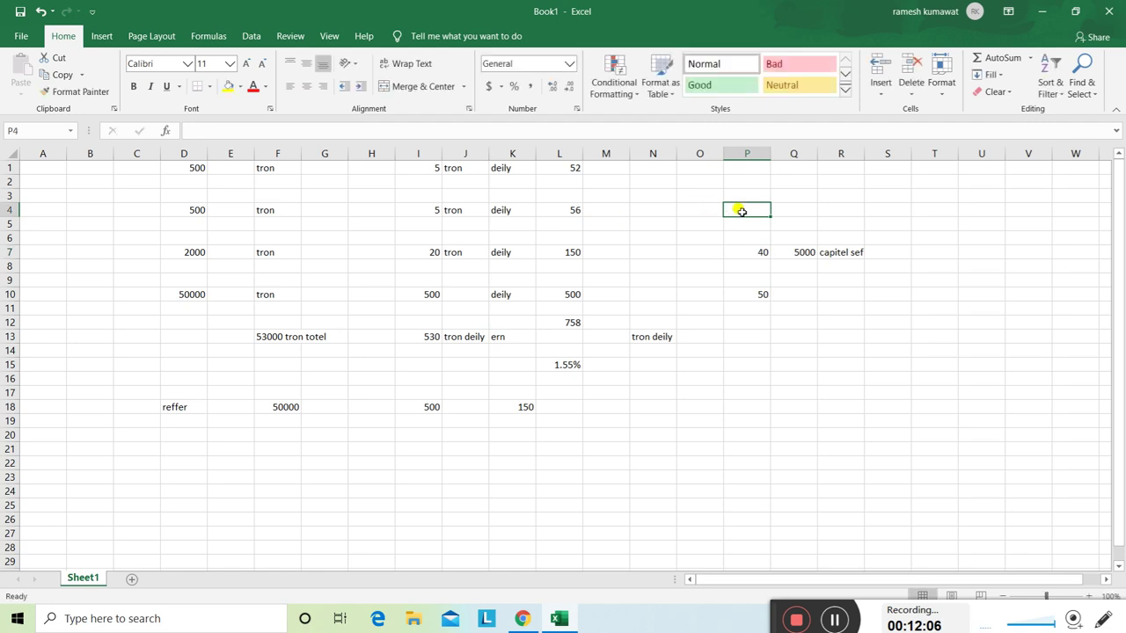
text(40)
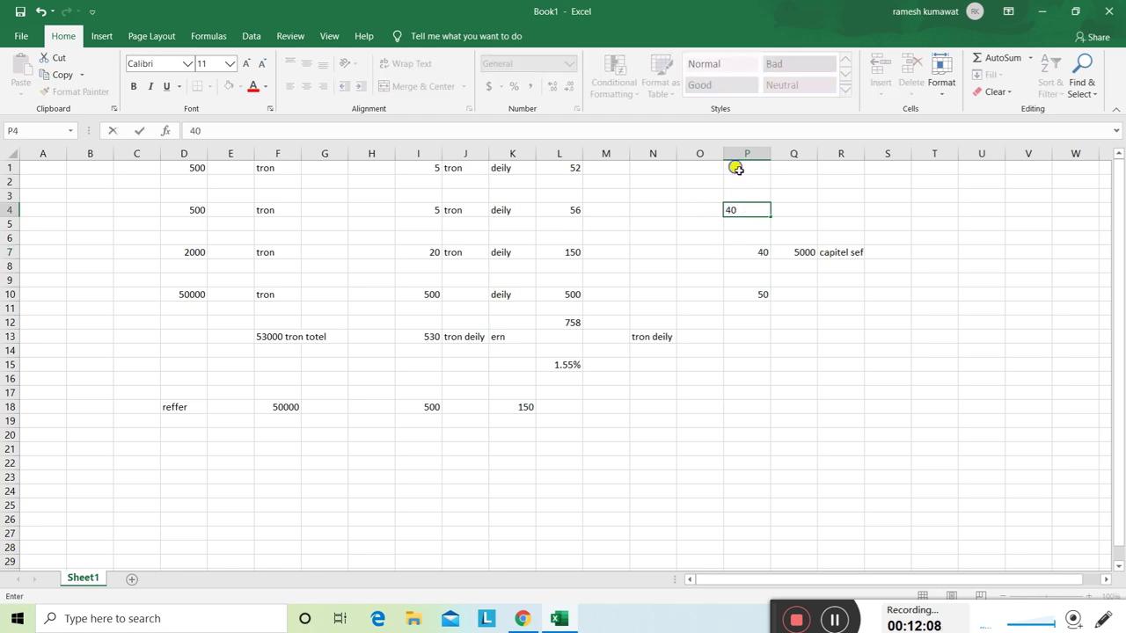
click(739, 169)
text(40)
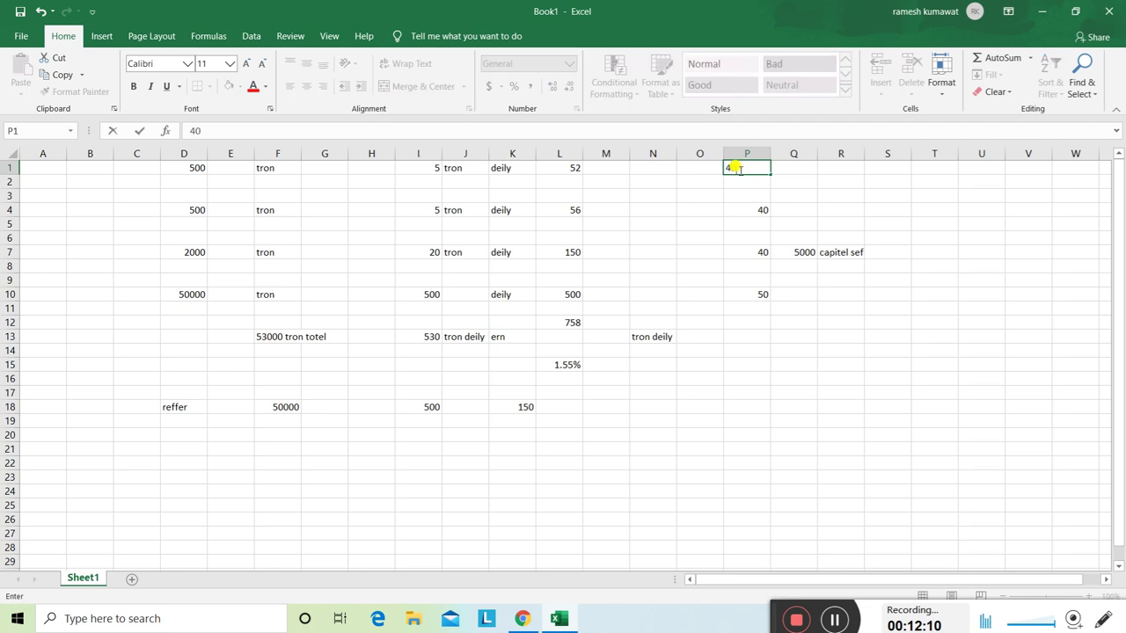
Commit the 40 in P1 and enter the percentage 2% in M16, diagonally below the 1.55% figure
key(Return)
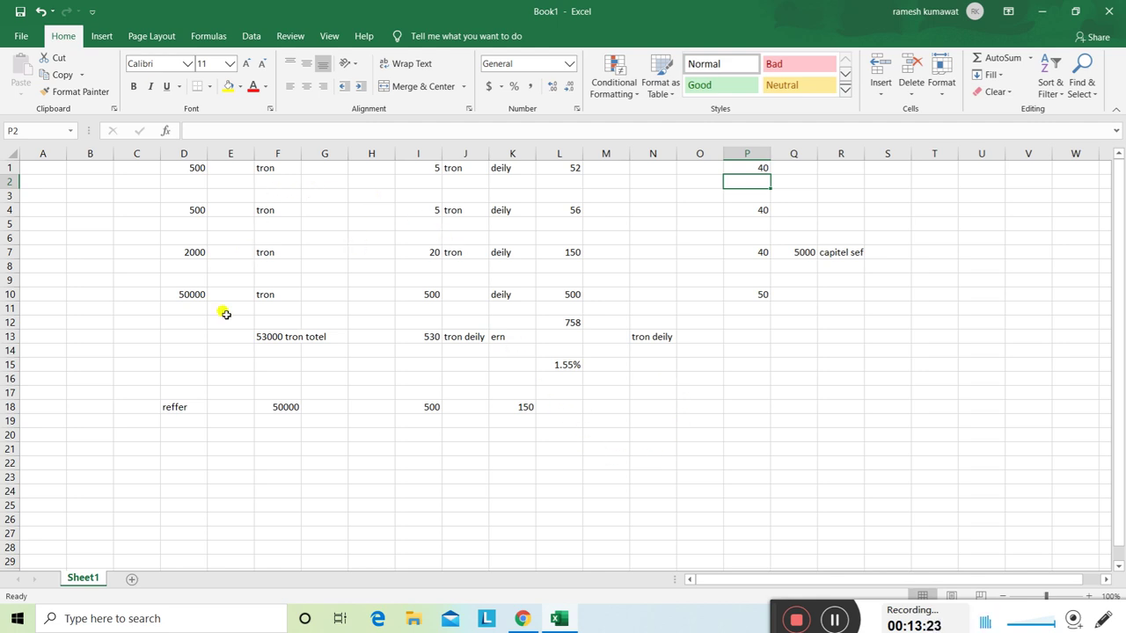
click(577, 378)
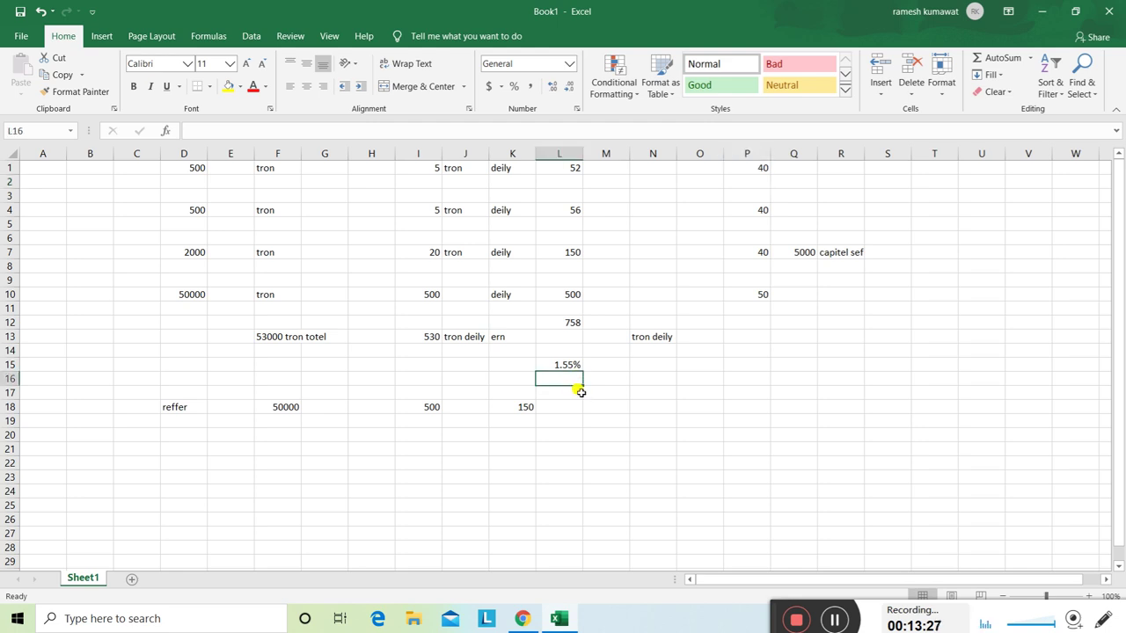
click(607, 380)
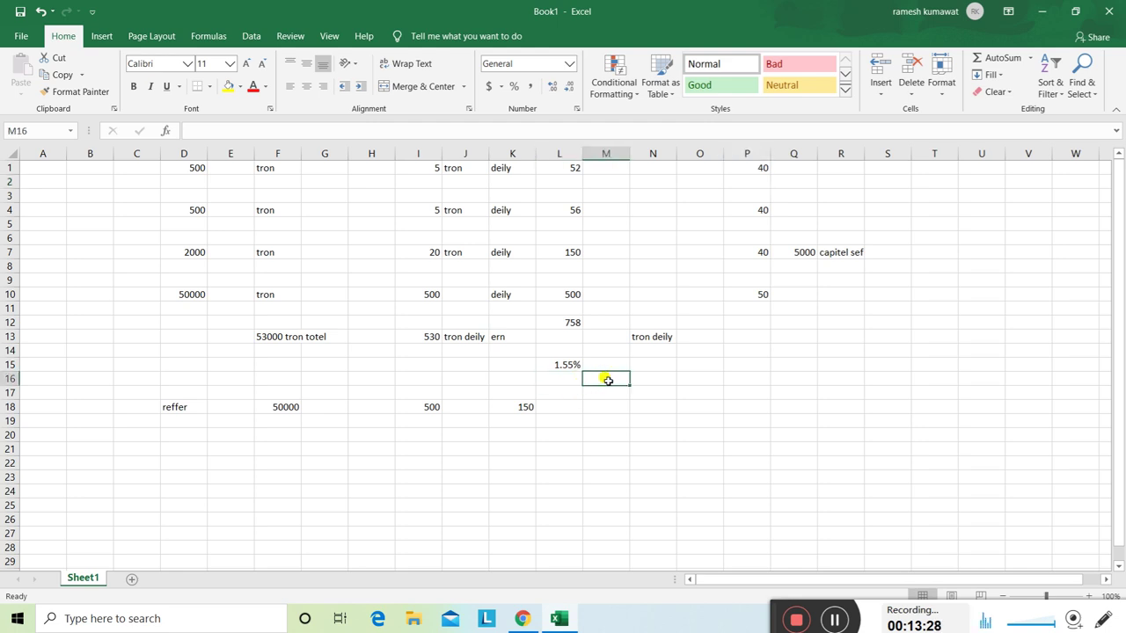
text(2)
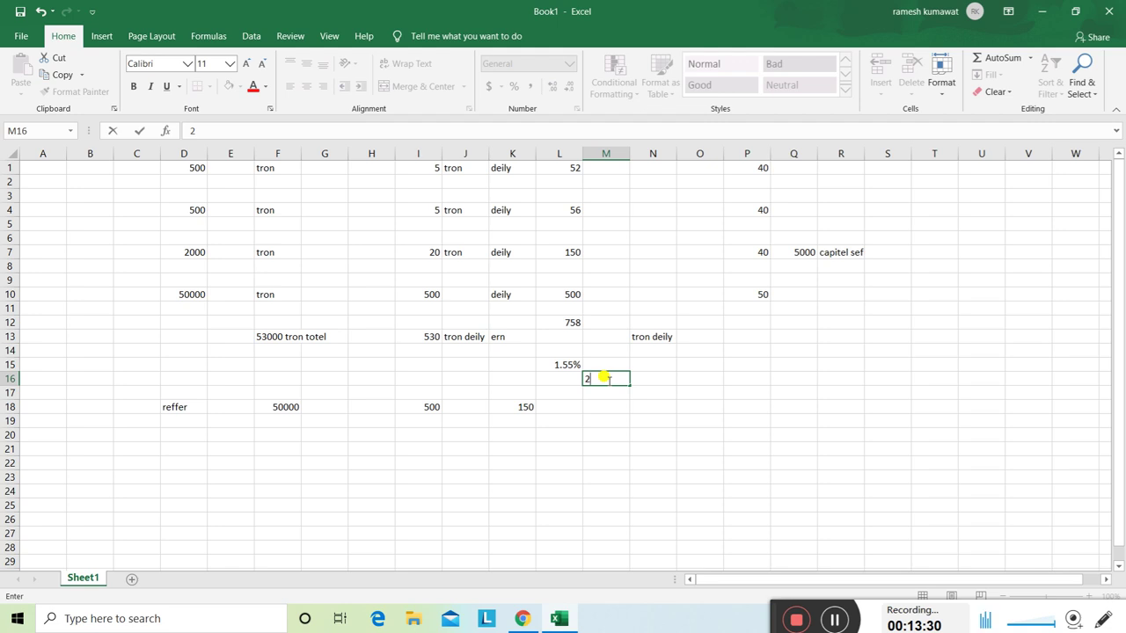
text(%)
click(606, 408)
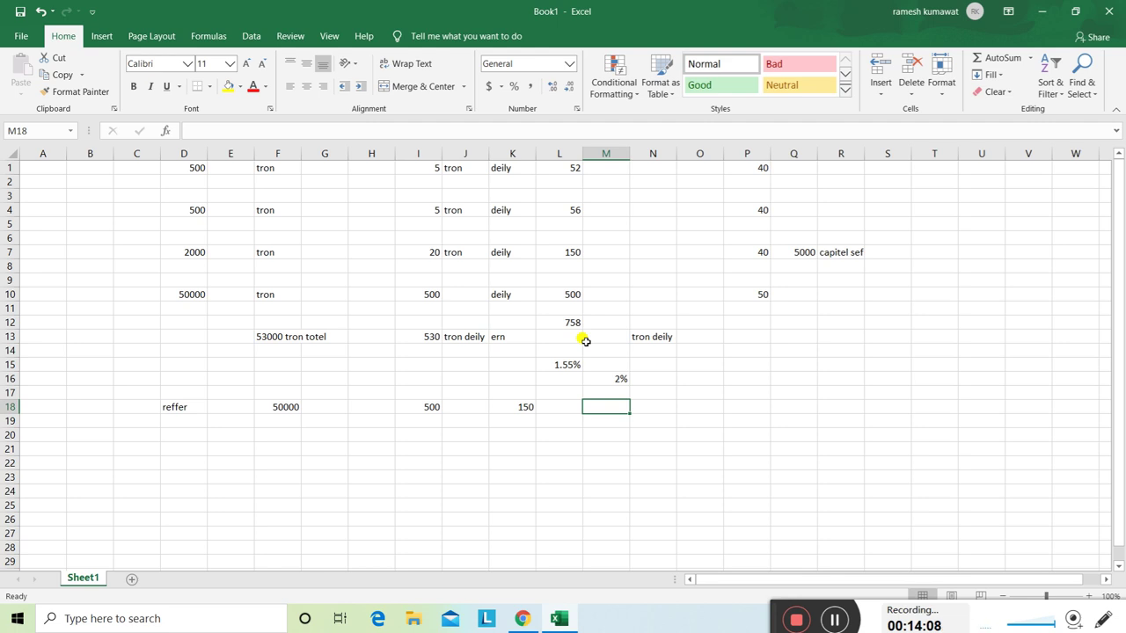
Switch to the TRX Chain page in Chrome and review its guide, including the deposit return and referral commission rules
click(522, 619)
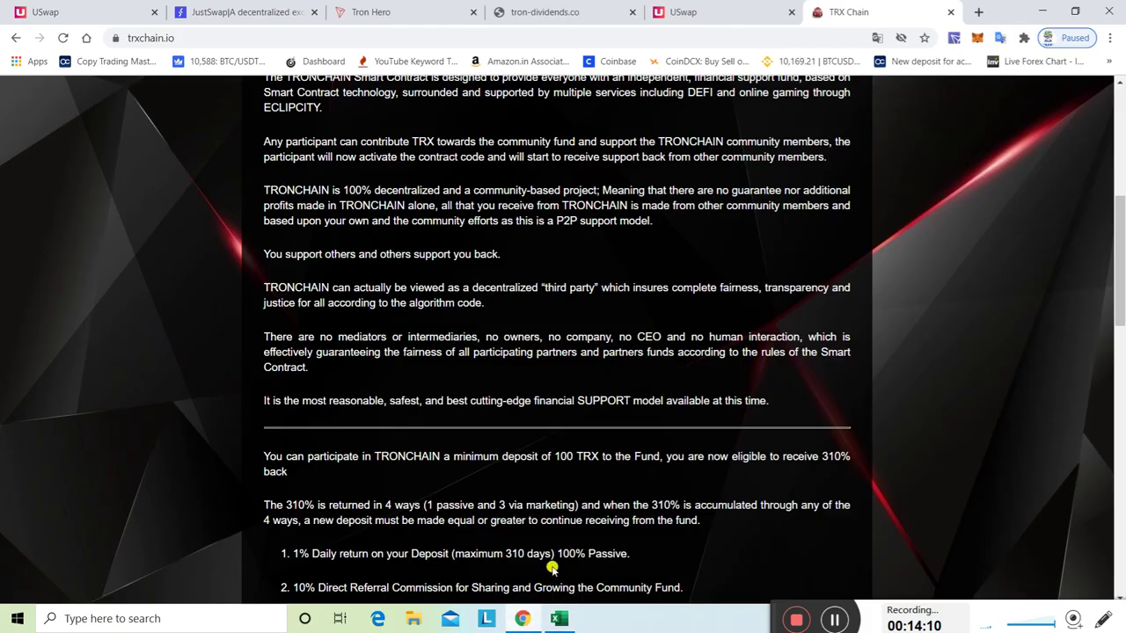
scroll(563, 417, down, 4)
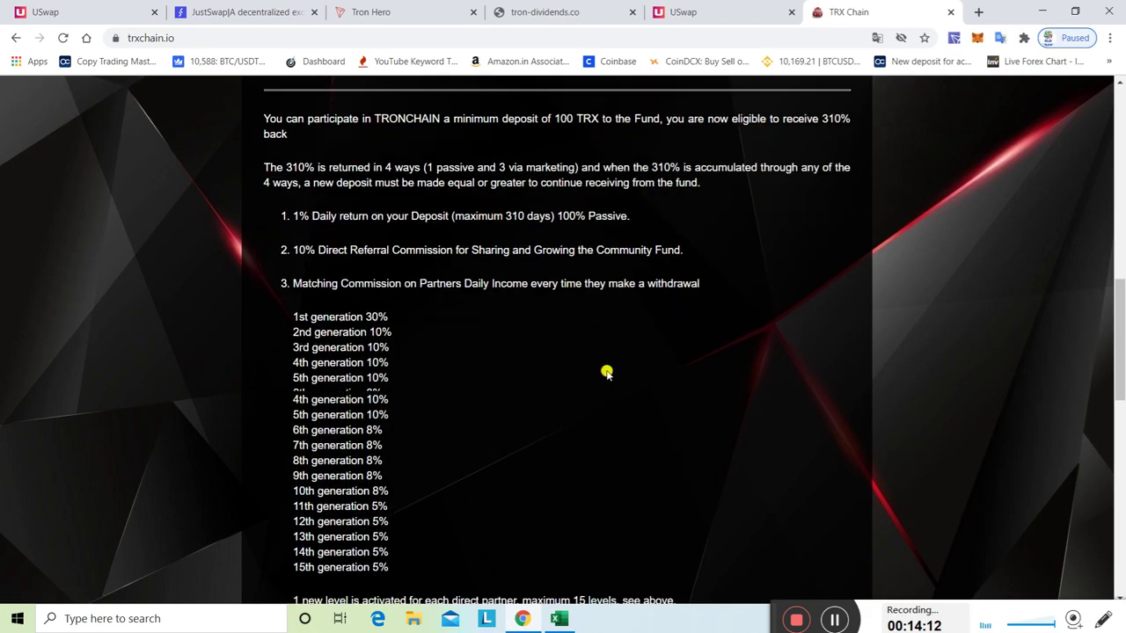
scroll(607, 373, up, 9)
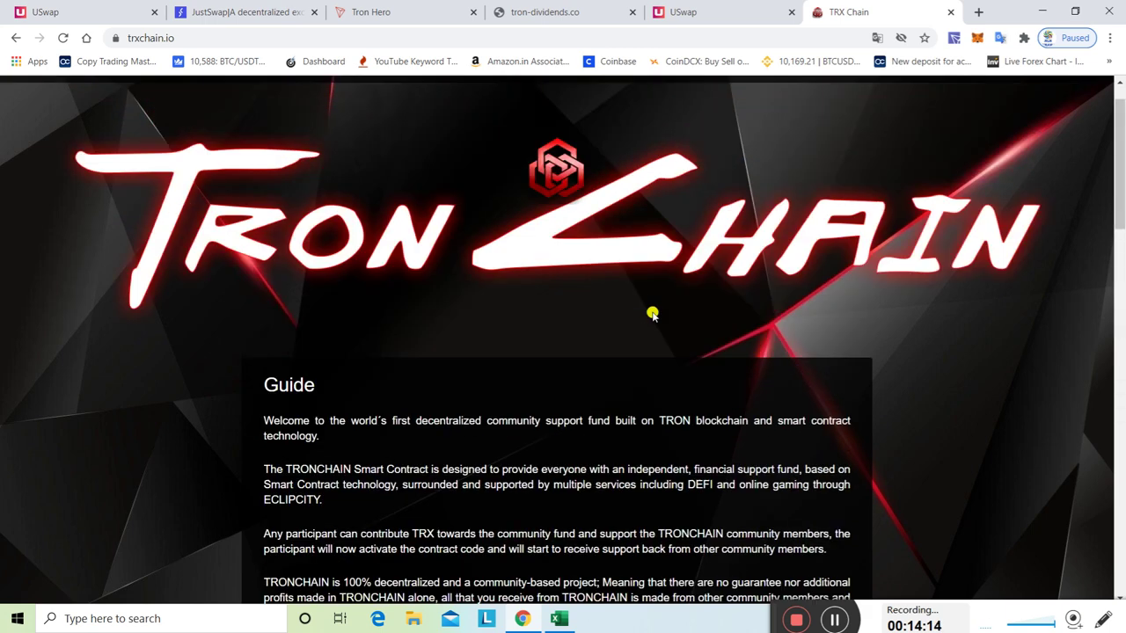
scroll(652, 314, up, 1)
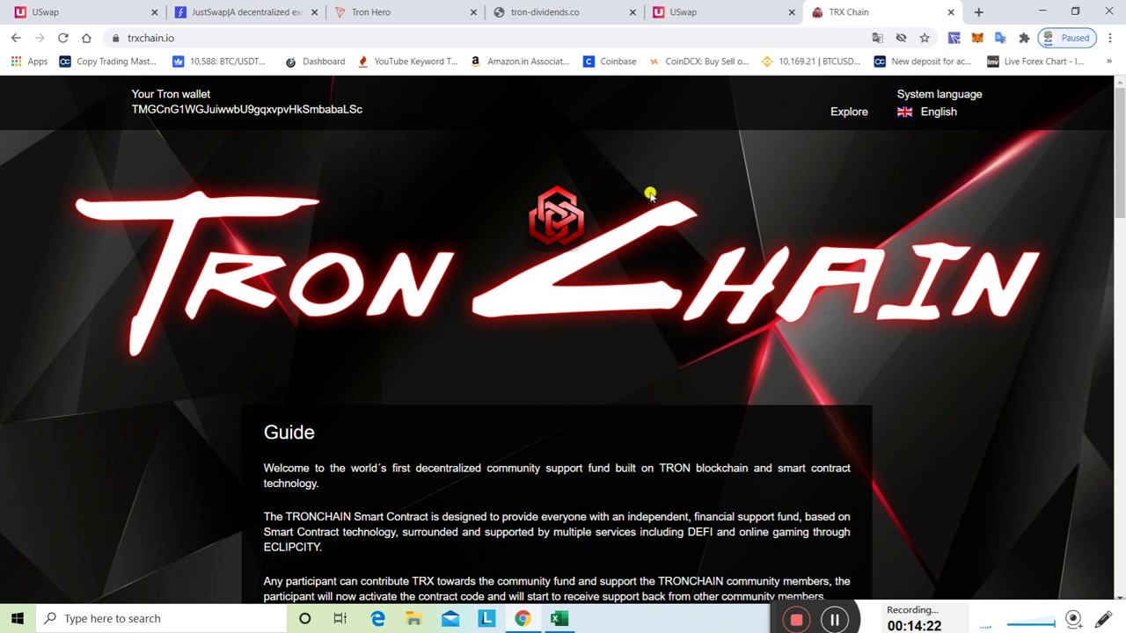
scroll(649, 193, down, 3)
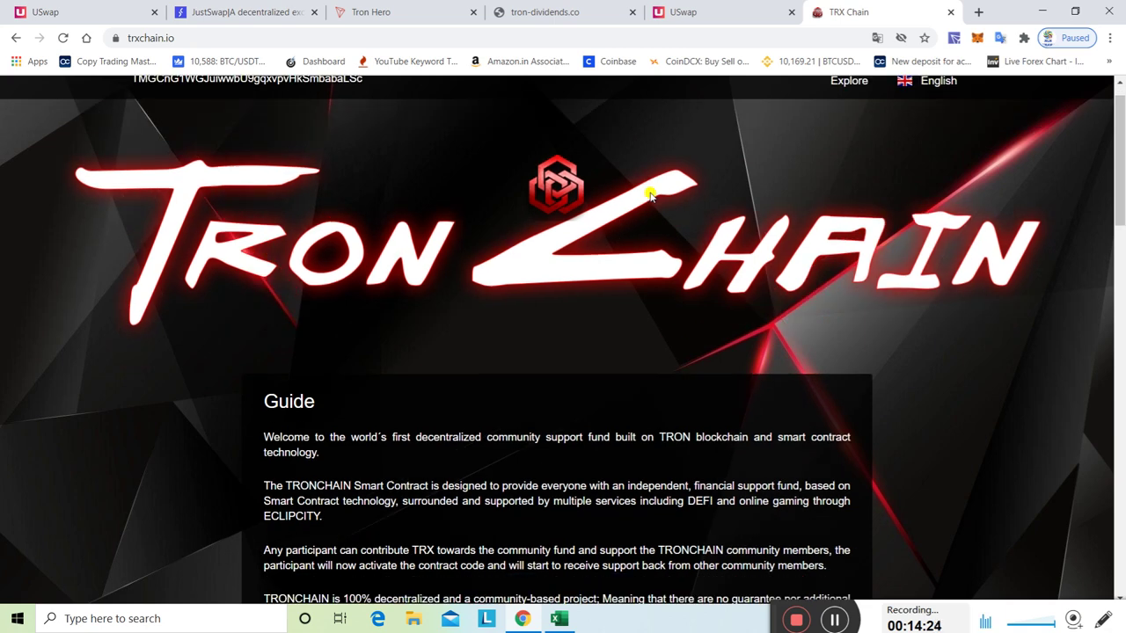
scroll(650, 194, down, 4)
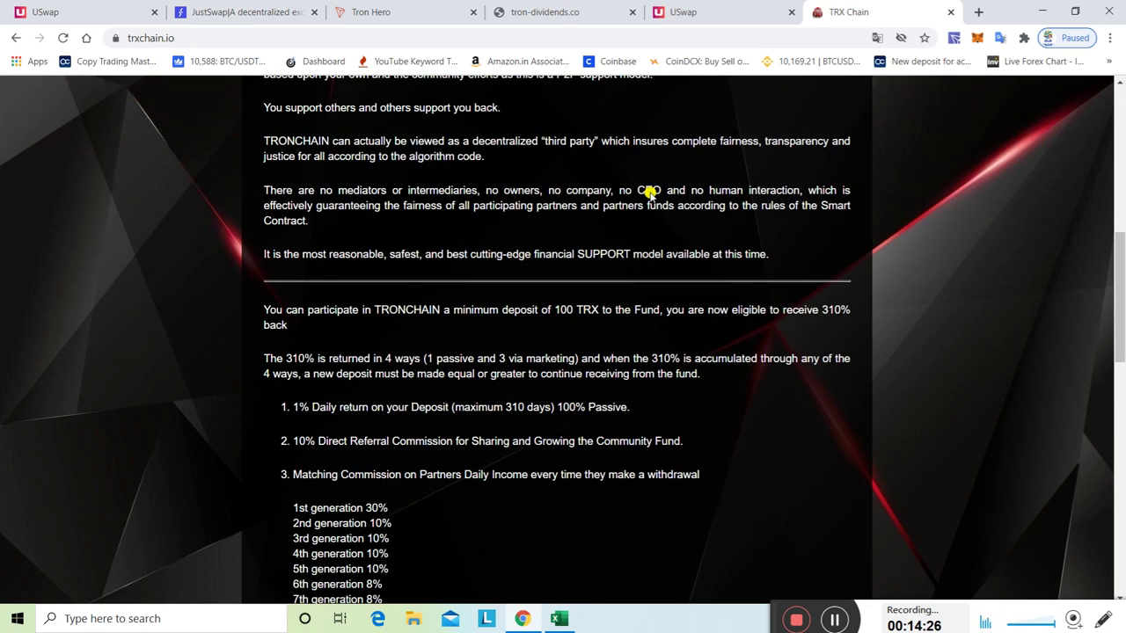